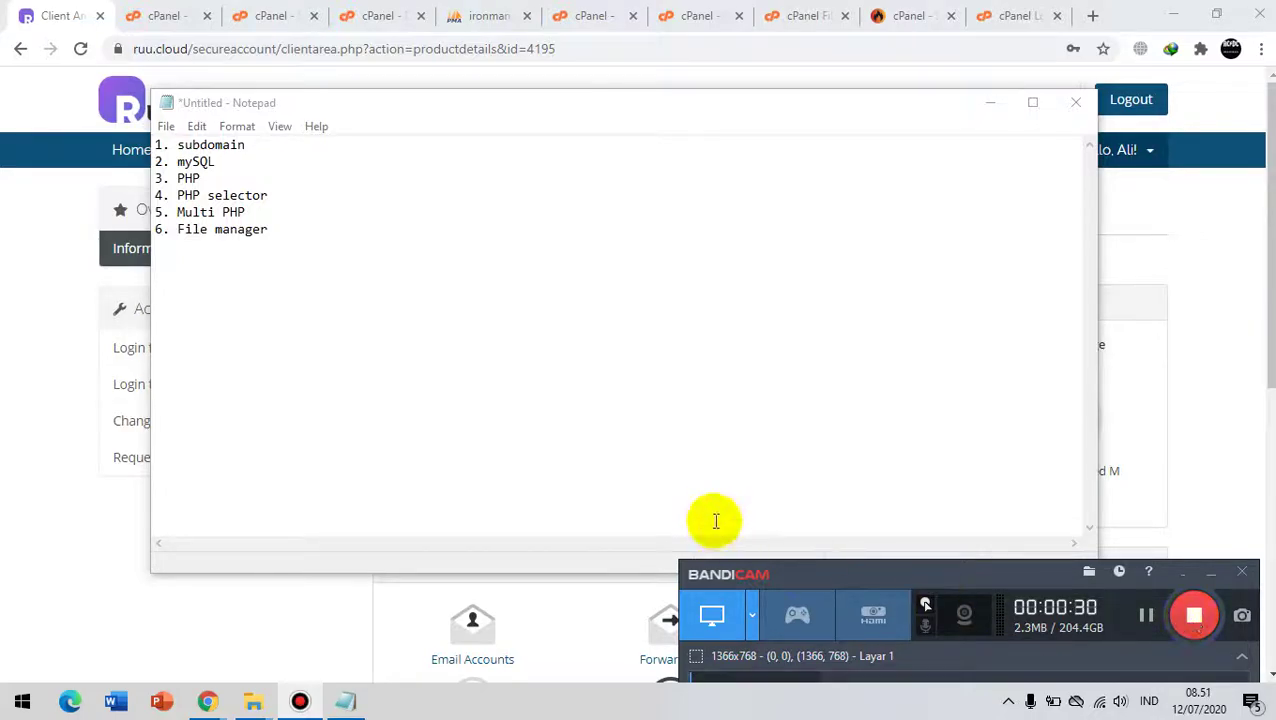
Step: Show the hosting product details page and highlight the account's domain name, Ratikwara.my.id
click(10, 355)
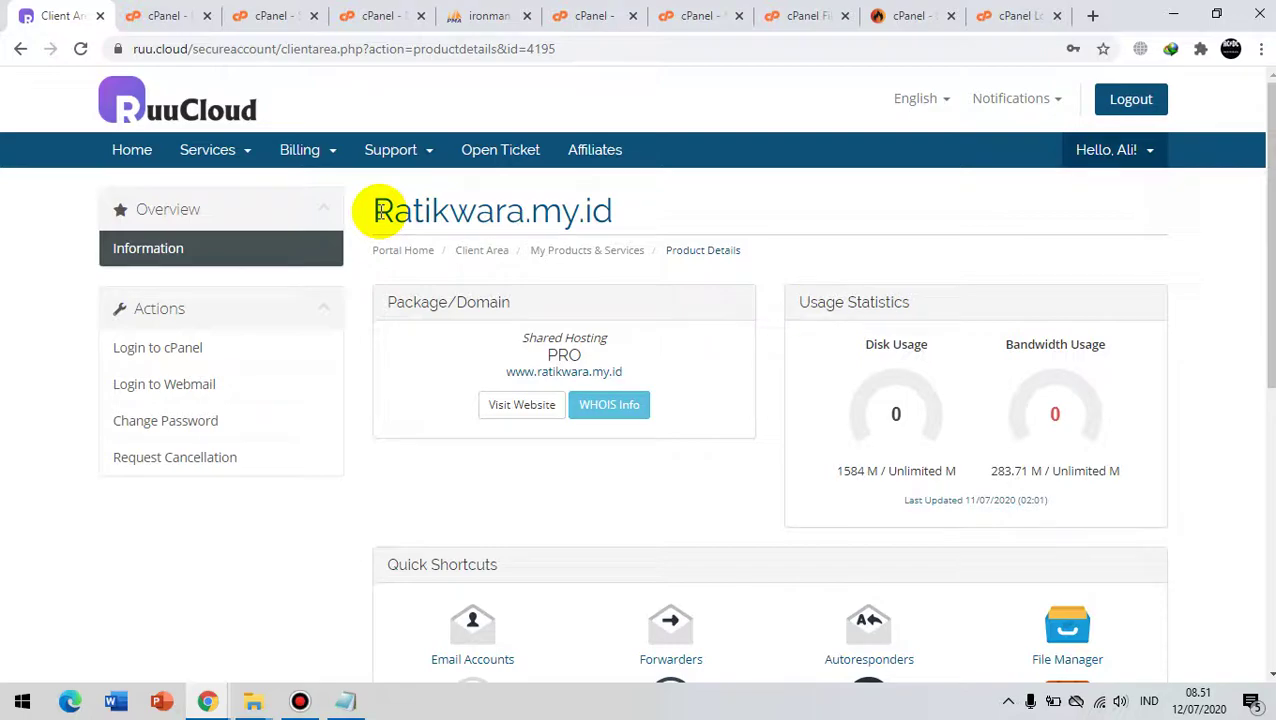
drag(378, 211, 694, 229)
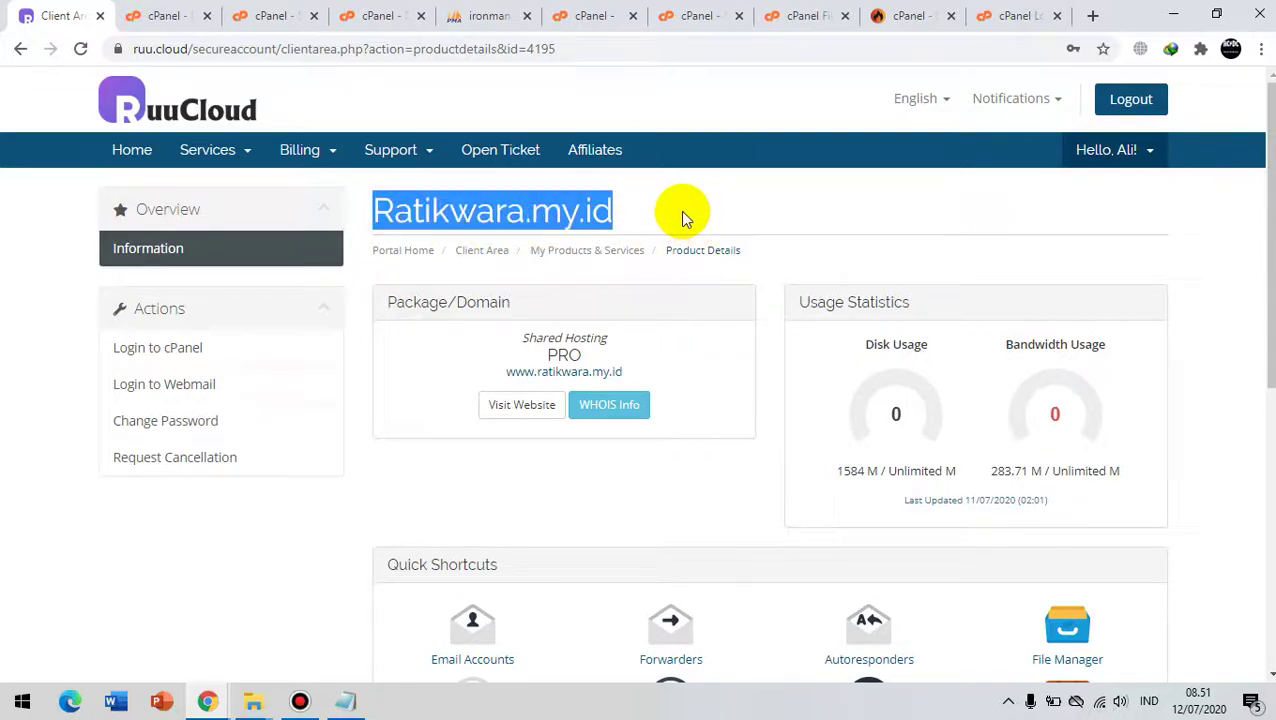
click(670, 213)
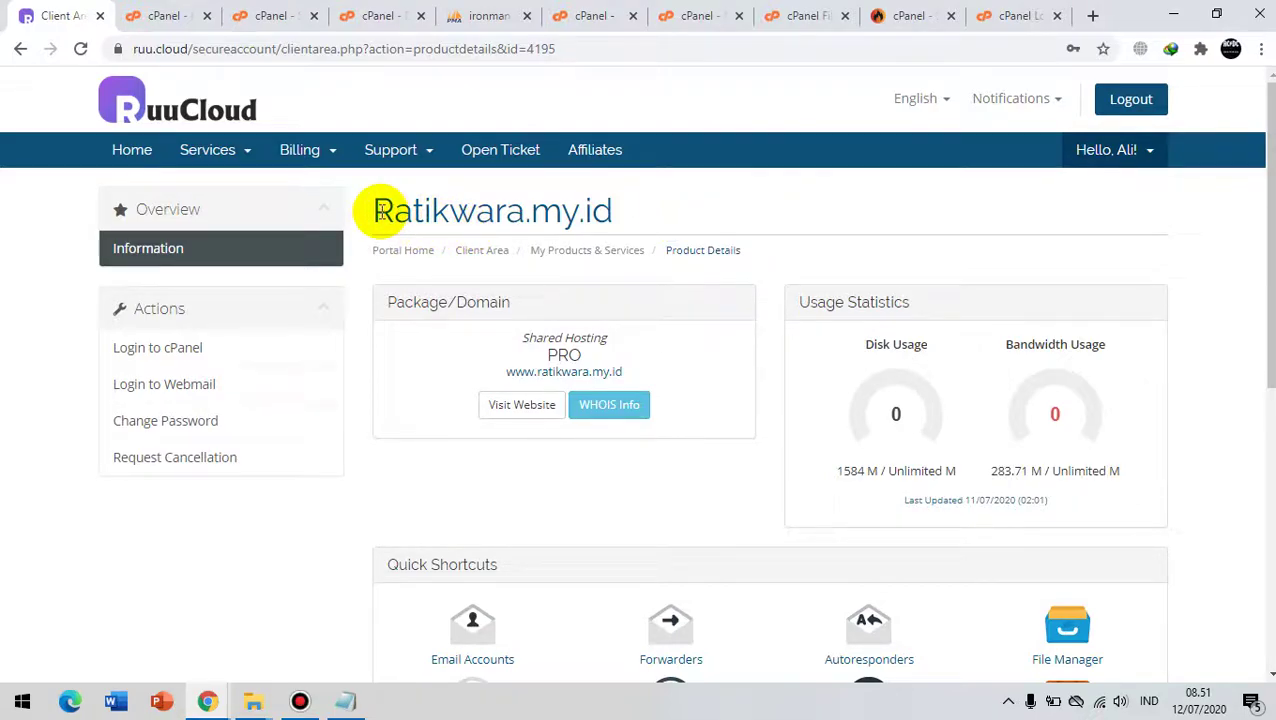
drag(379, 213, 633, 211)
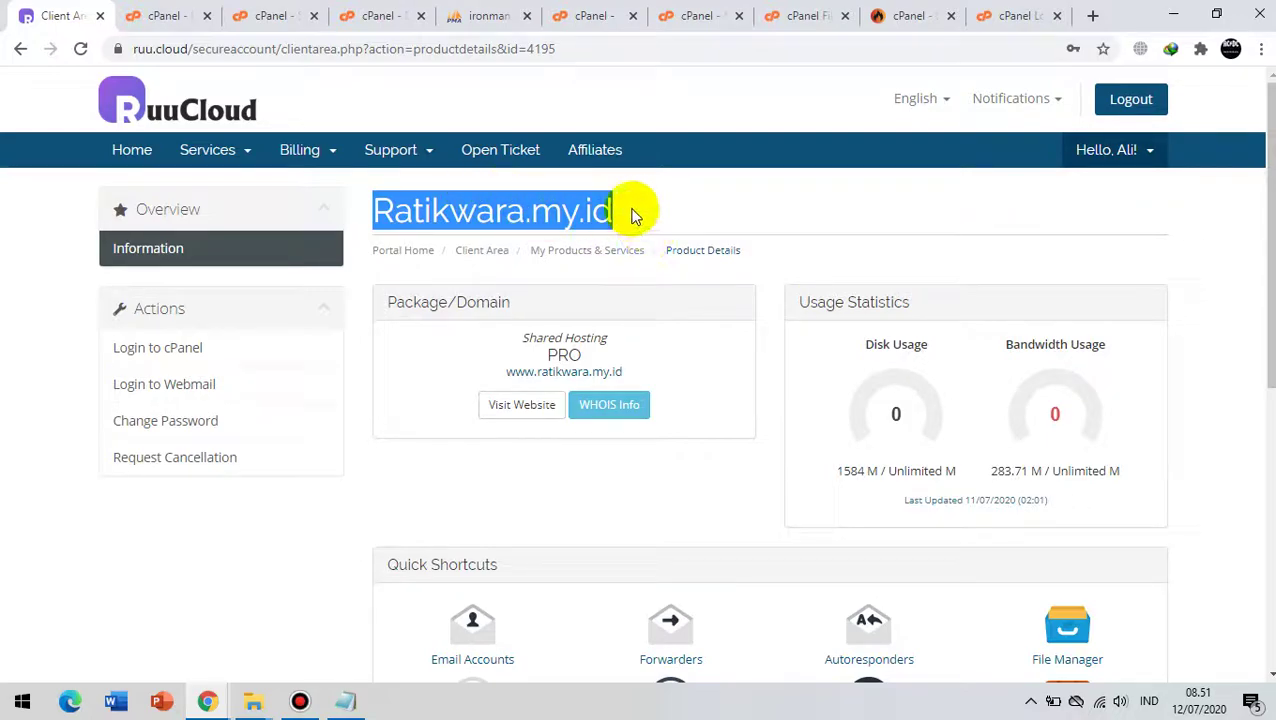
click(356, 228)
drag(376, 208, 522, 207)
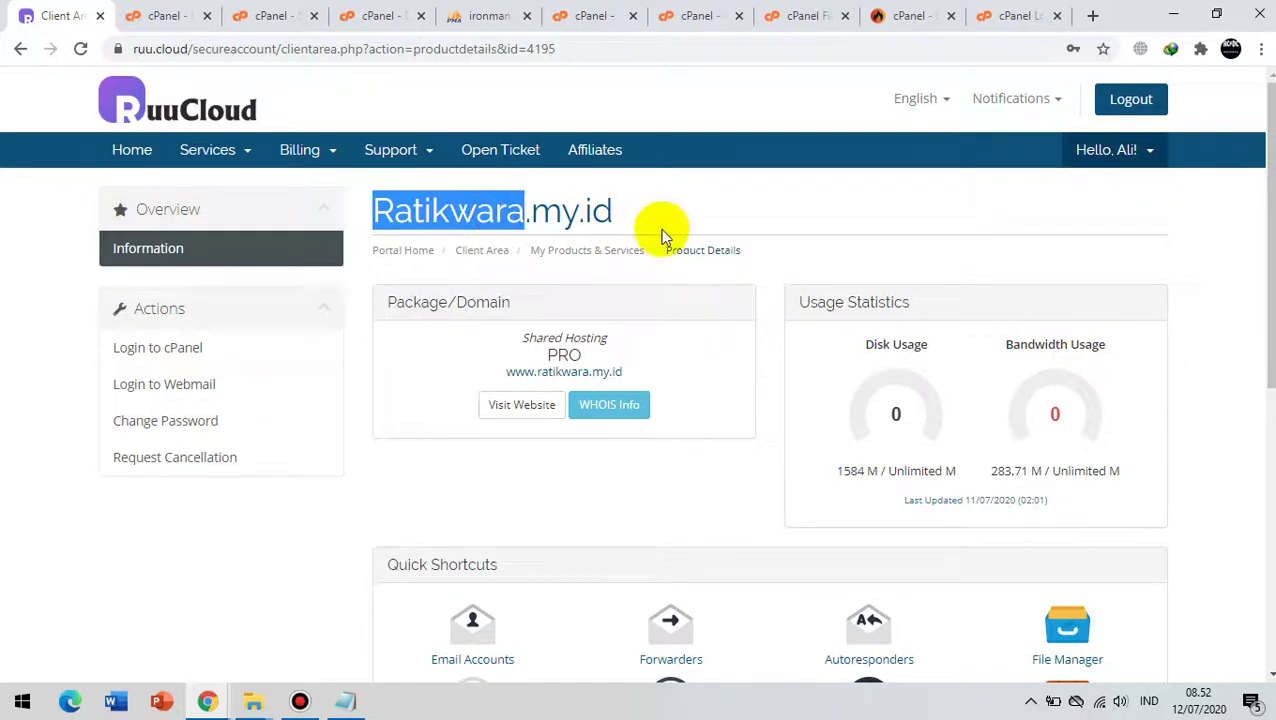
click(769, 207)
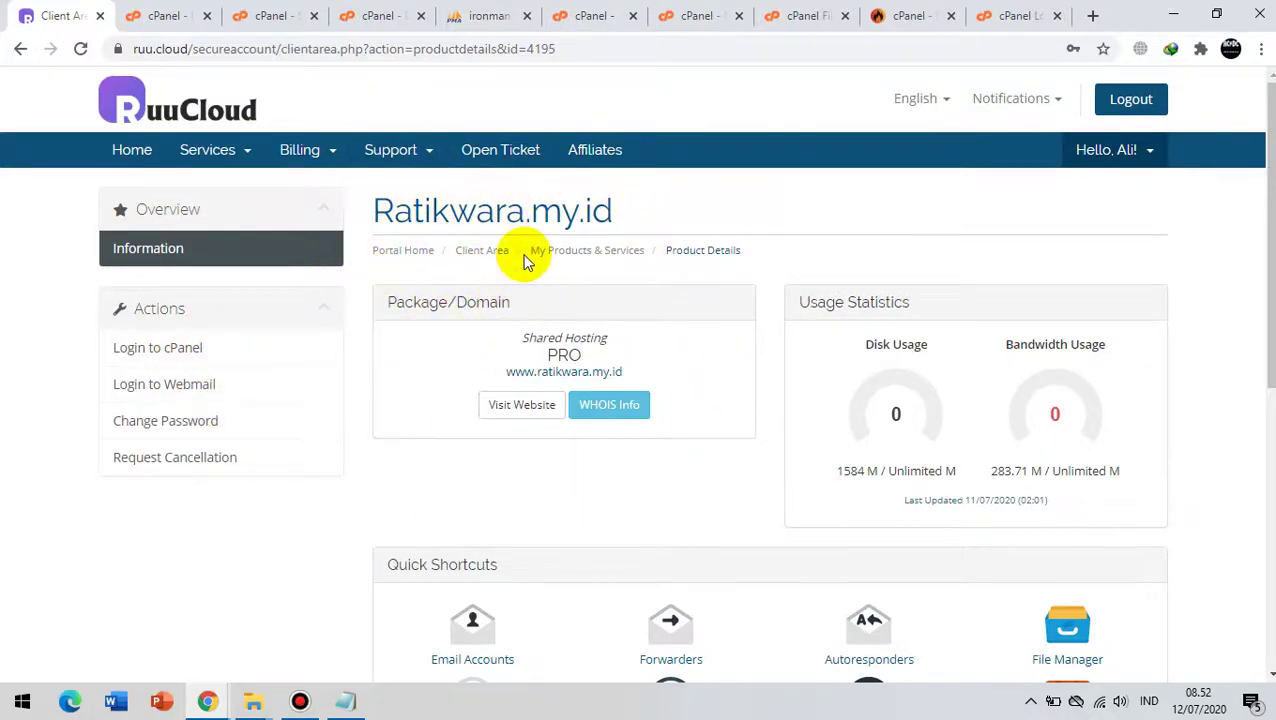
Step: Copy the domain Ratikwara.my.id from the product details page and load its cPanel login page at Ratikwara.my.id:2083
drag(377, 203, 619, 225)
key(ctrl+c)
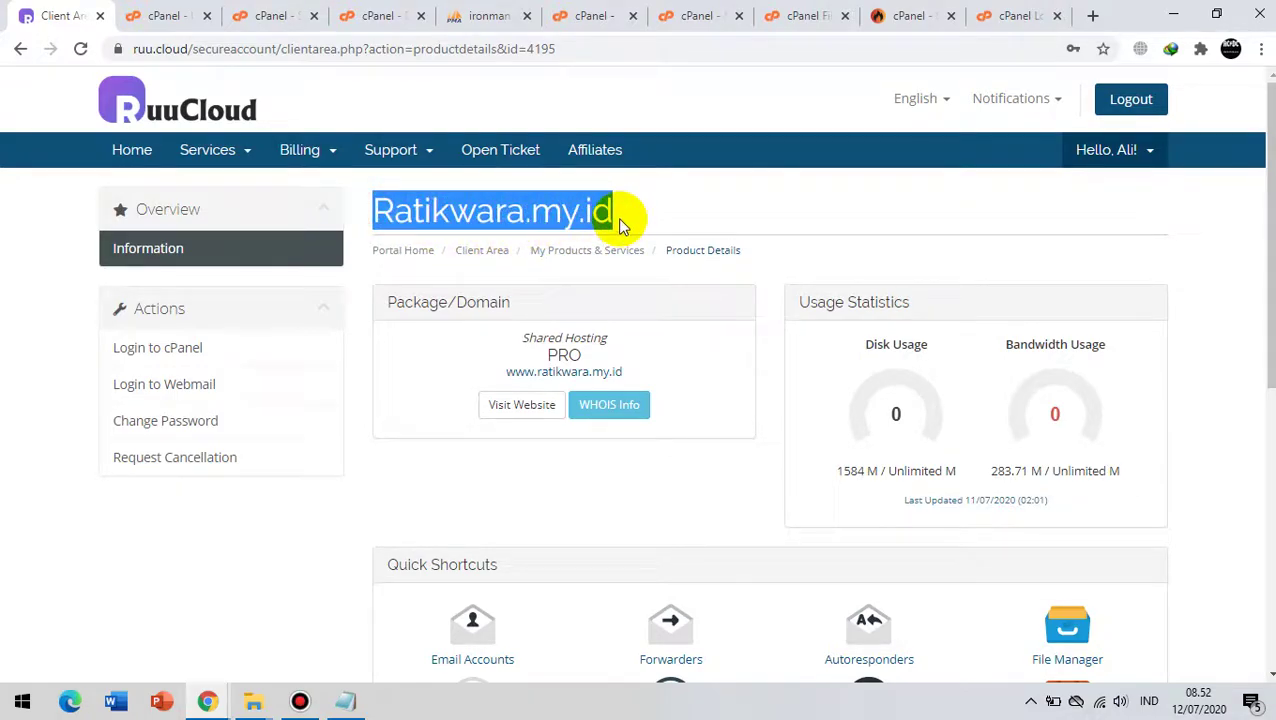
click(1017, 12)
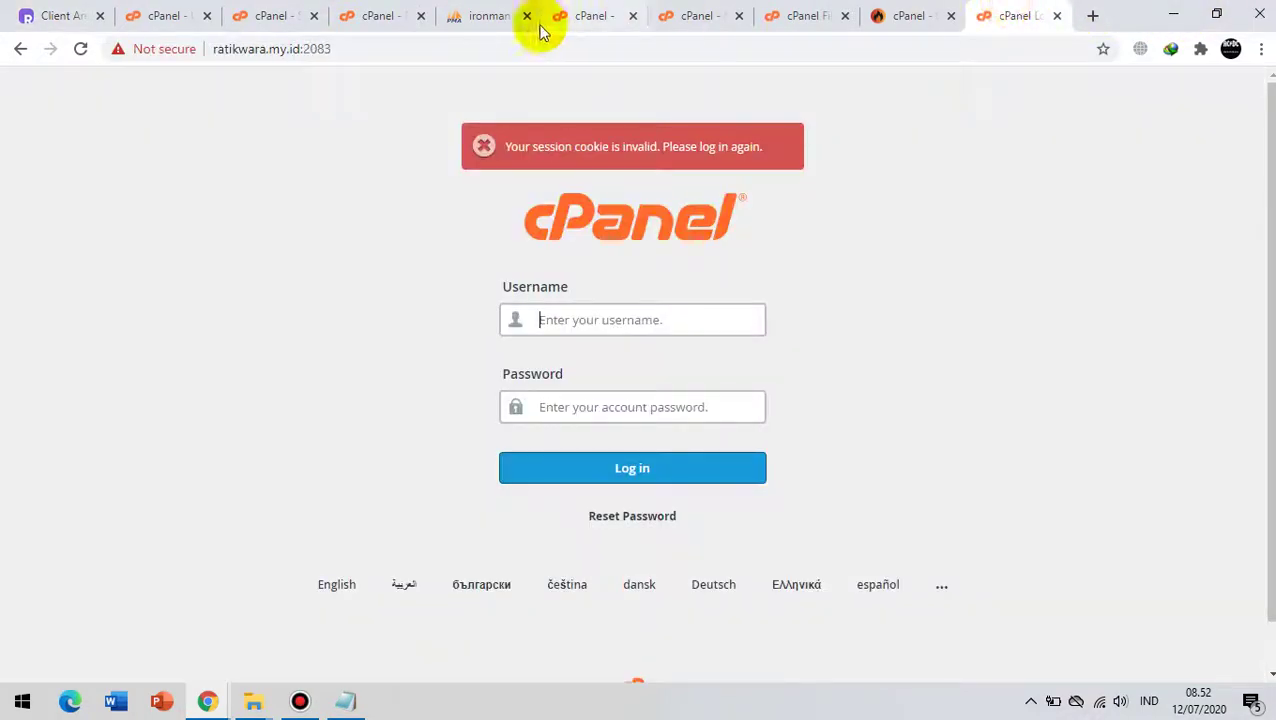
click(476, 42)
key(ctrl+v)
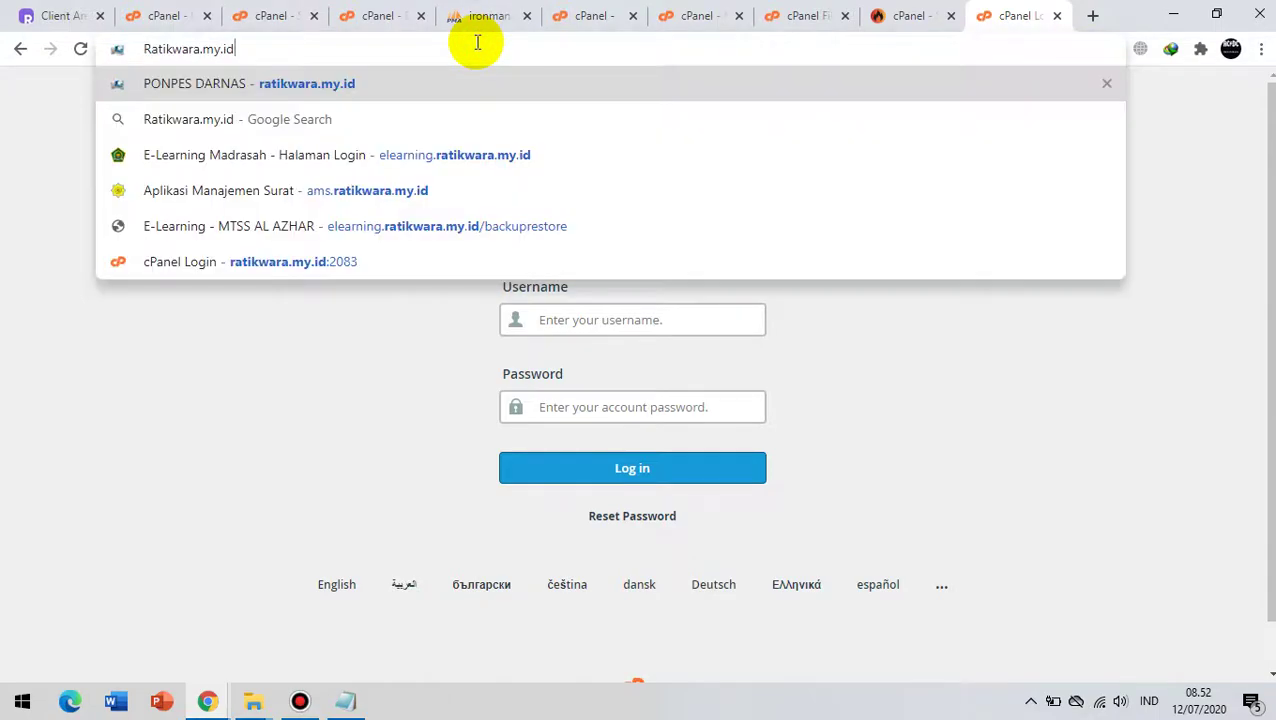
text(:)
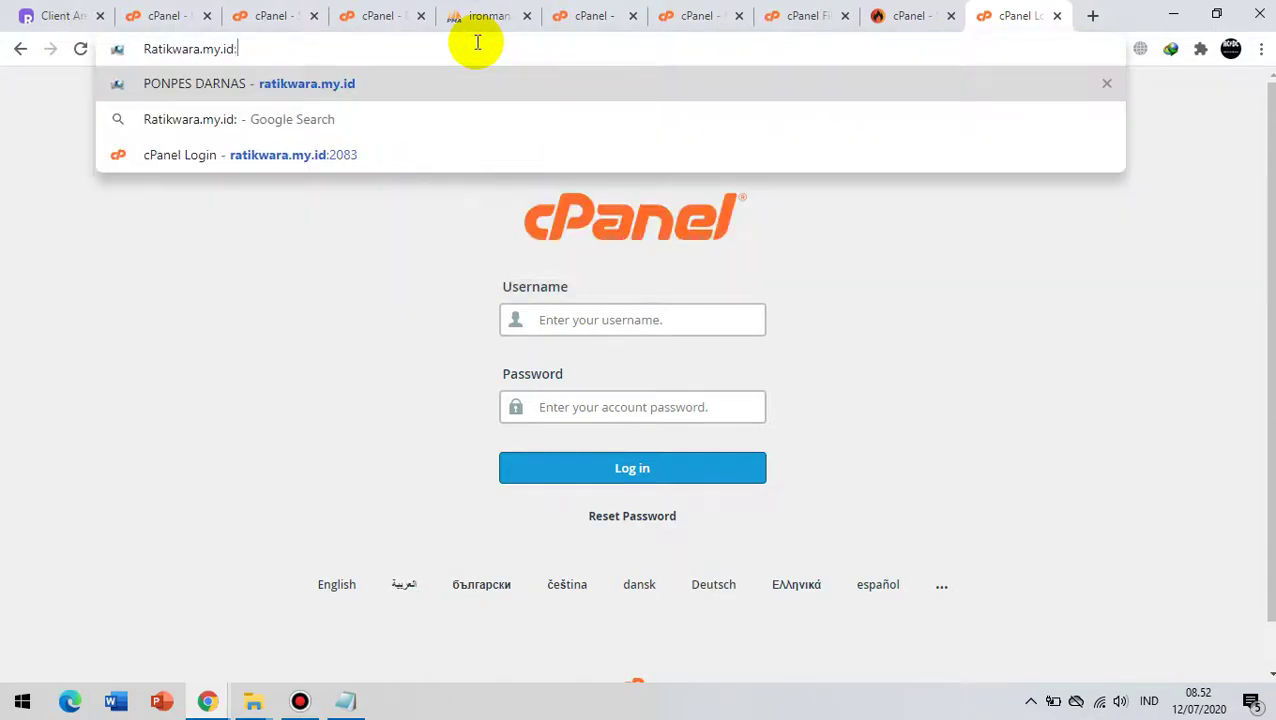
text(2083)
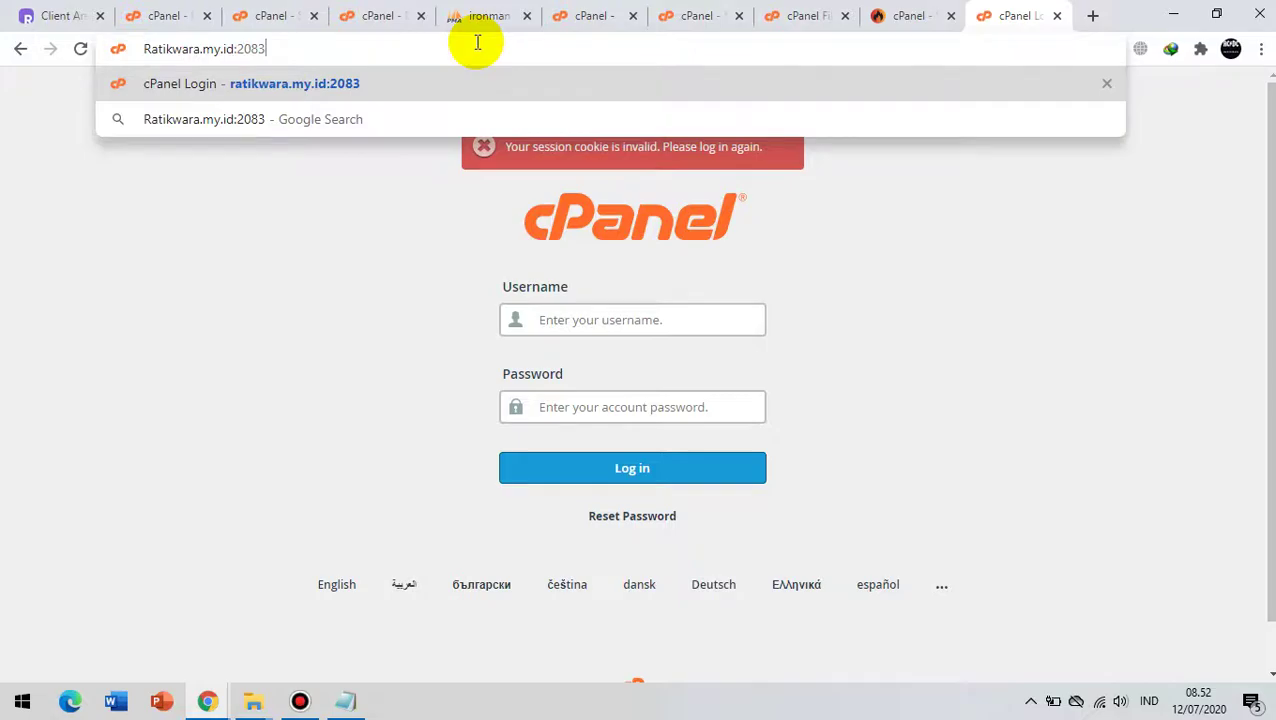
key(Return)
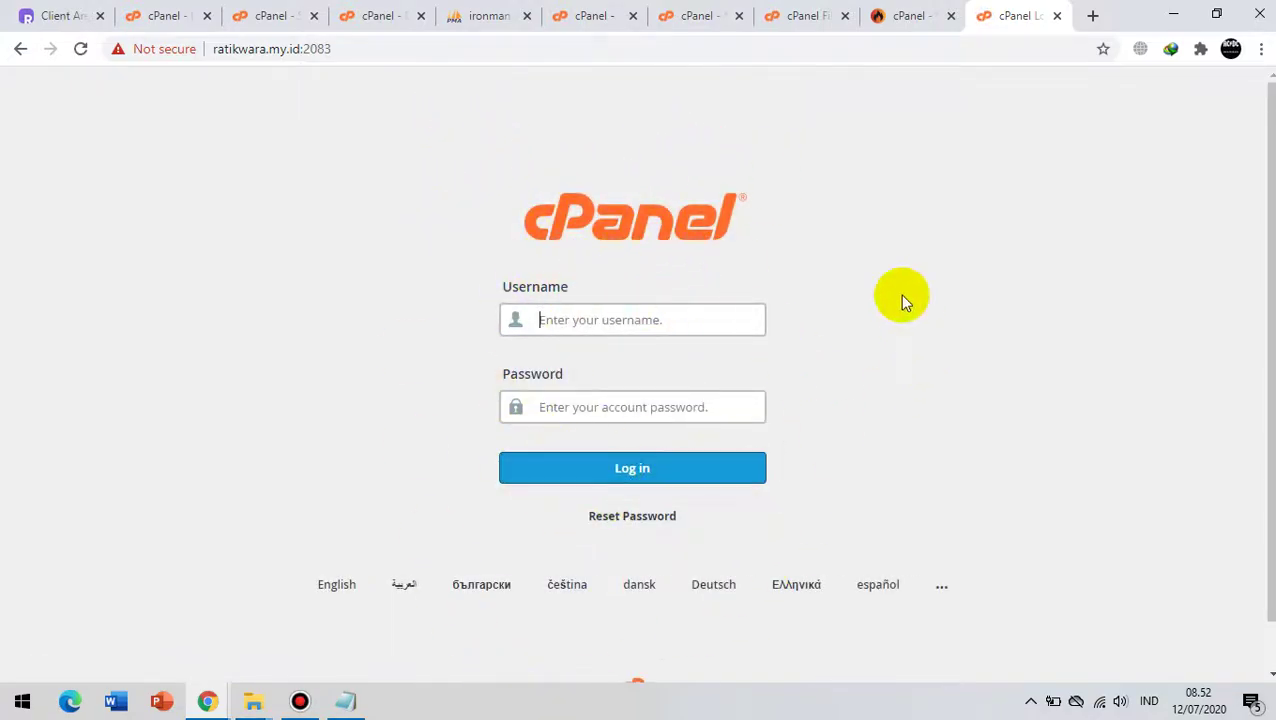
Step: Return to the logged-in cPanel home page and collapse its Domain section
click(163, 14)
click(80, 15)
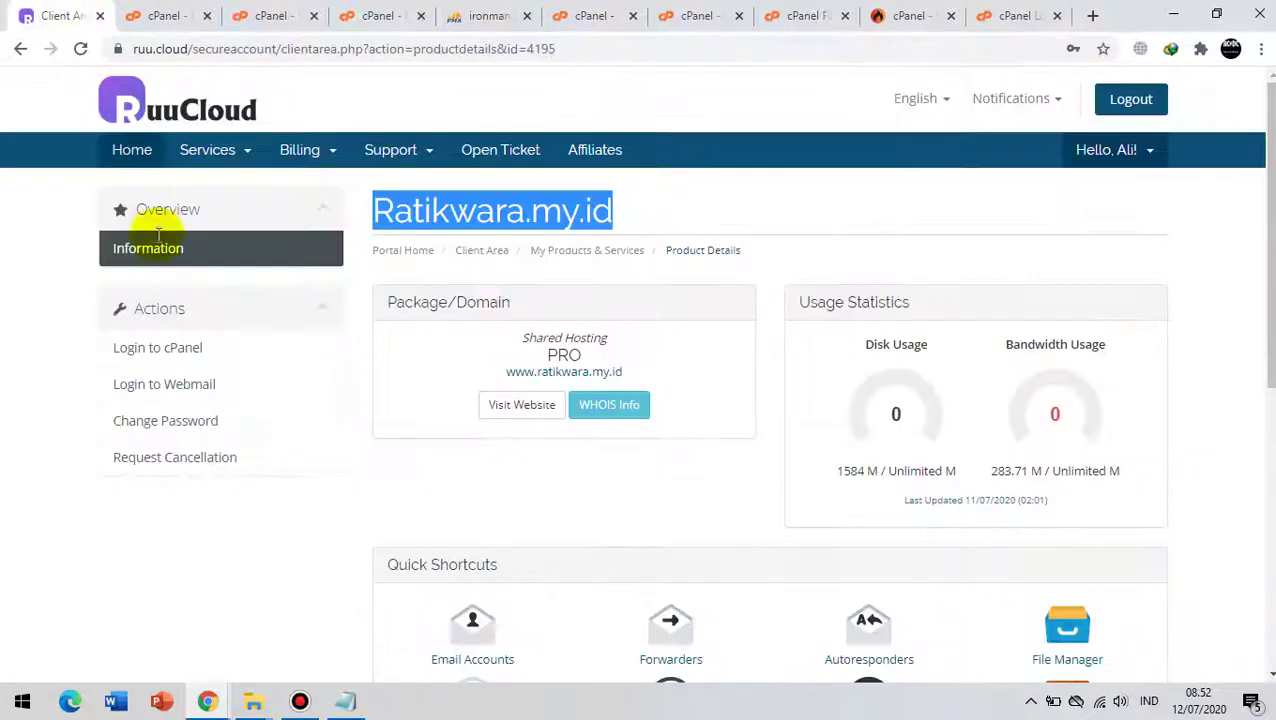
click(160, 14)
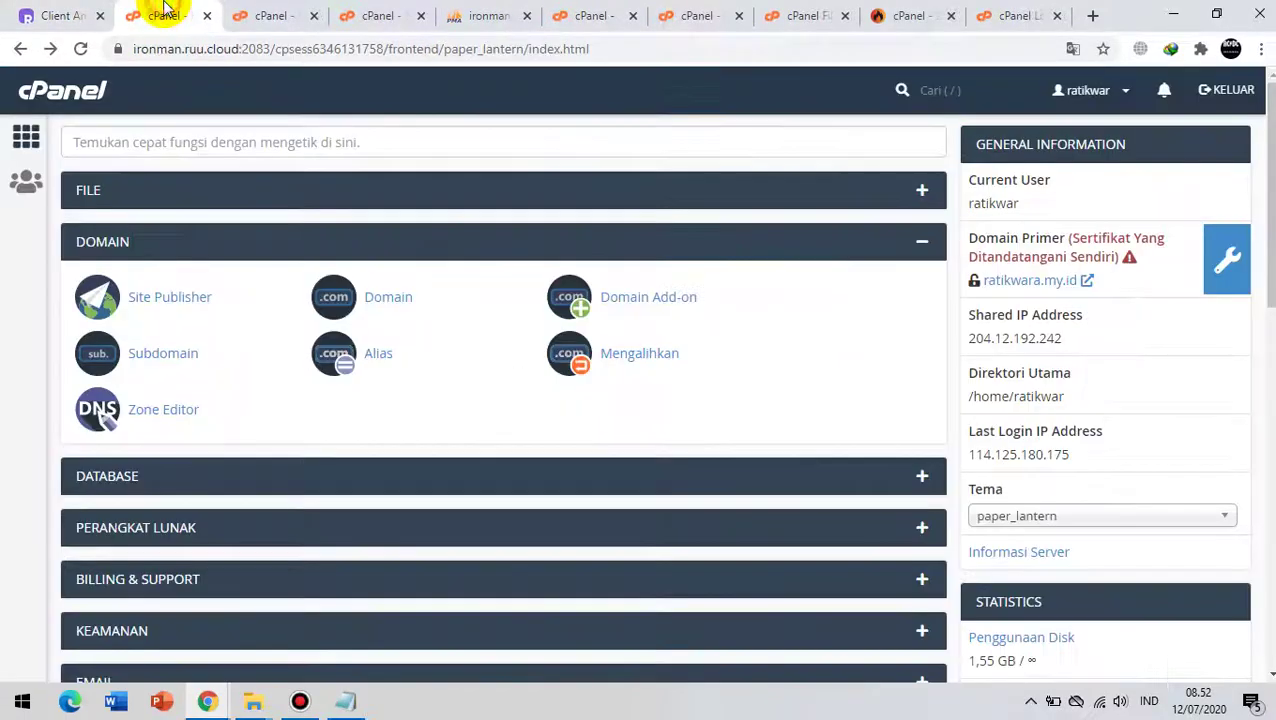
click(922, 241)
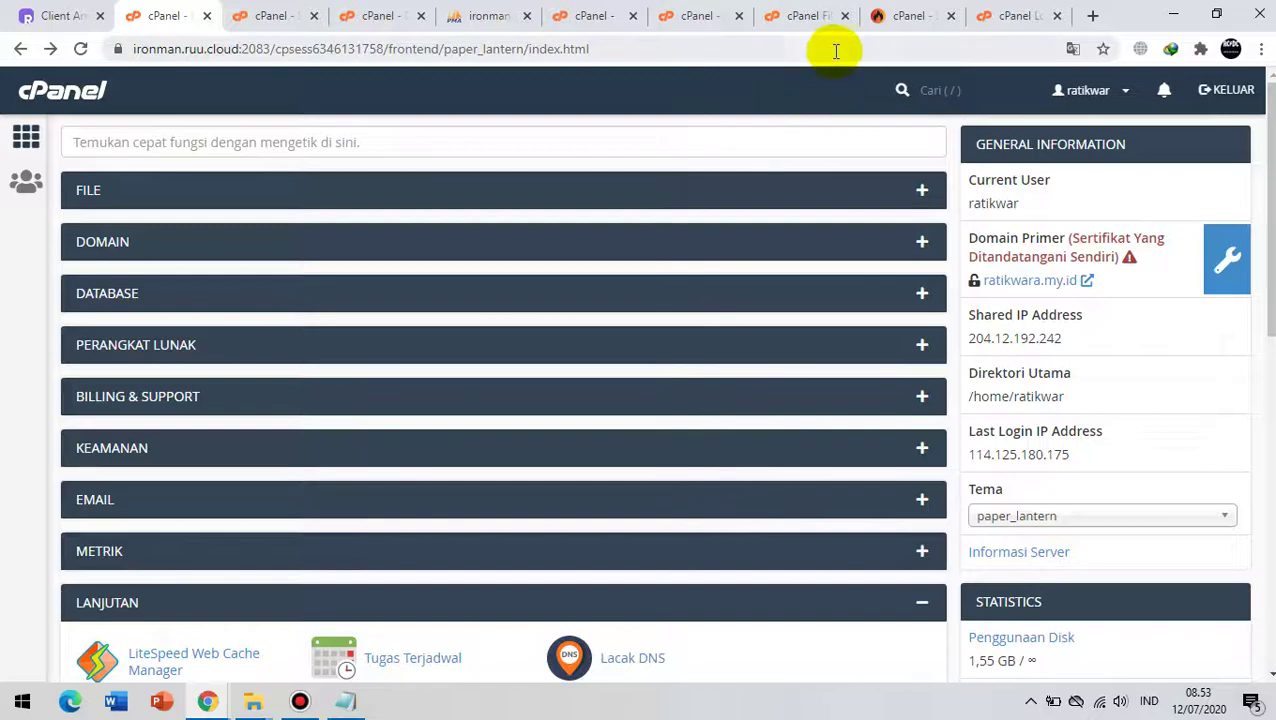
Step: Review the search field, the account menu options and the Statistics figures on the cPanel home page
click(938, 90)
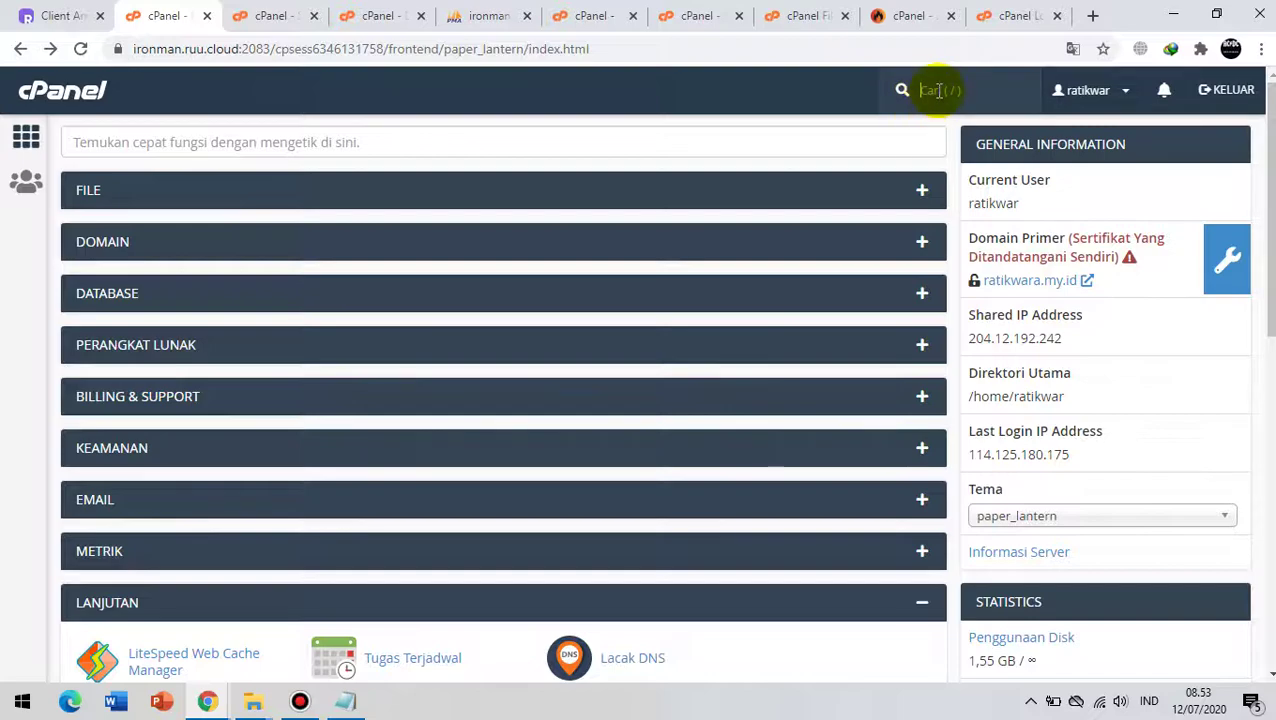
click(1085, 95)
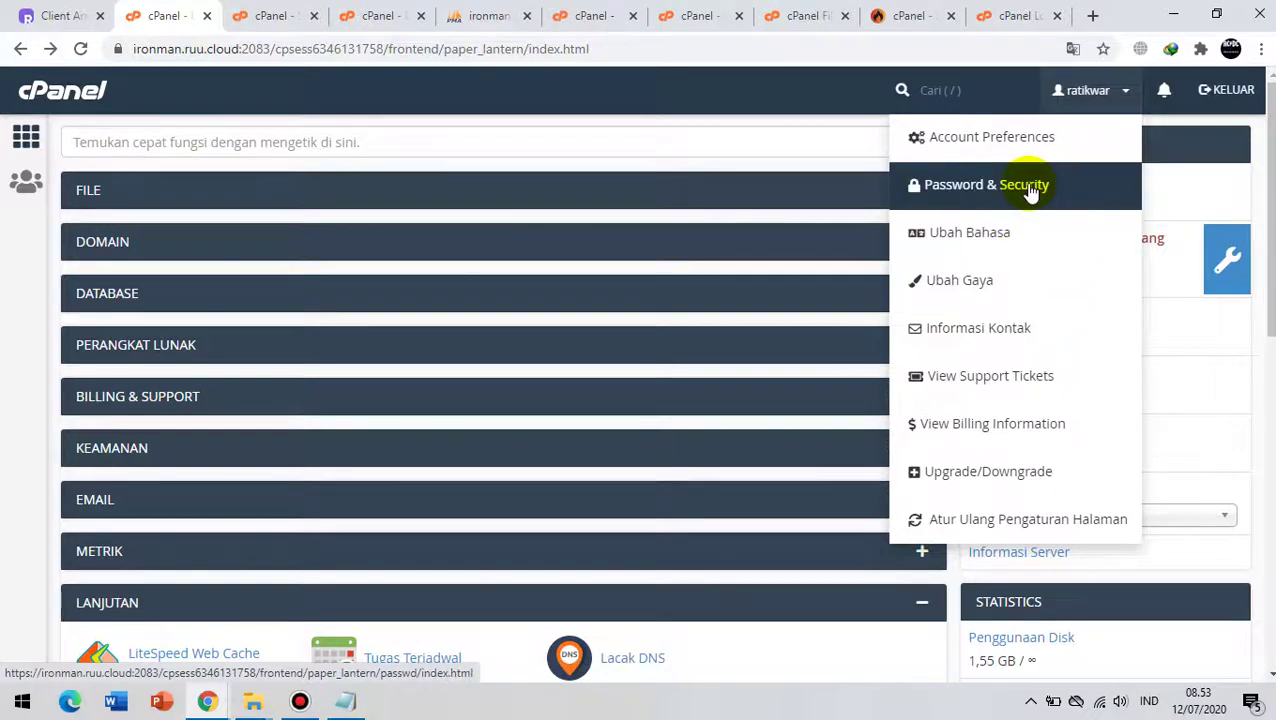
click(863, 100)
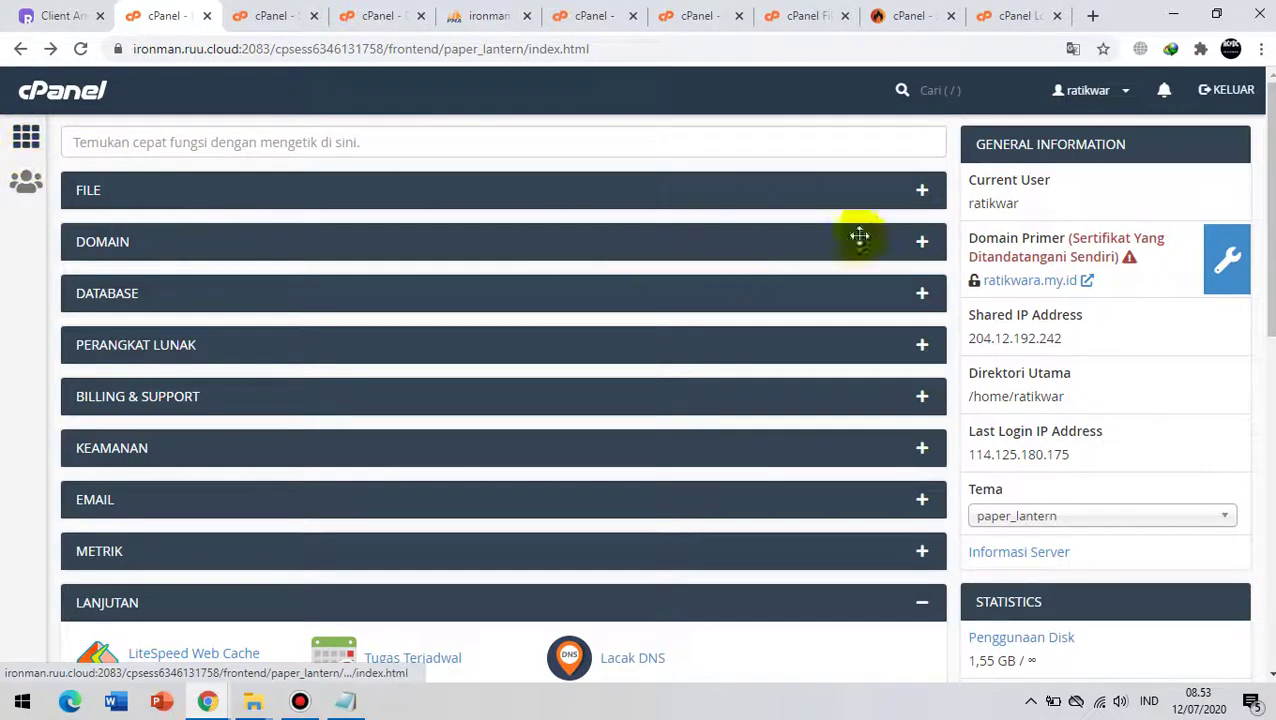
scroll(1040, 173, down, 2)
scroll(1040, 173, down, 2)
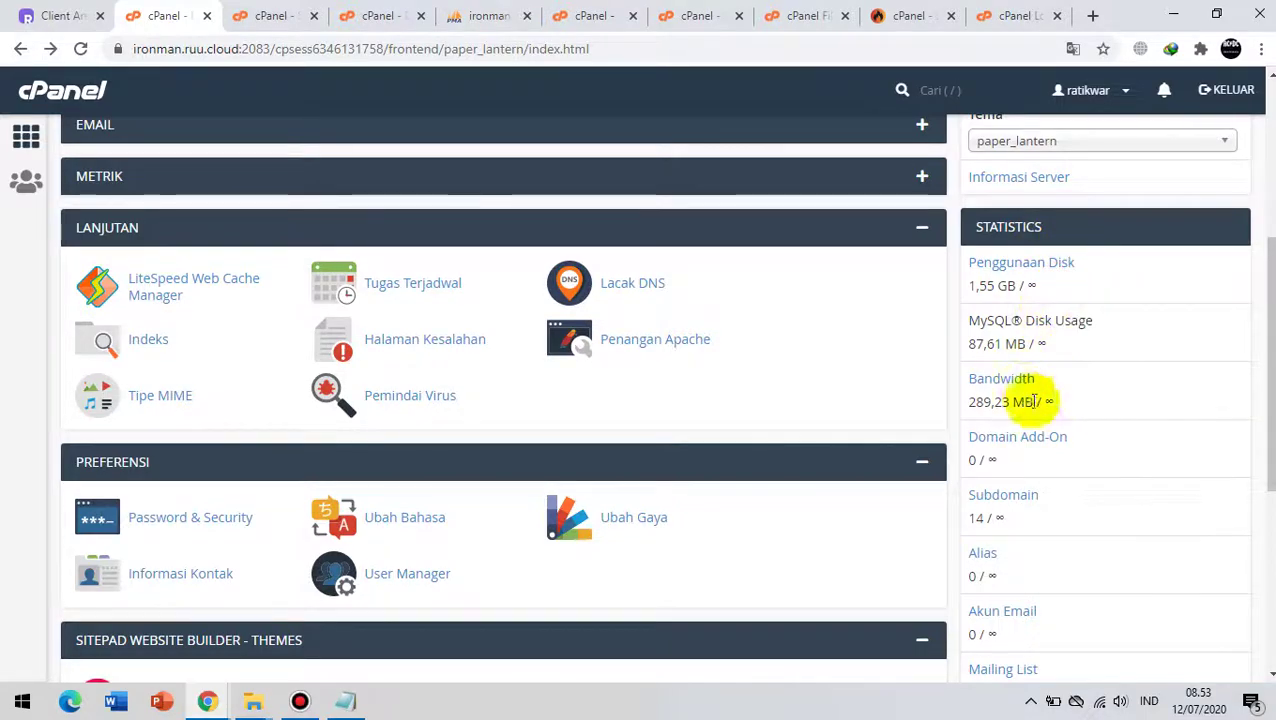
scroll(1040, 444, down, 2)
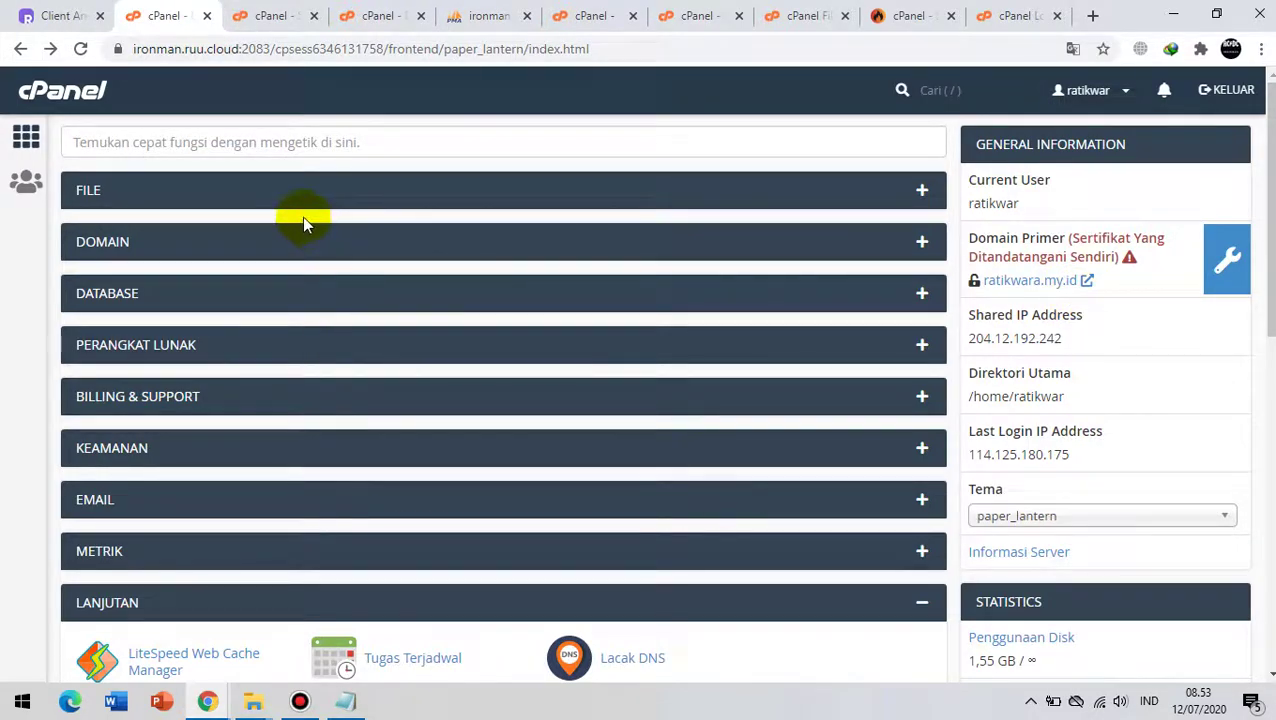
Step: Expand and collapse the File and Domain sections to examine the tools they contain
click(917, 191)
scroll(903, 391, down, 2)
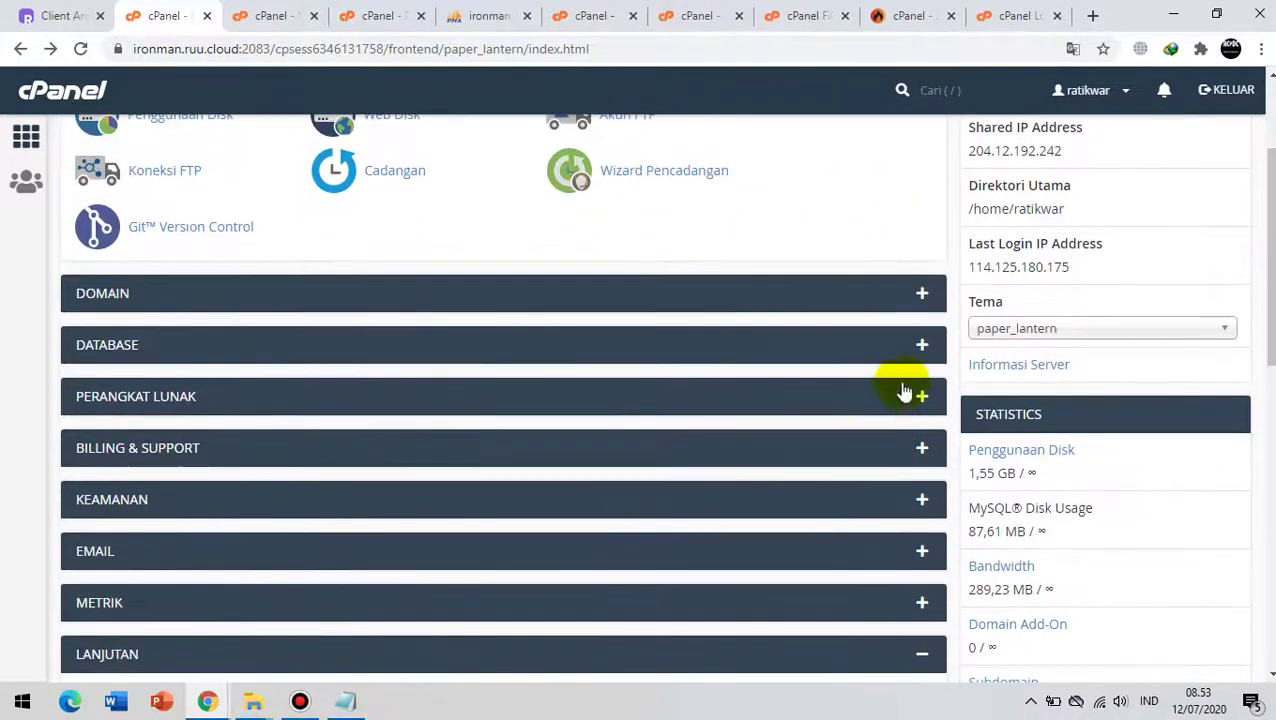
click(922, 296)
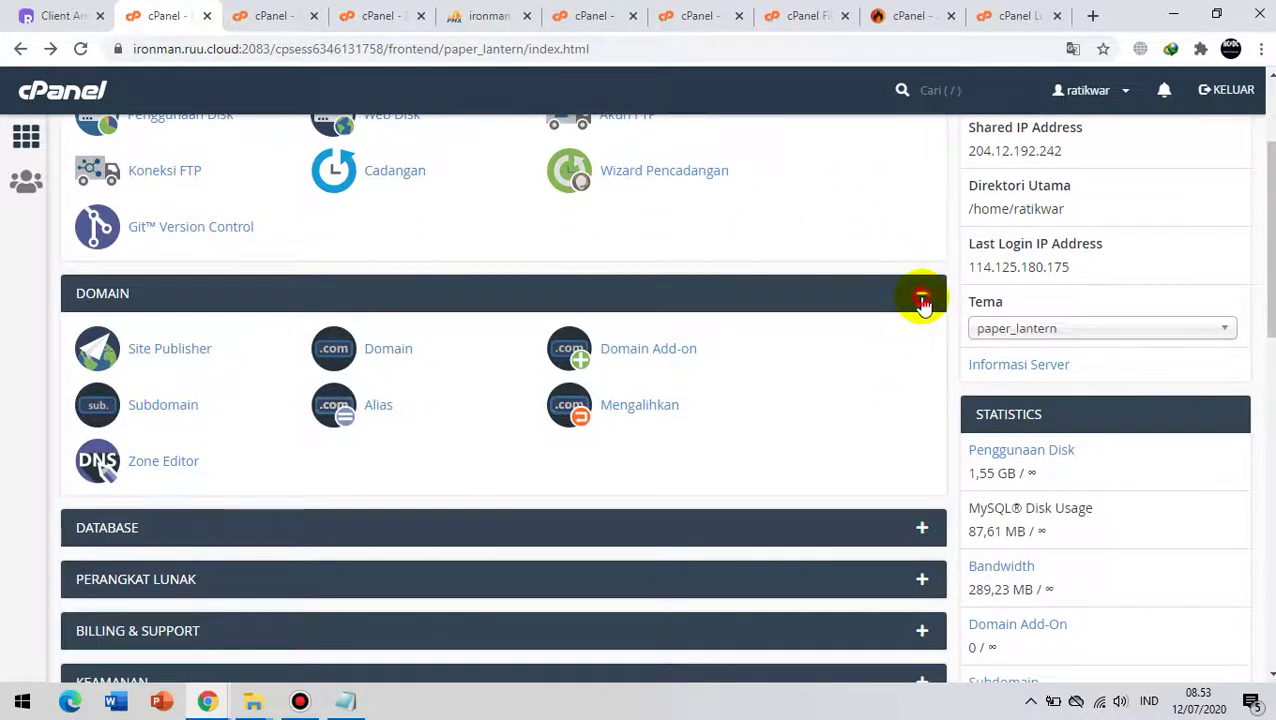
click(922, 300)
scroll(918, 270, up, 3)
click(920, 195)
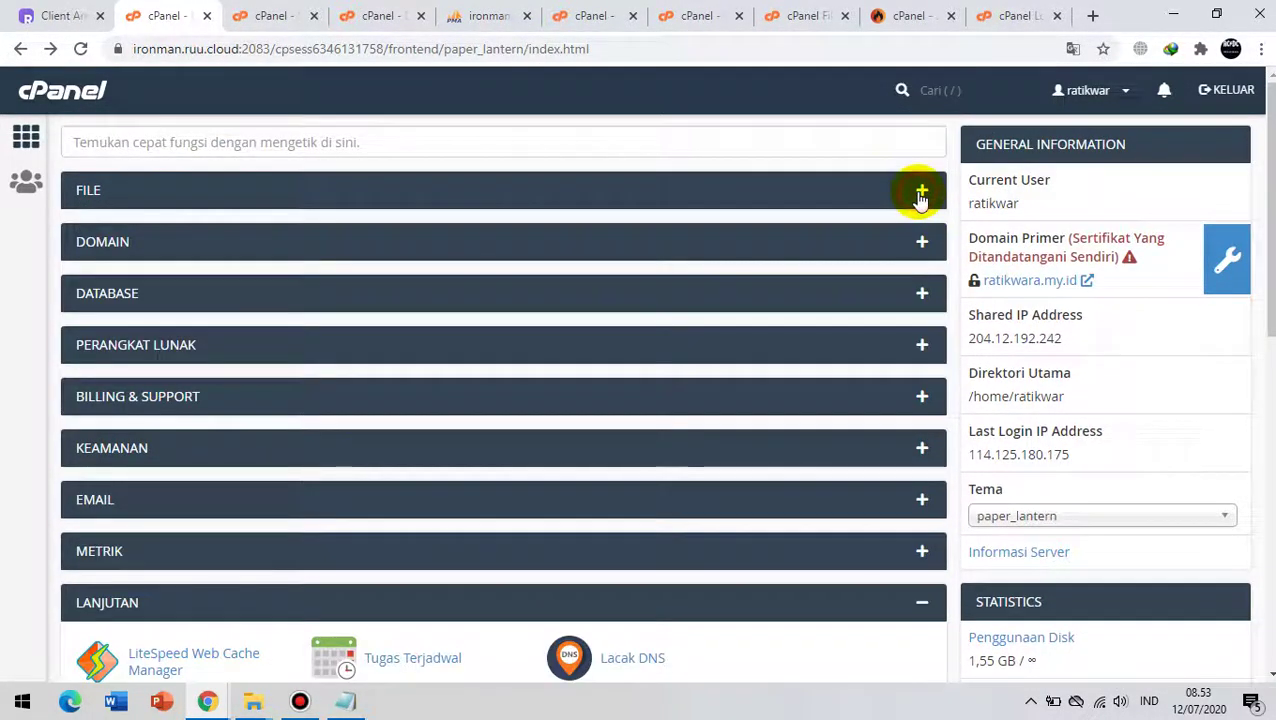
click(921, 194)
click(921, 194)
click(921, 194)
click(921, 194)
click(922, 249)
click(922, 249)
scroll(340, 393, down, 1)
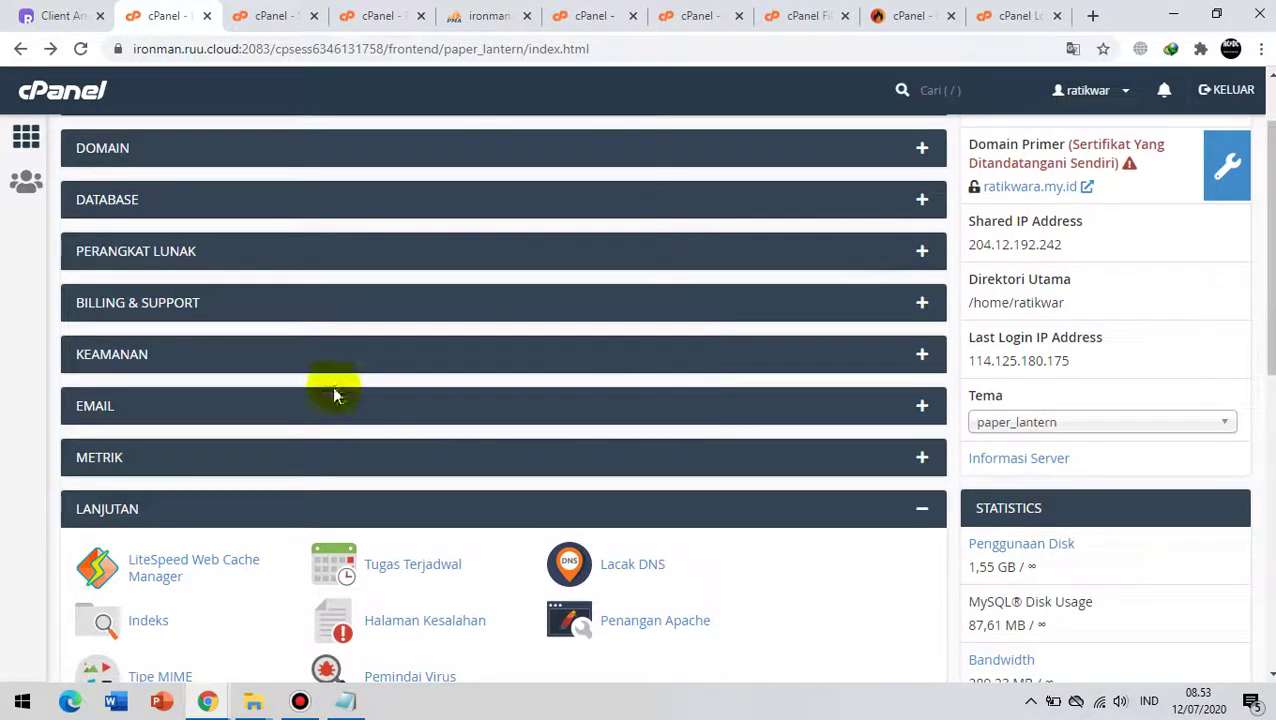
scroll(333, 389, up, 1)
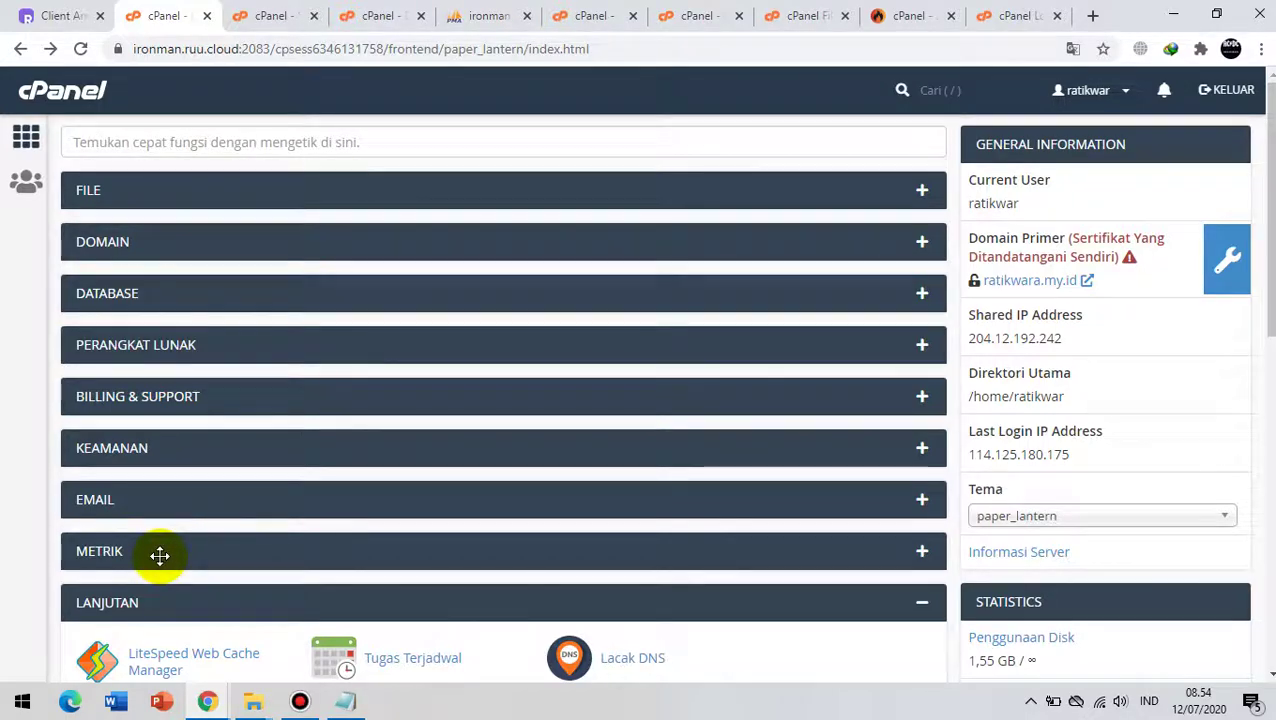
Step: Move the Metrik section directly above Billing & Support and expand the File section
drag(160, 555, 192, 397)
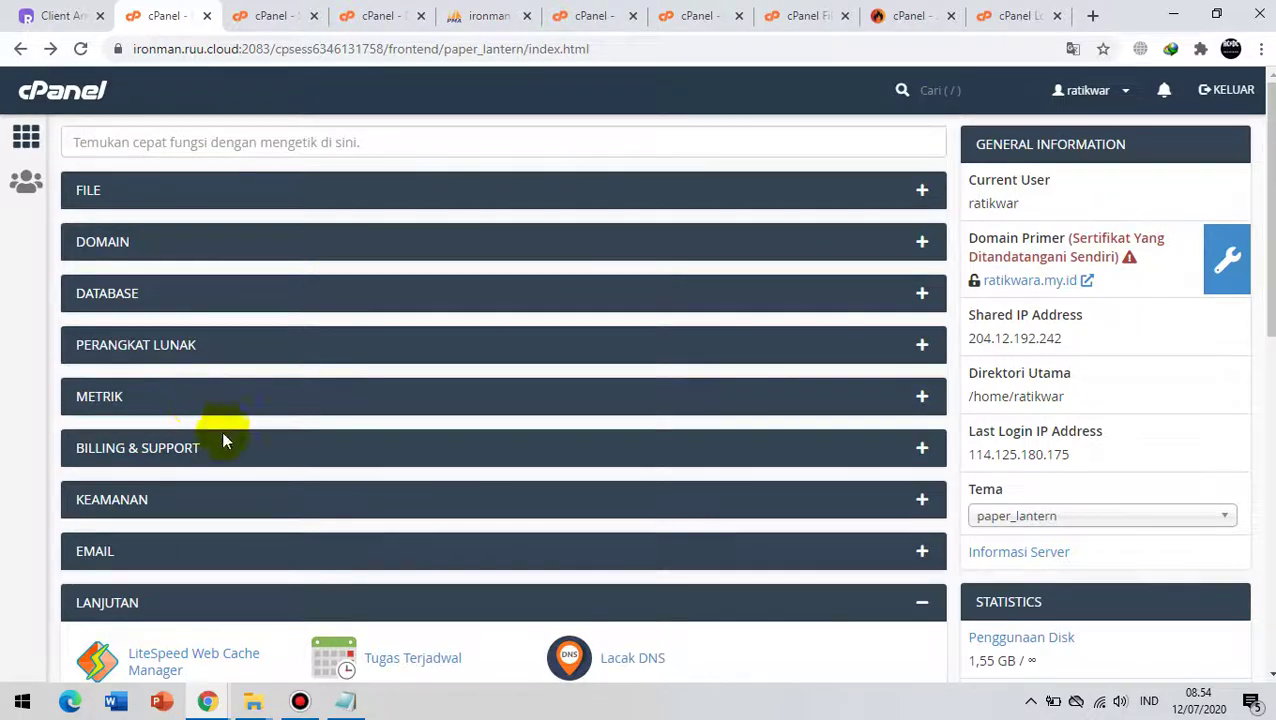
click(921, 195)
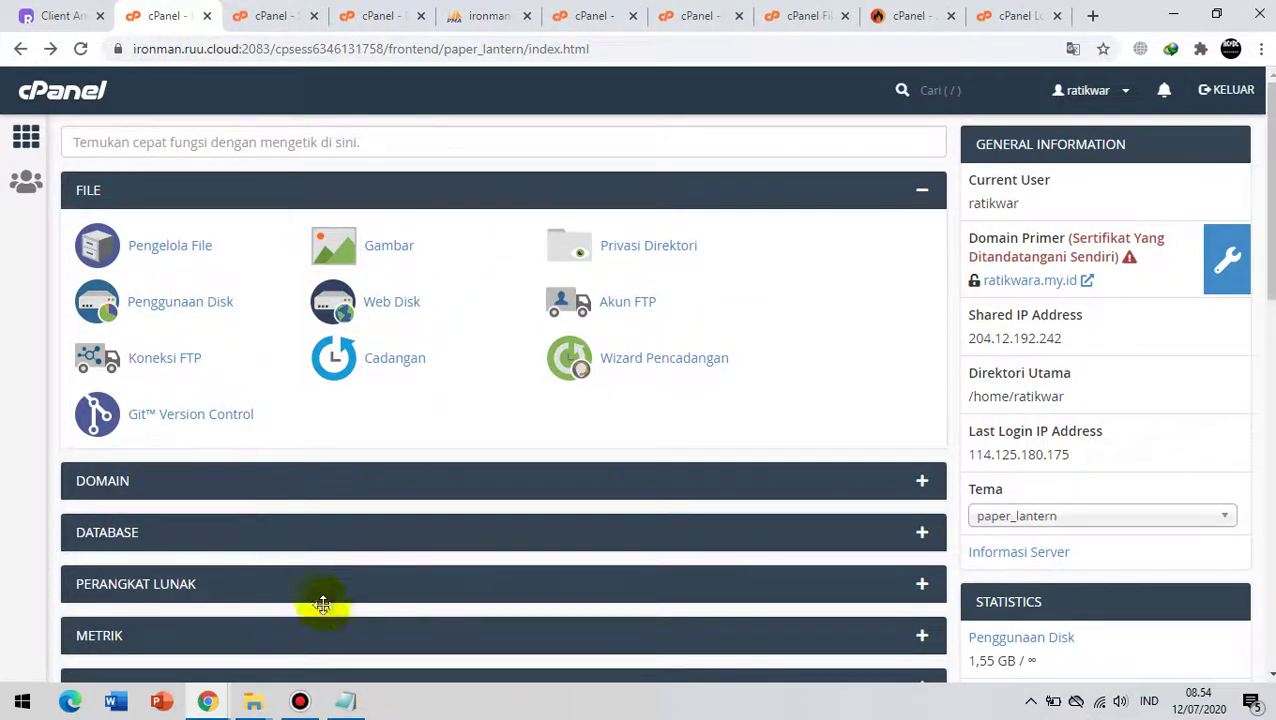
Step: Switch to Notepad to check the first topic in the list, and return to the cPanel home page
click(345, 701)
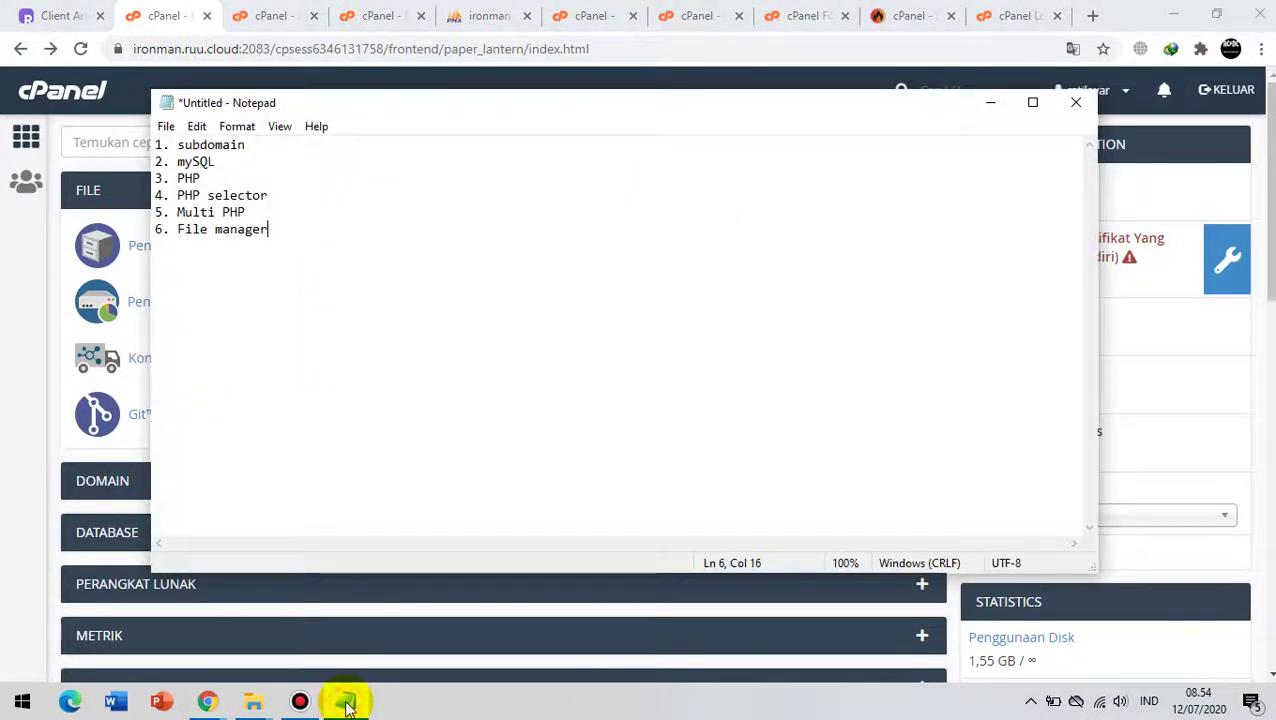
click(266, 144)
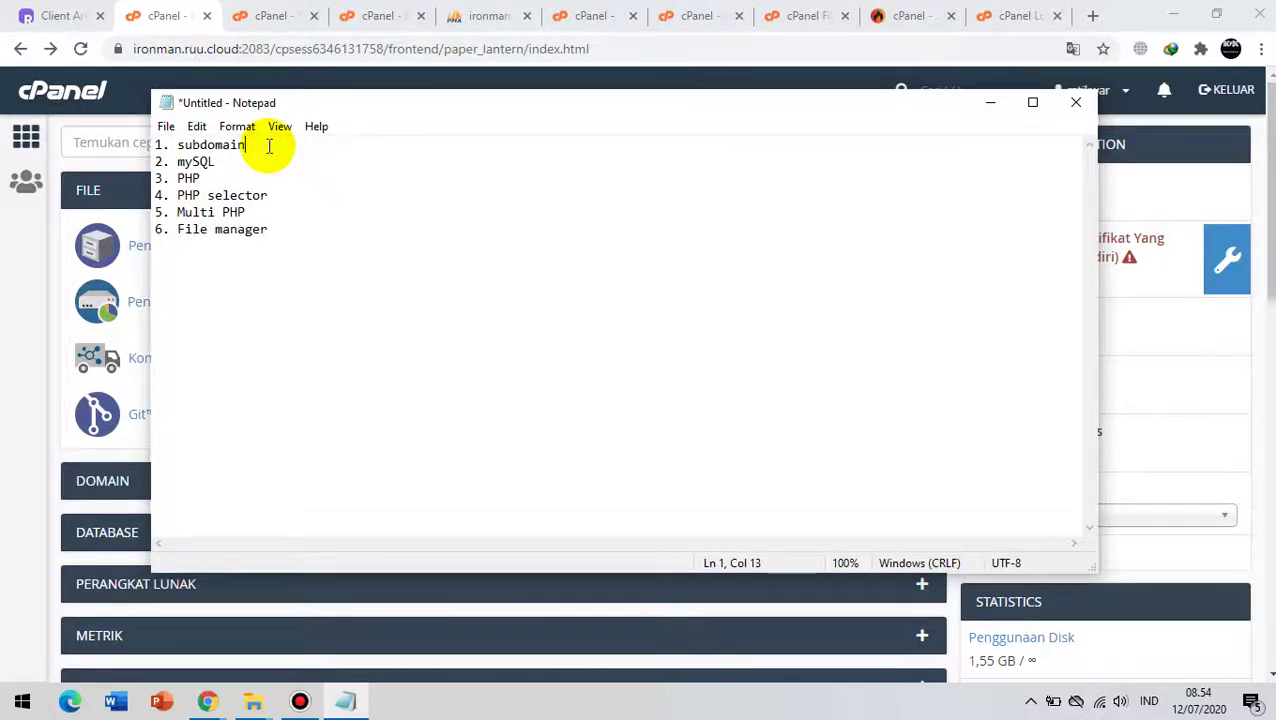
click(278, 14)
click(160, 14)
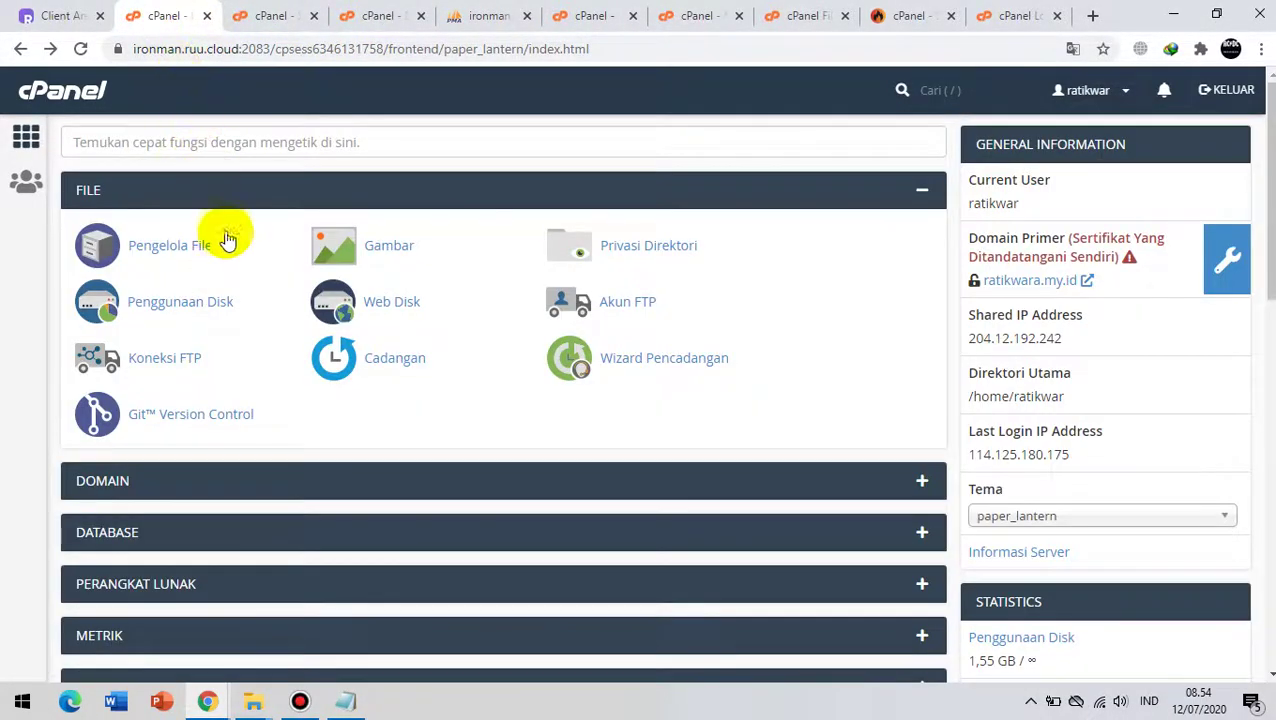
Step: Collapse the File section and expand the Domain section to locate the Subdomain tool
click(920, 190)
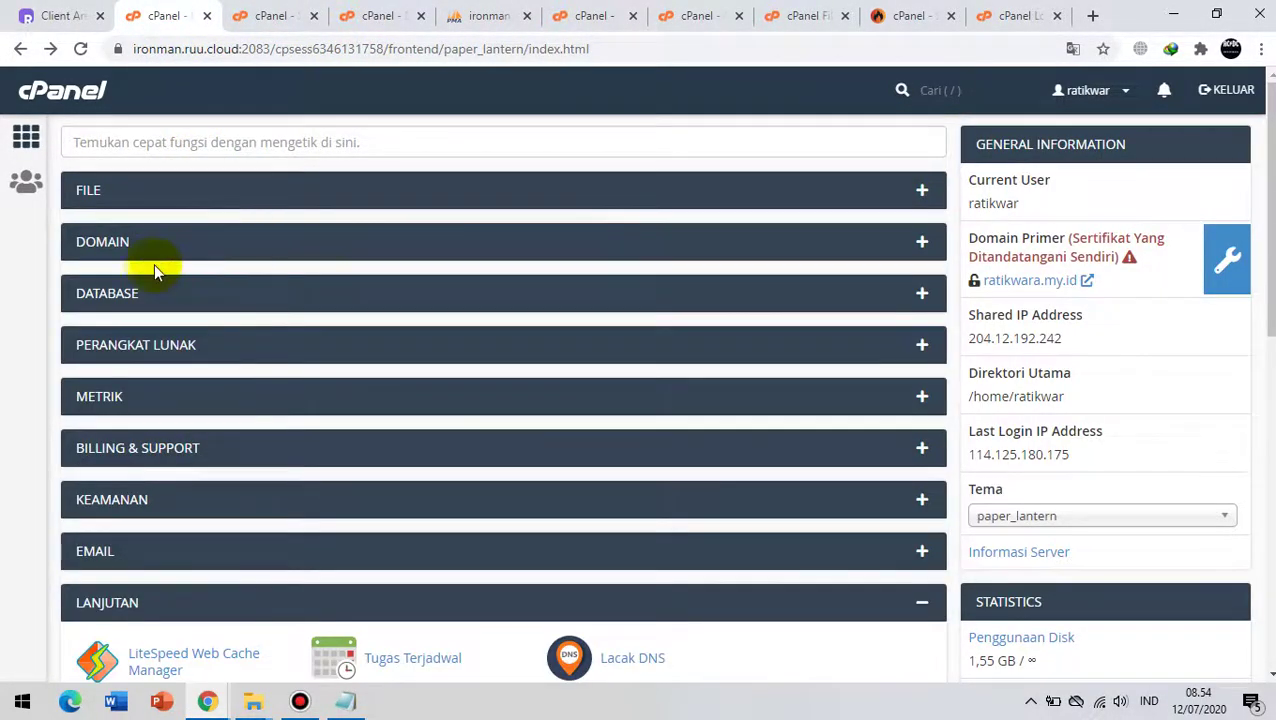
click(921, 242)
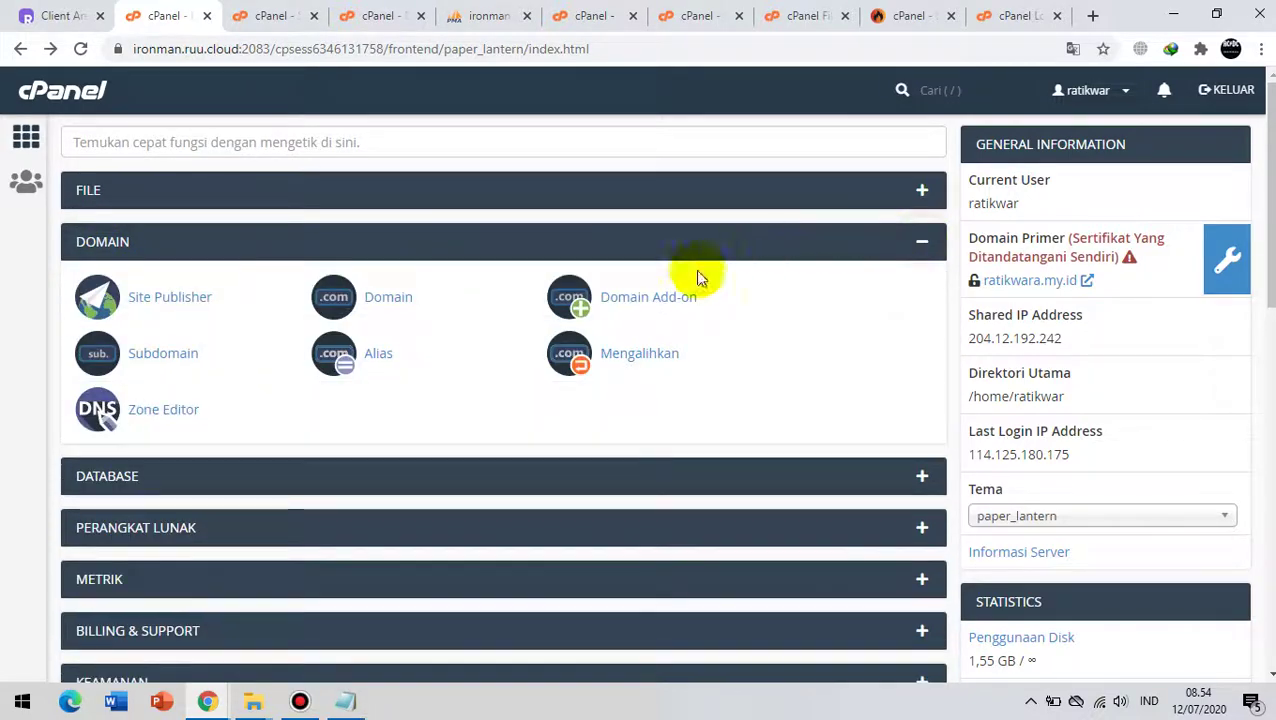
right_click(180, 357)
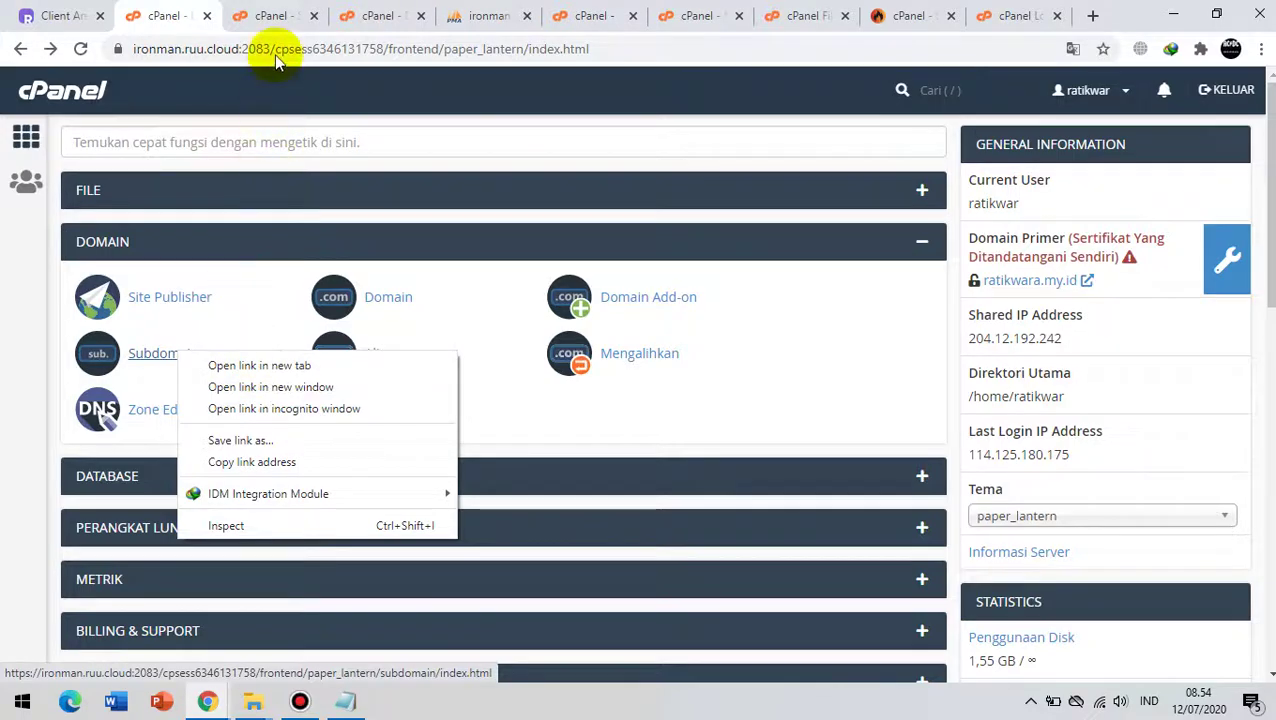
Step: Open the Subdomain page and enter alit as the new subdomain name under ratikwara.my.id
click(279, 10)
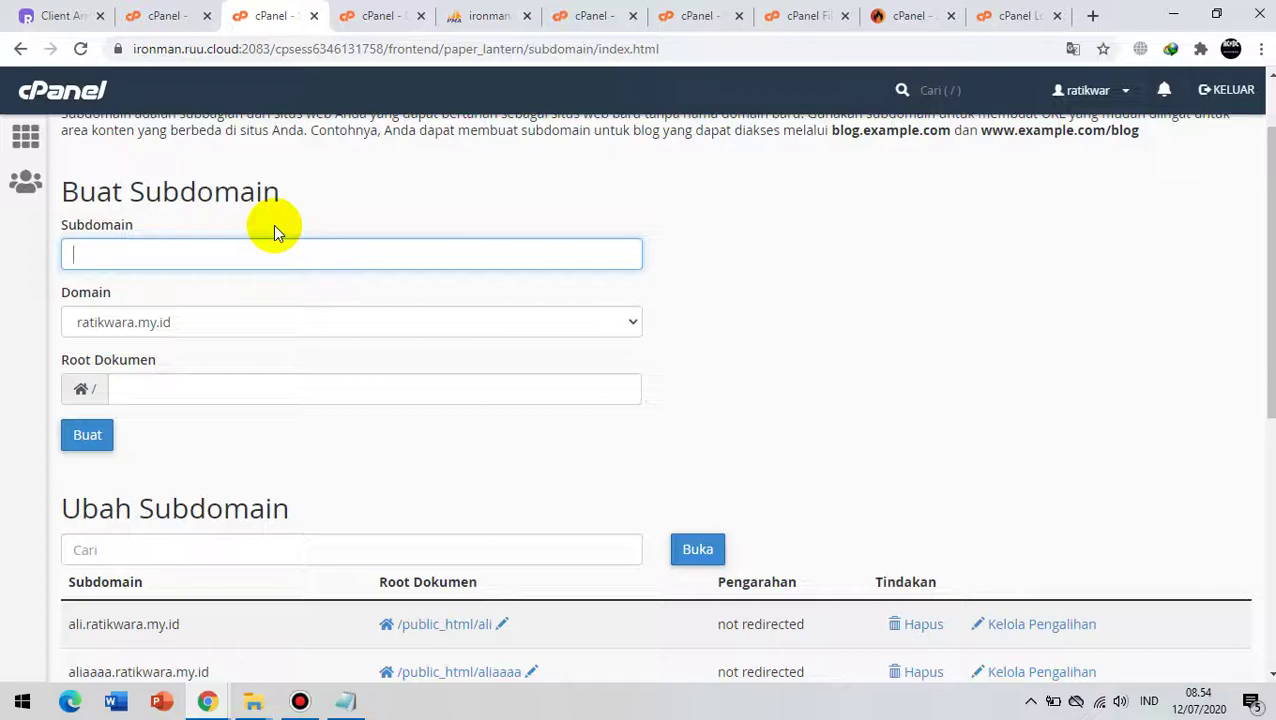
text(al)
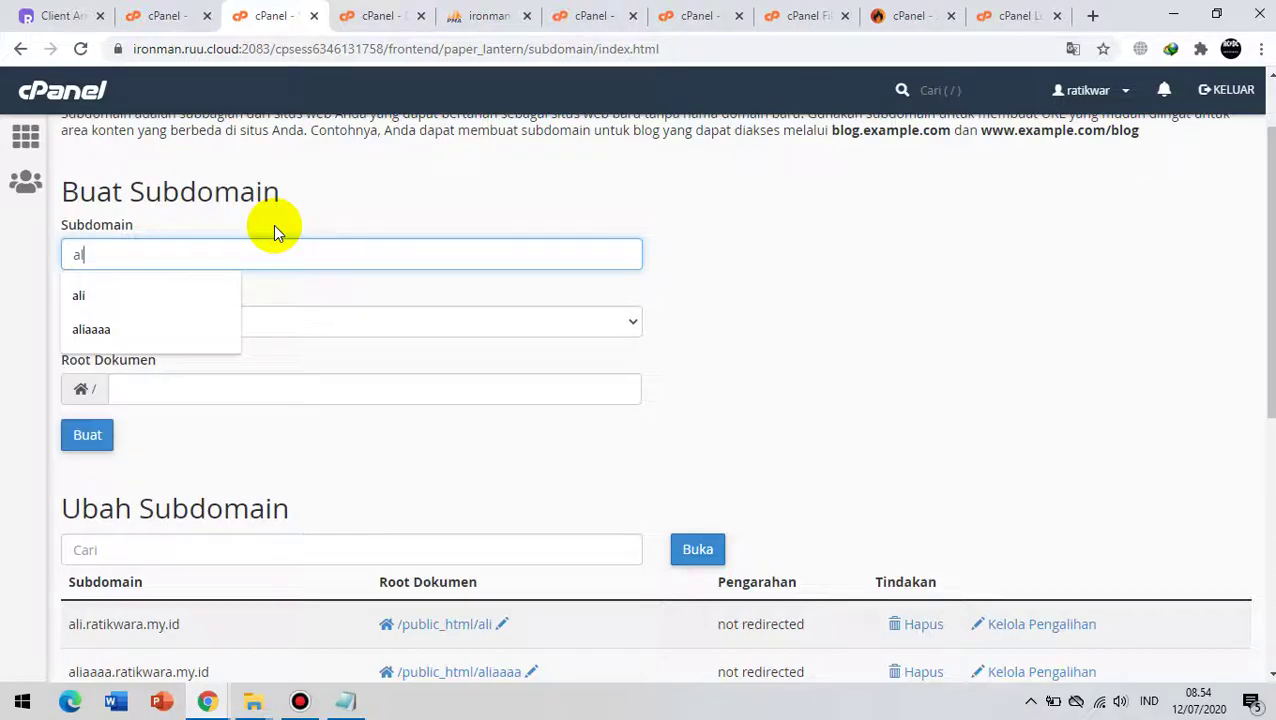
text(it)
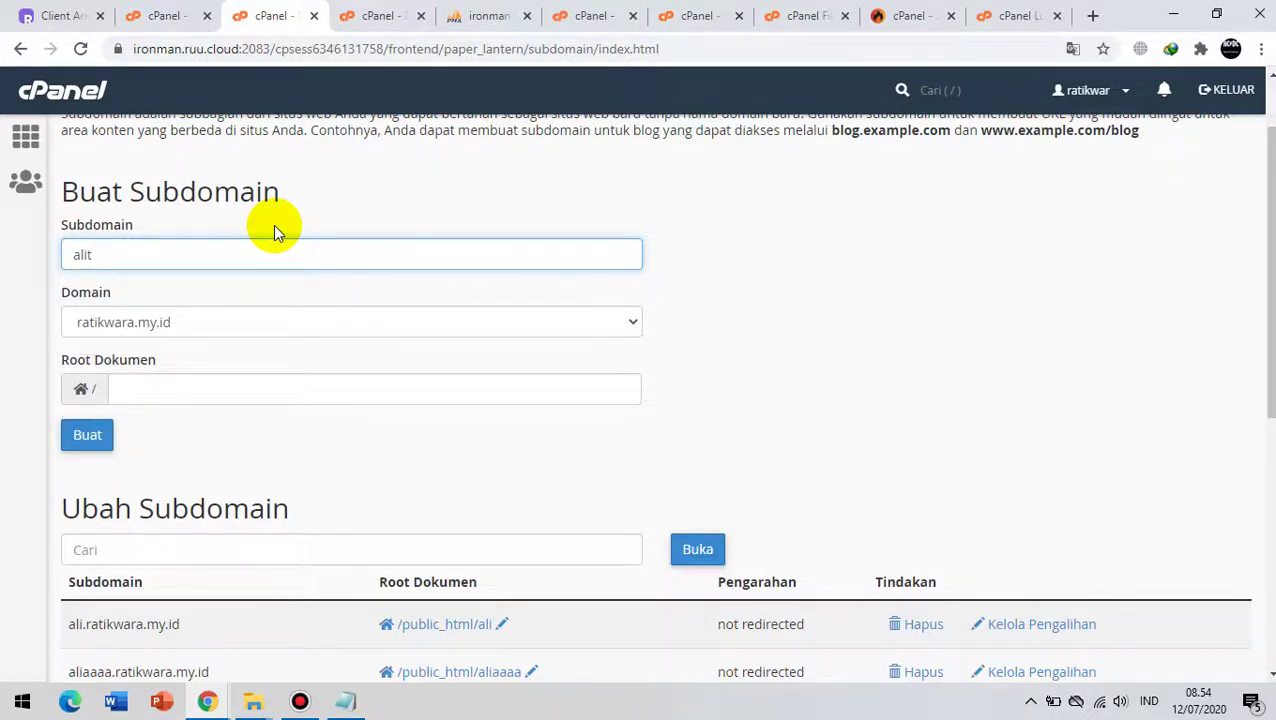
click(377, 190)
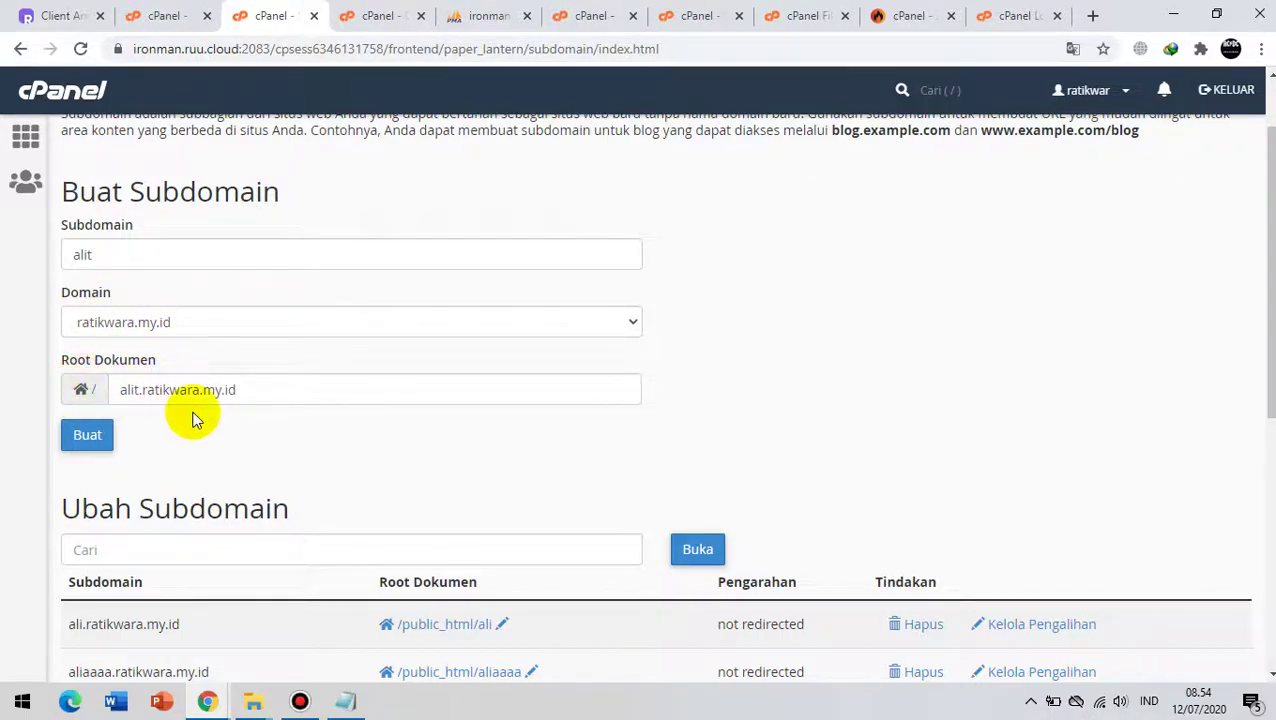
Step: Set the new subdomain's document root to /public_html/alit and create the subdomain
click(238, 388)
drag(253, 388, 117, 384)
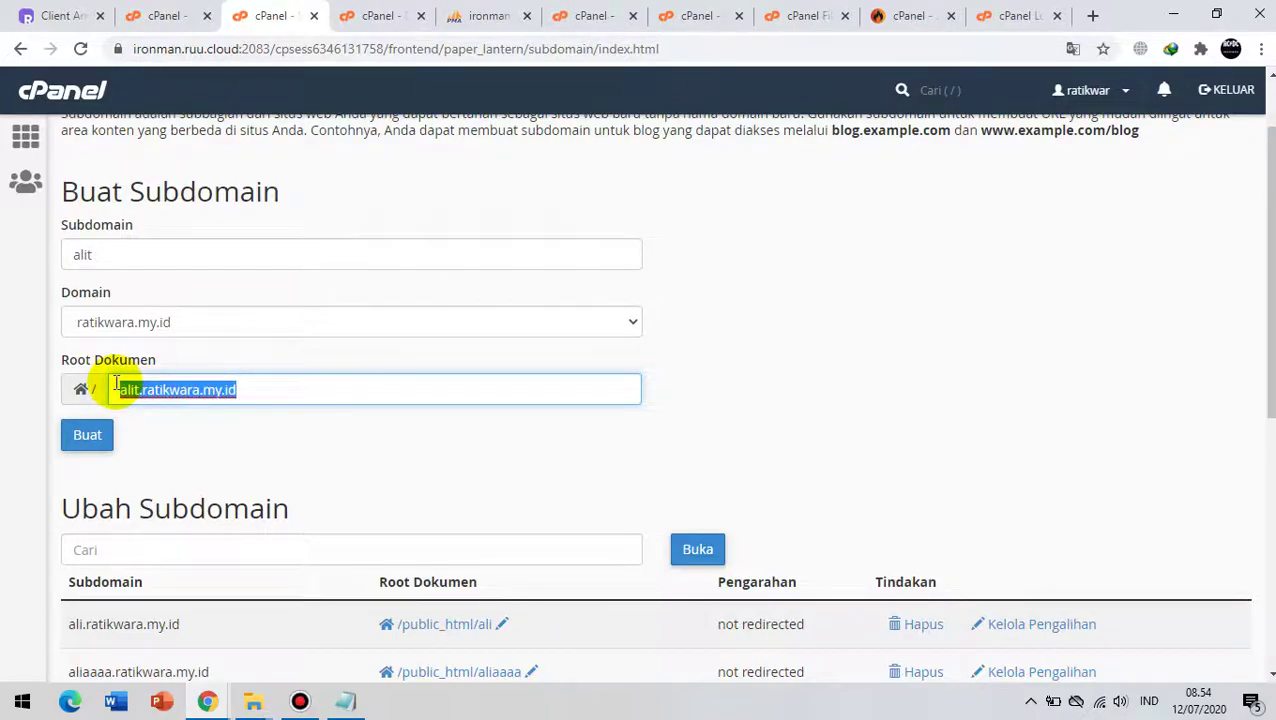
text(/public_html/)
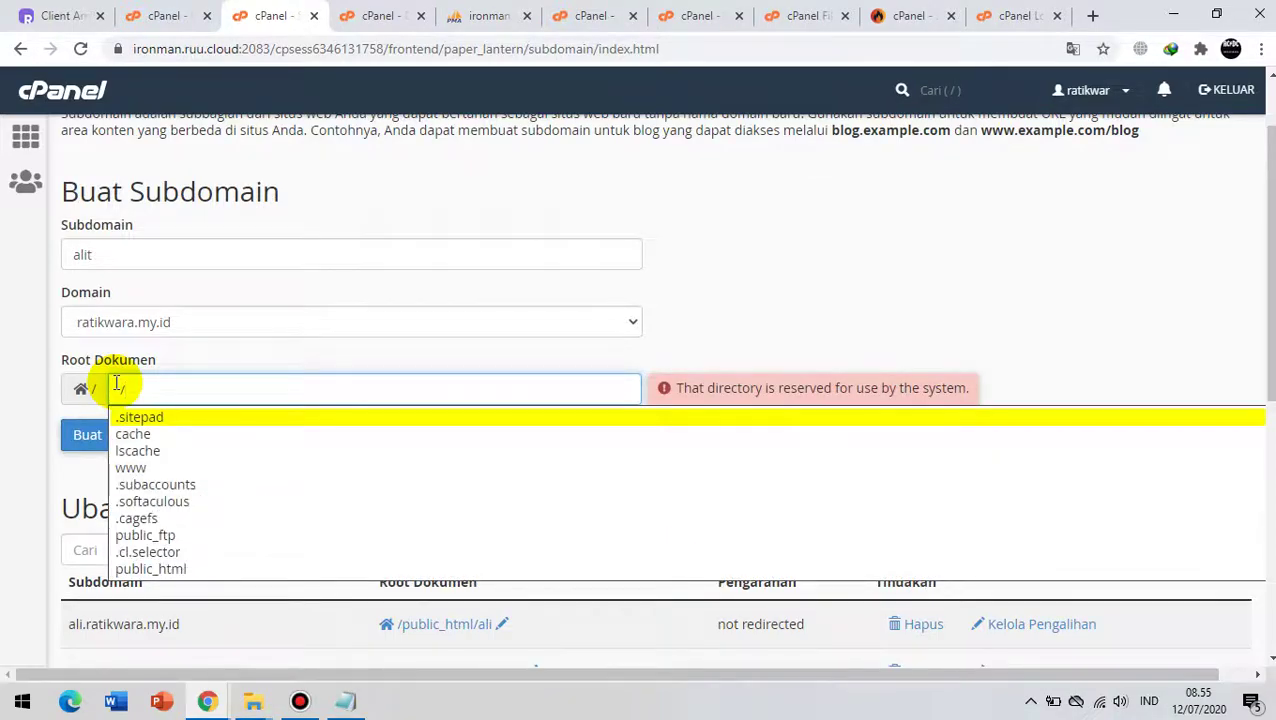
click(148, 568)
text(/)
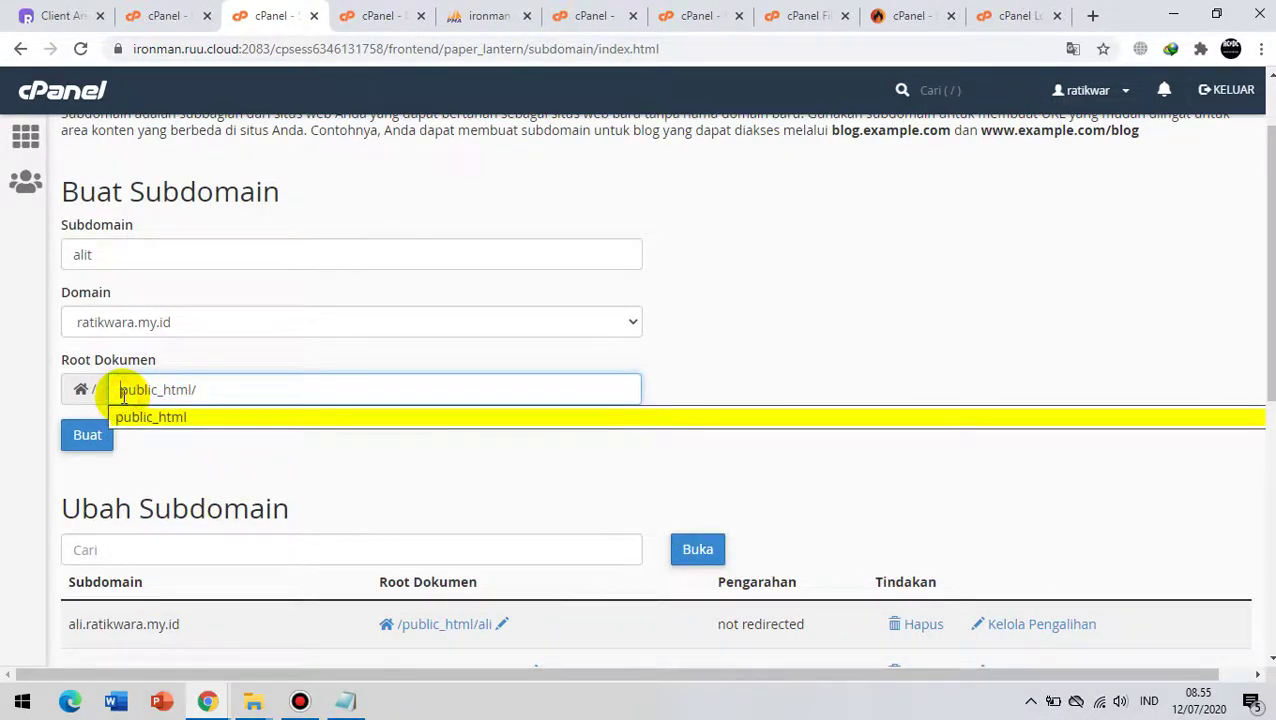
double_click(82, 254)
key(ctrl+c)
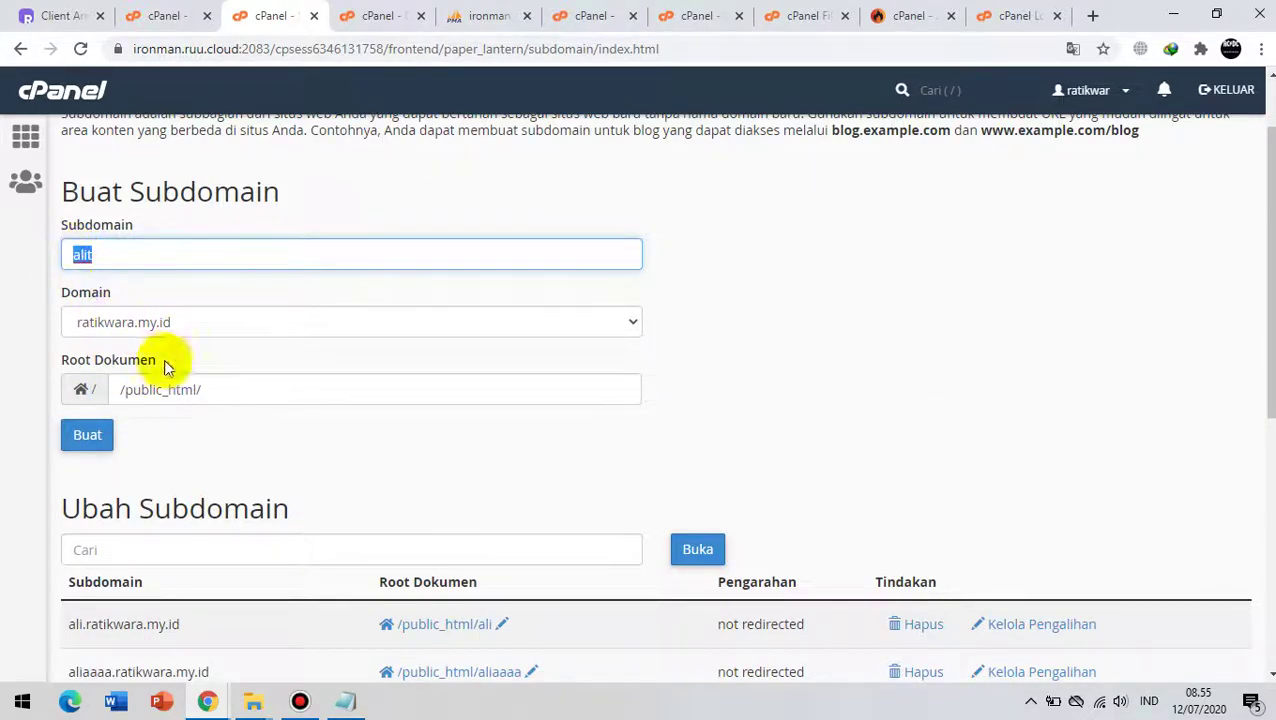
click(251, 396)
key(ctrl+v)
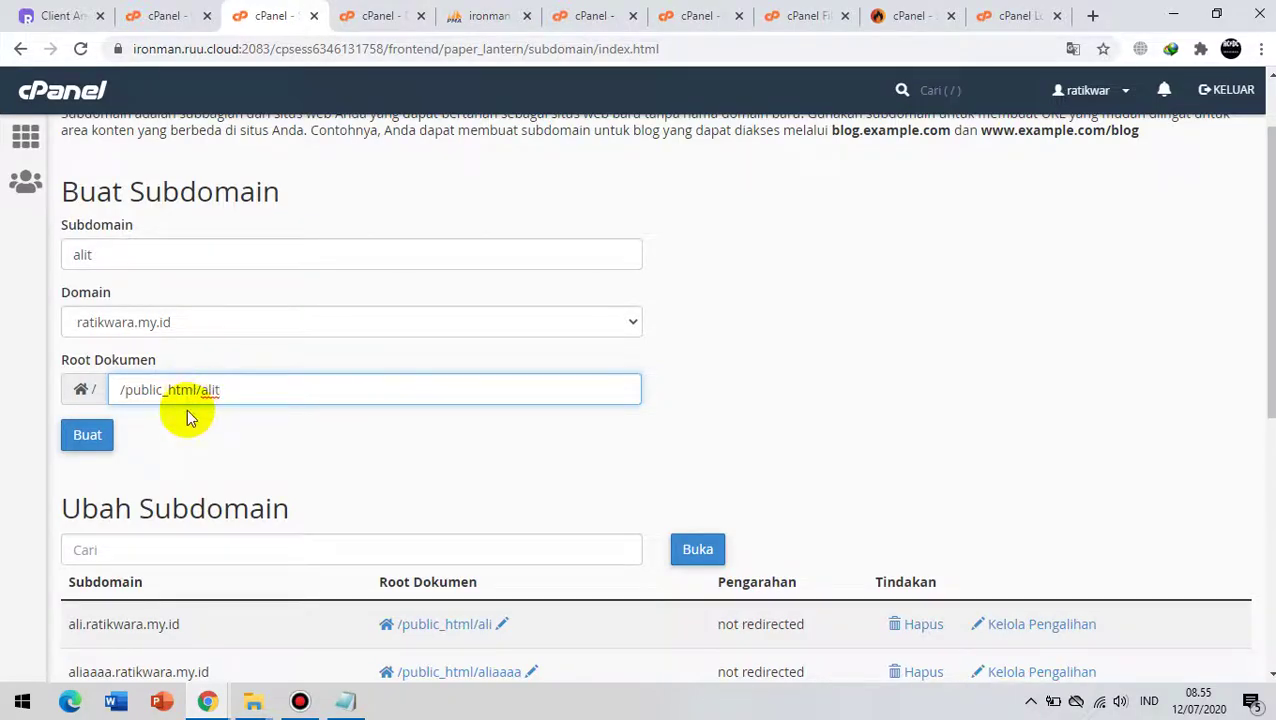
click(93, 437)
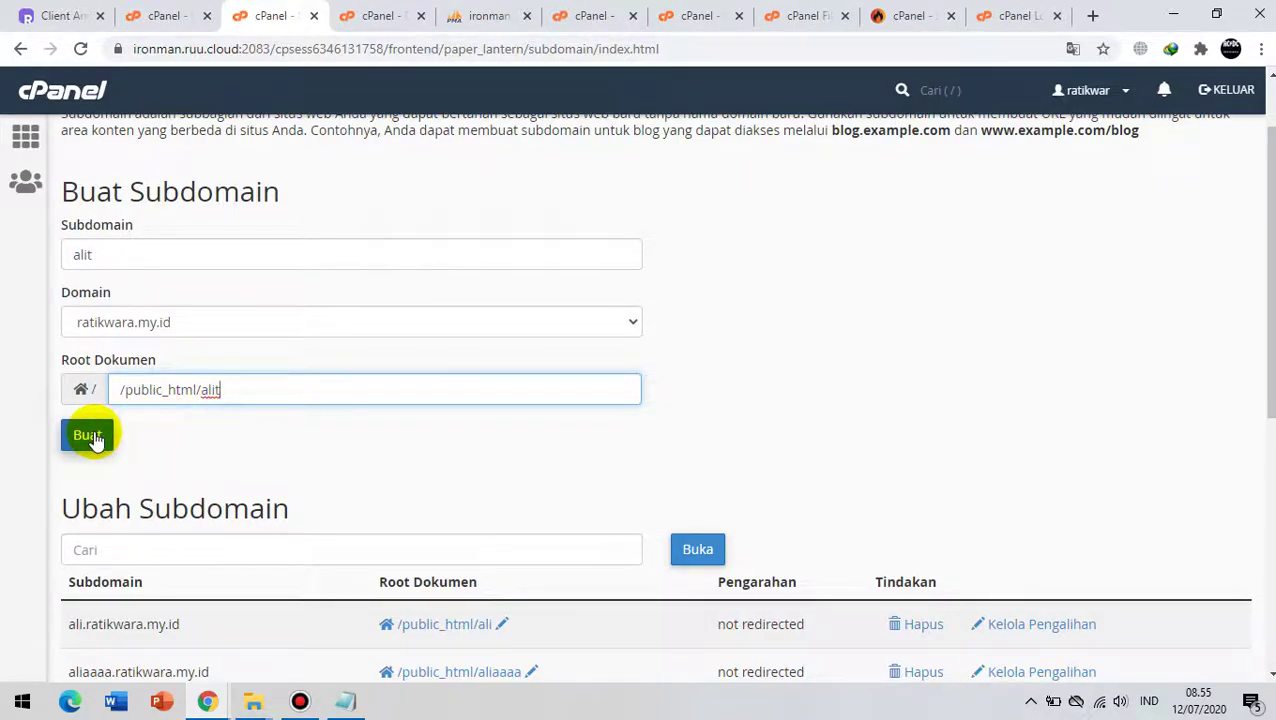
click(93, 437)
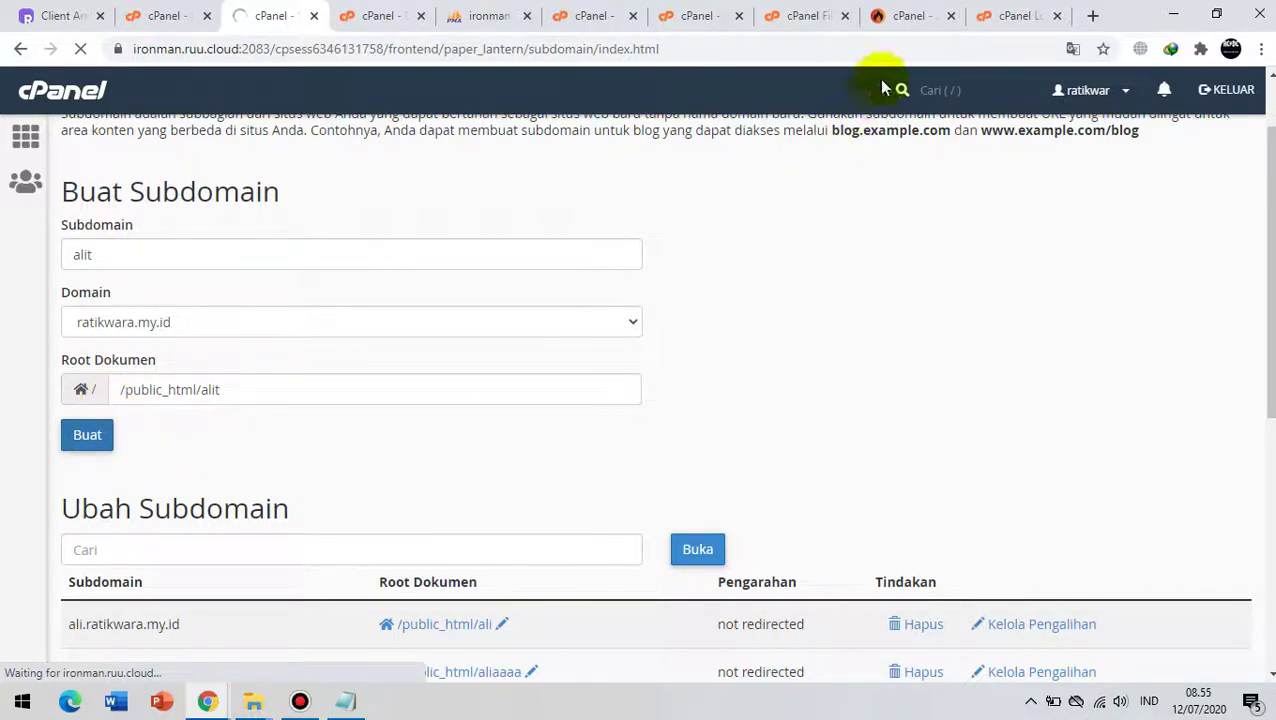
Step: Examine the document root prefix on the CynderHost account's Subdomains page for comparison
click(908, 15)
scroll(340, 290, up, 2)
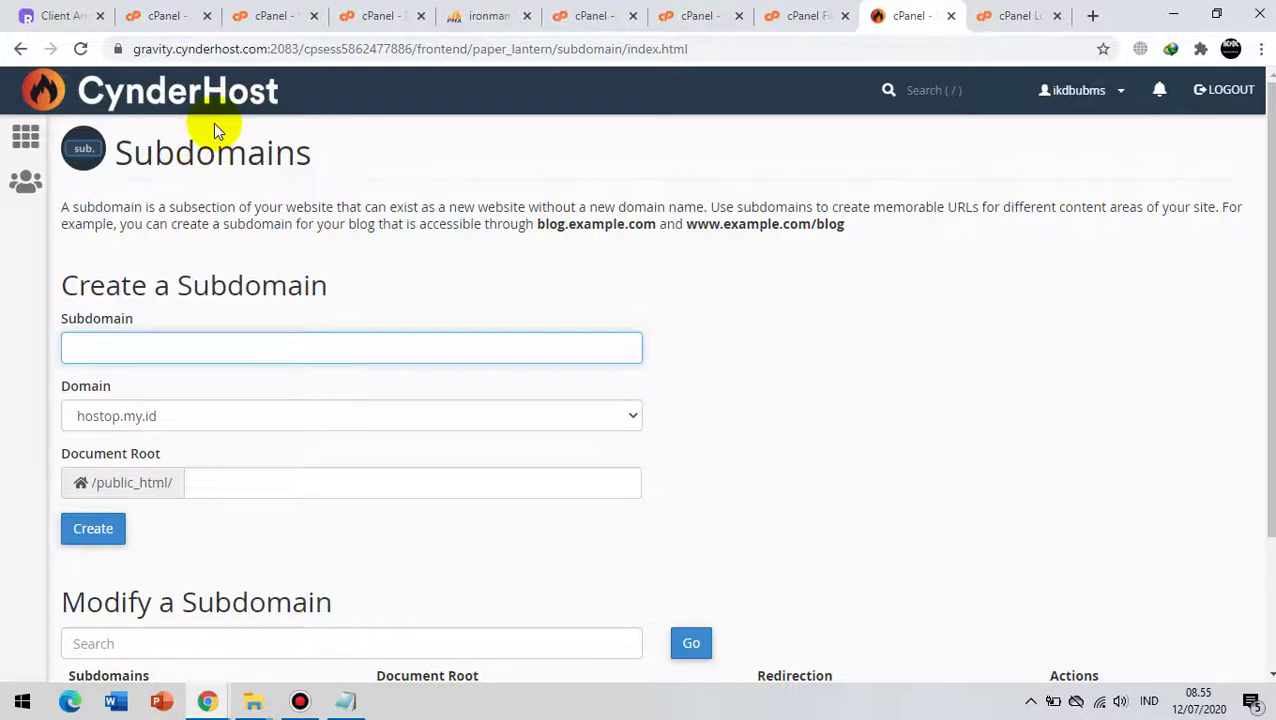
scroll(213, 123, down, 2)
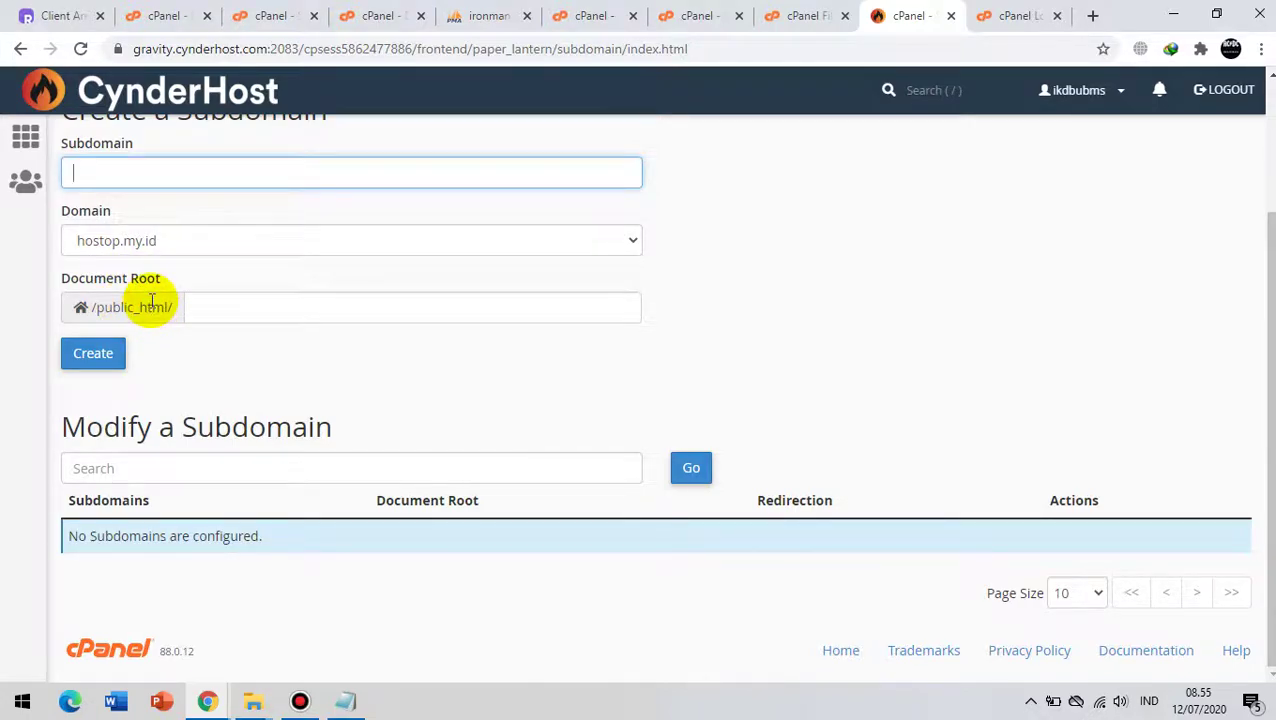
Step: Return to the ratikwara.my.id subdomain list and locate the alit.ratikwara.my.id entry
click(160, 13)
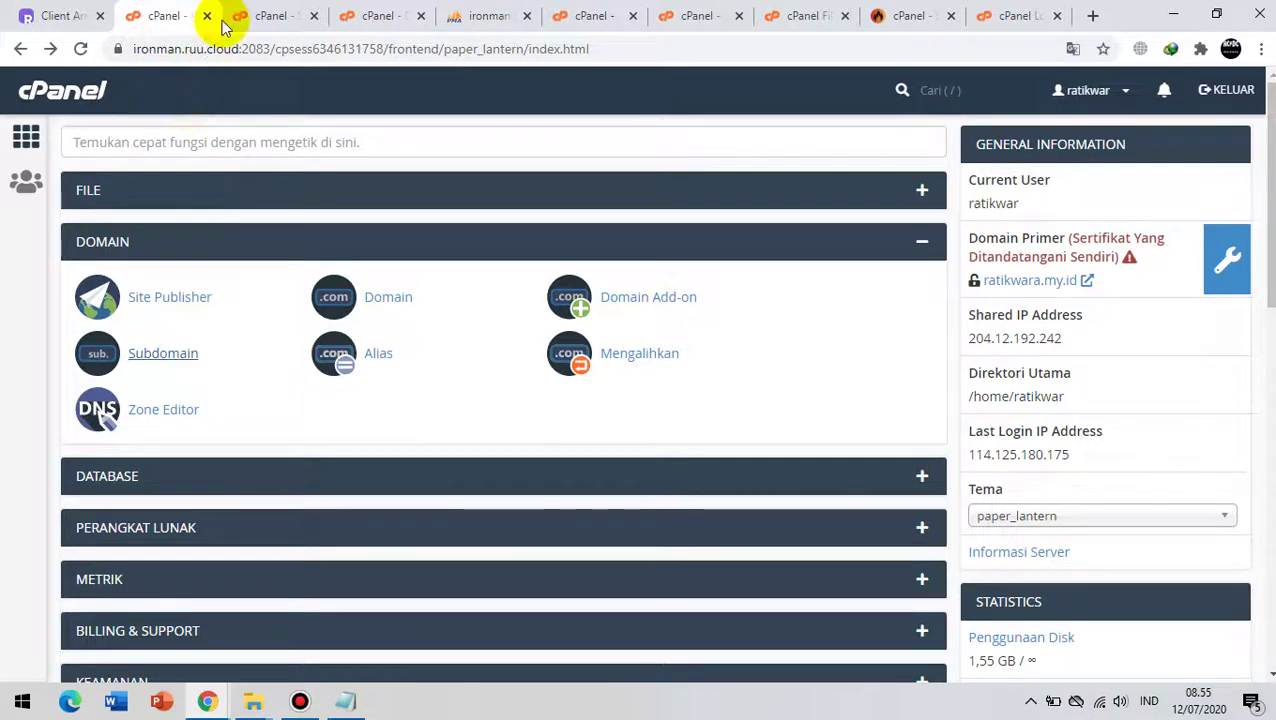
click(265, 8)
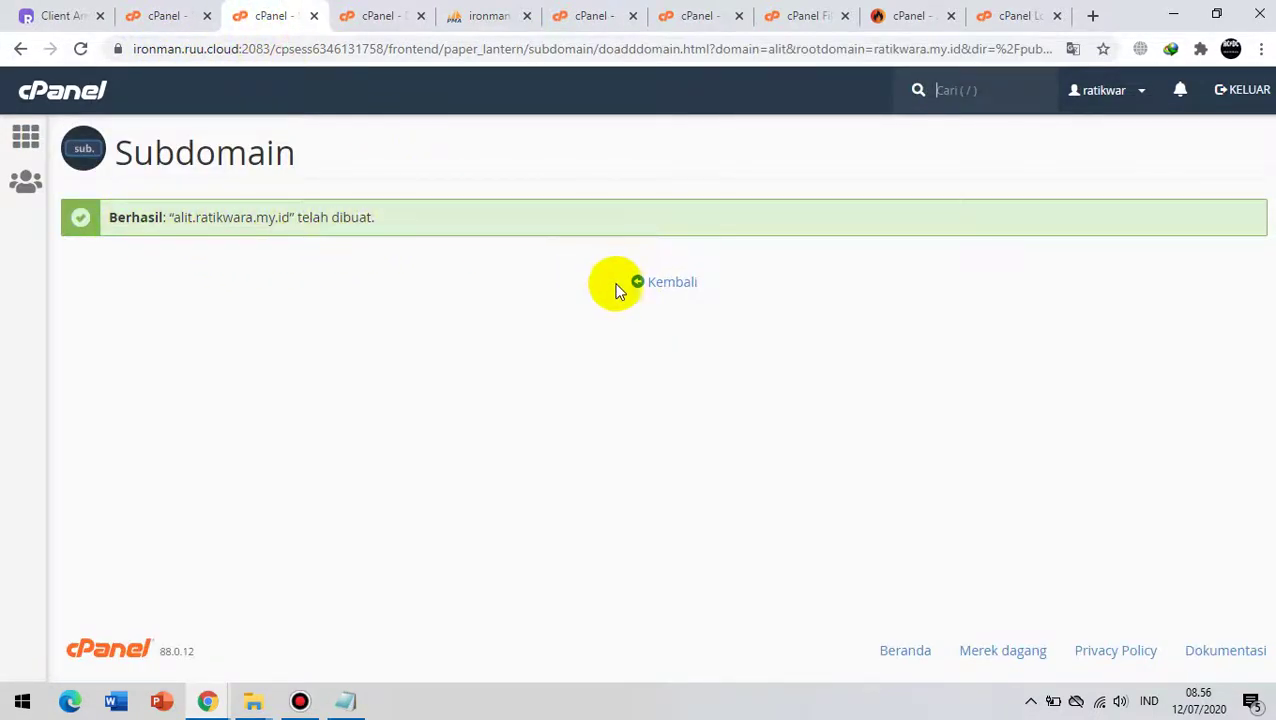
click(656, 282)
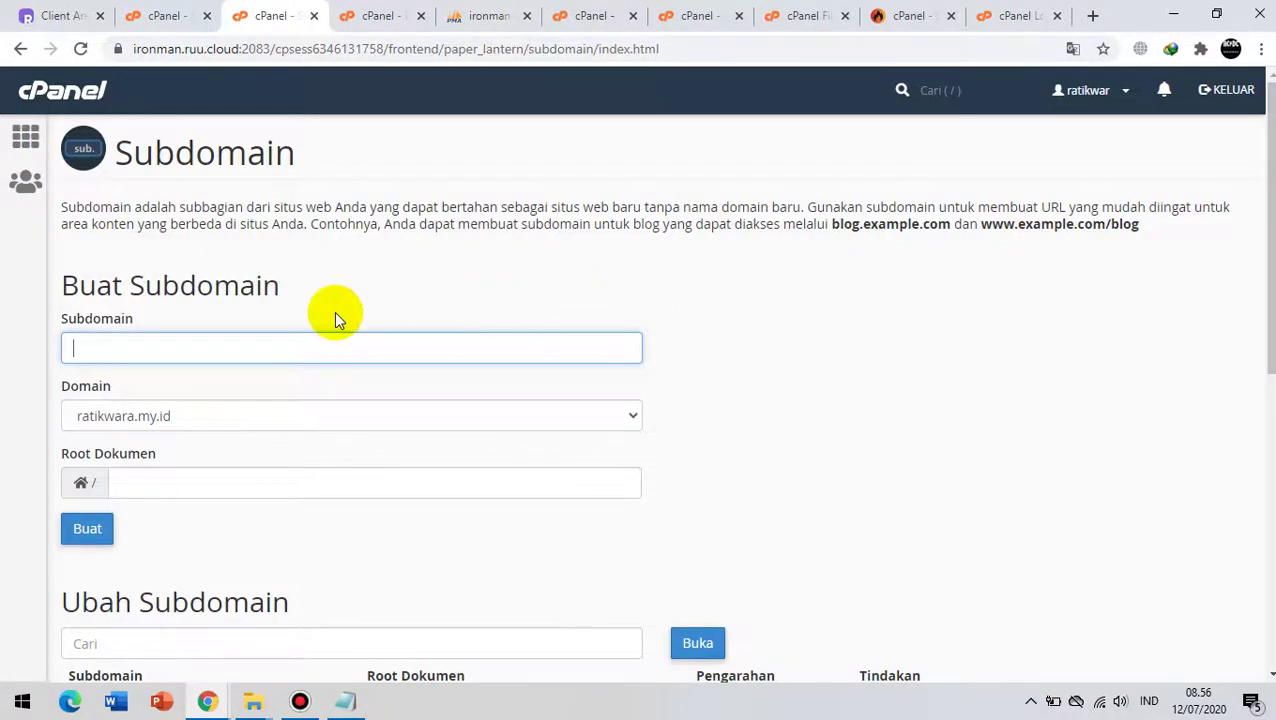
scroll(330, 315, down, 3)
scroll(305, 257, down, 3)
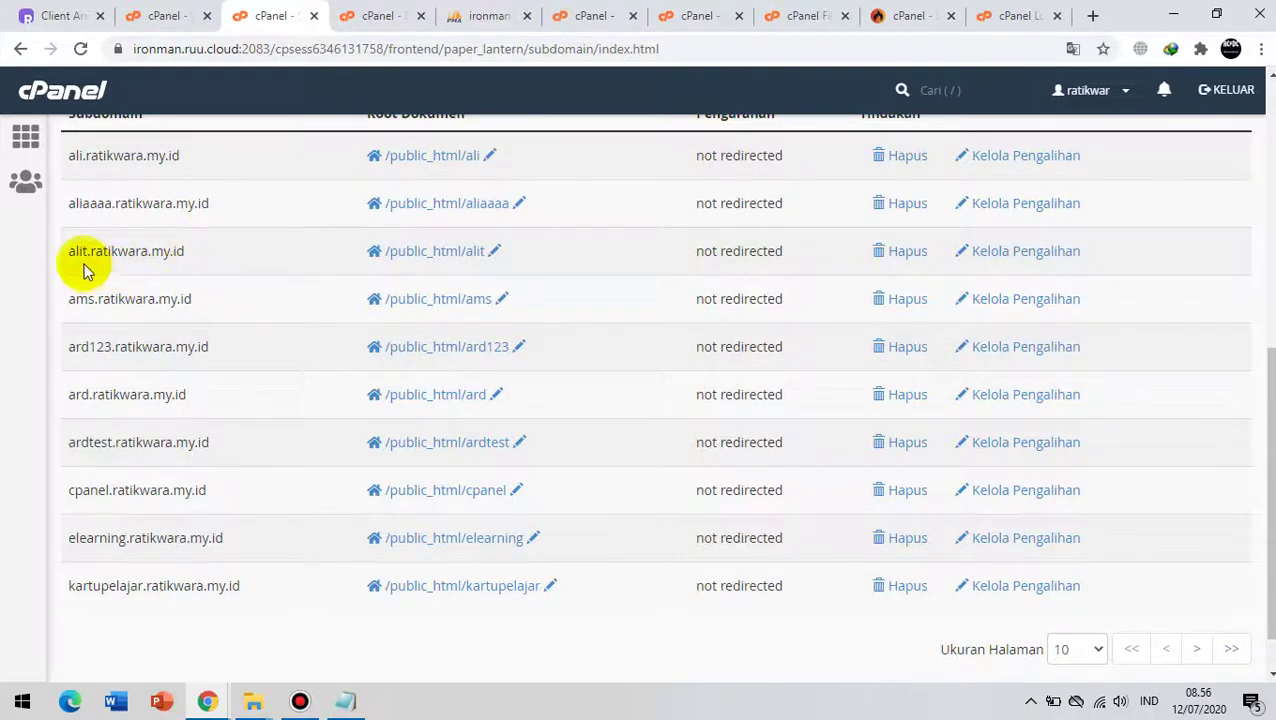
drag(70, 255, 87, 270)
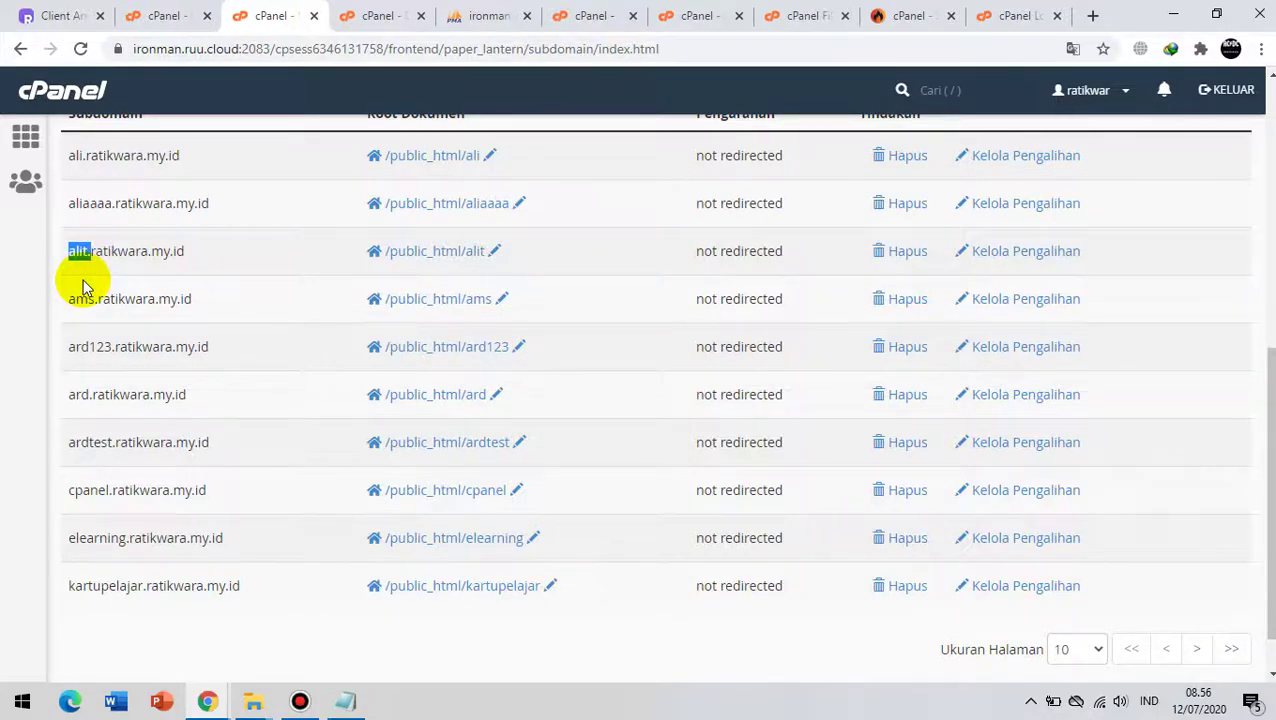
click(28, 247)
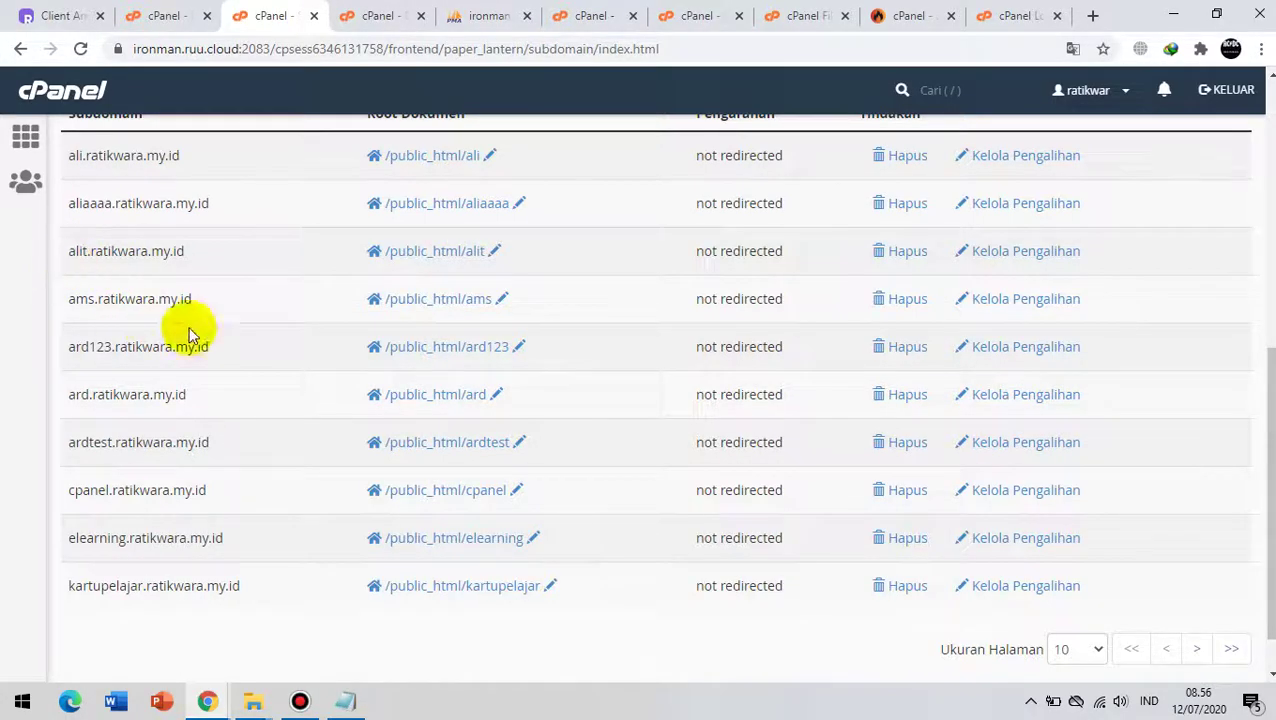
Step: Switch to the File Manager and expand the public_html folder to locate the alit subdomain folder
click(790, 8)
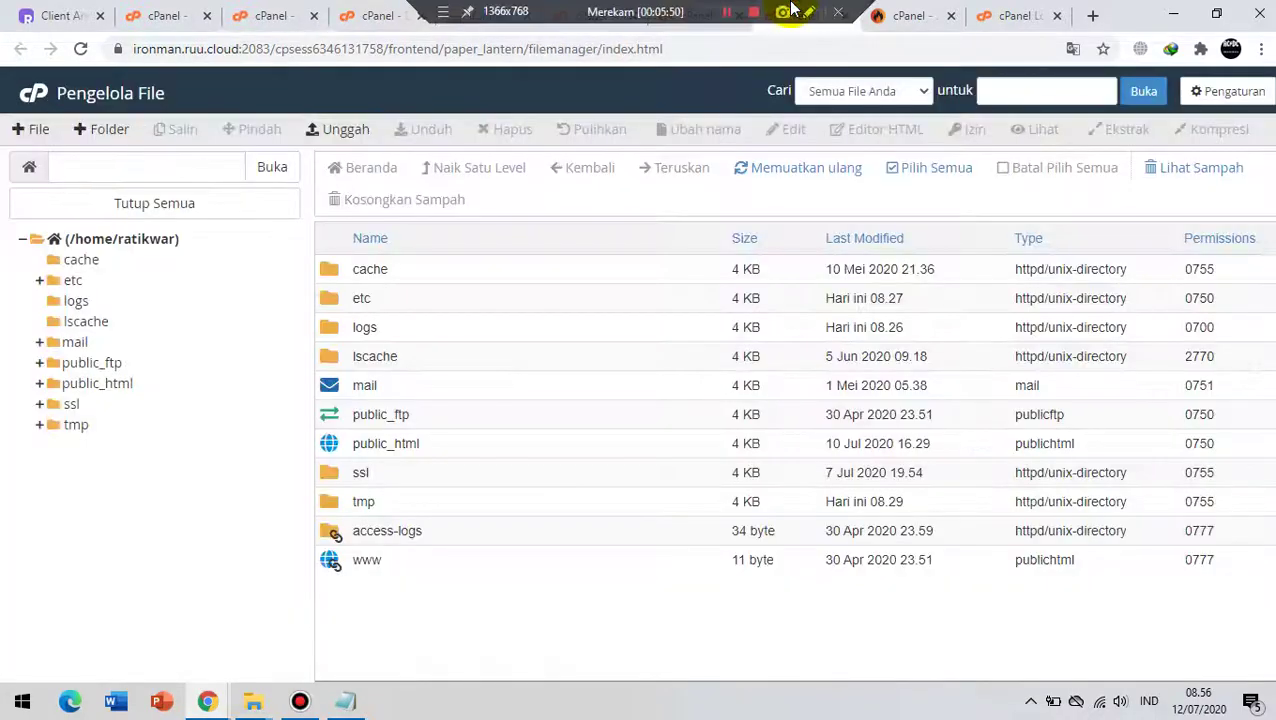
click(39, 385)
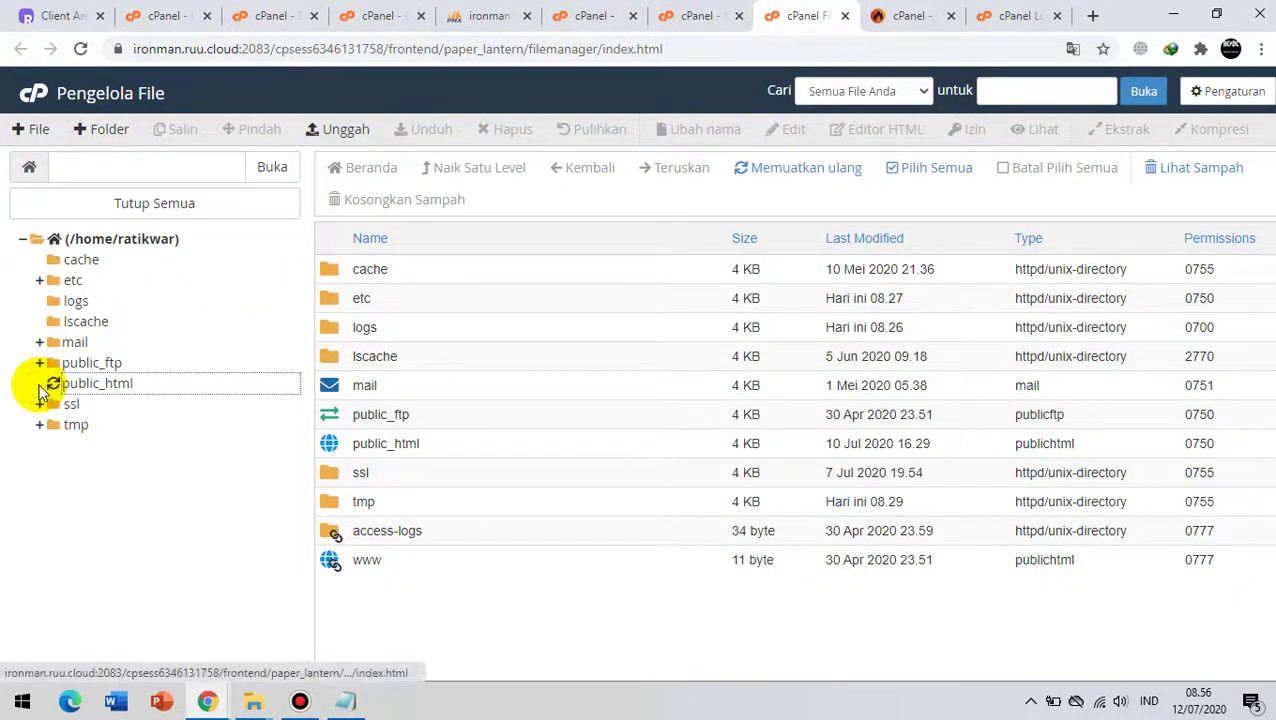
scroll(97, 418, down, 1)
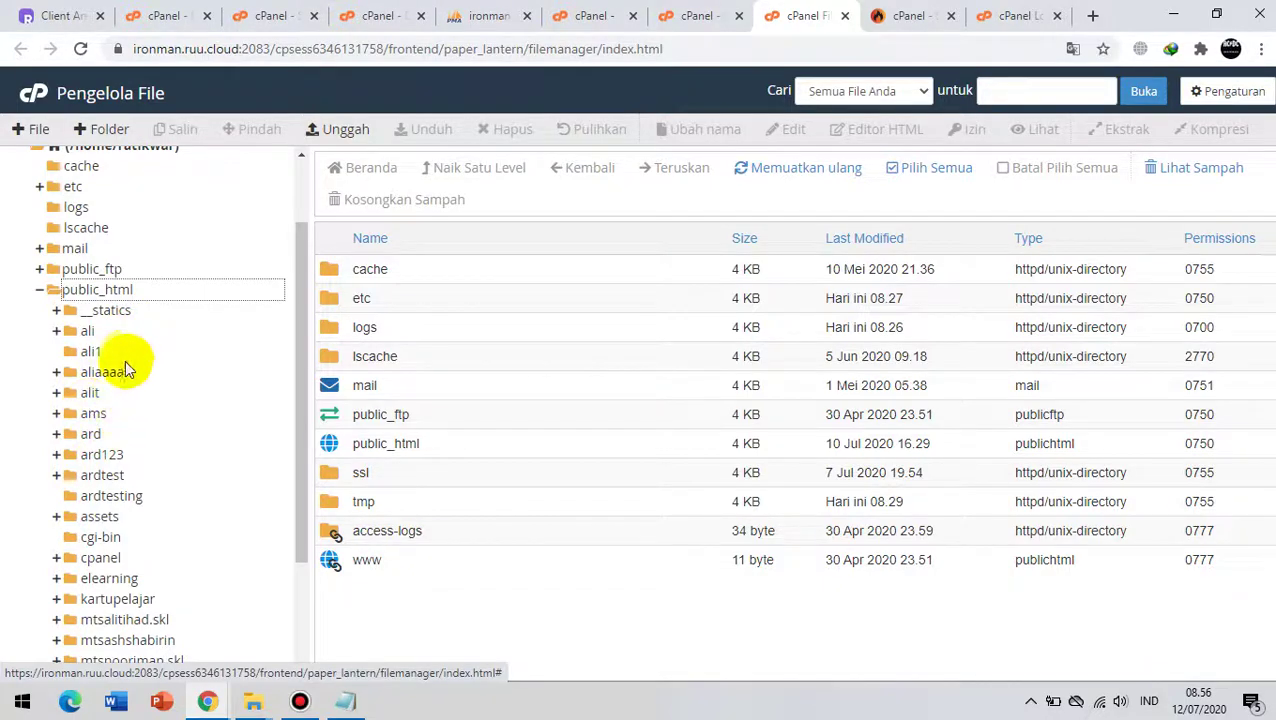
scroll(127, 350, down, 2)
scroll(127, 352, up, 1)
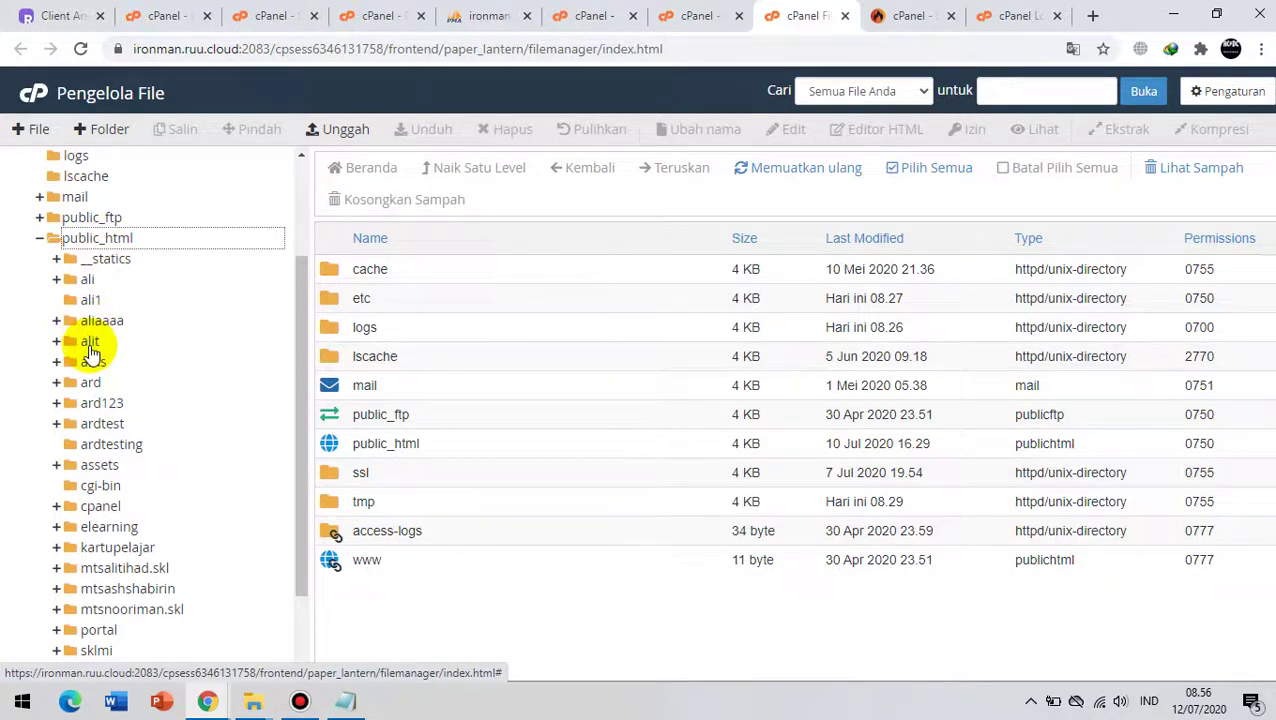
Step: Return to the Subdomain page and switch to Notepad to check the second topic, mySQL, in the list
click(185, 17)
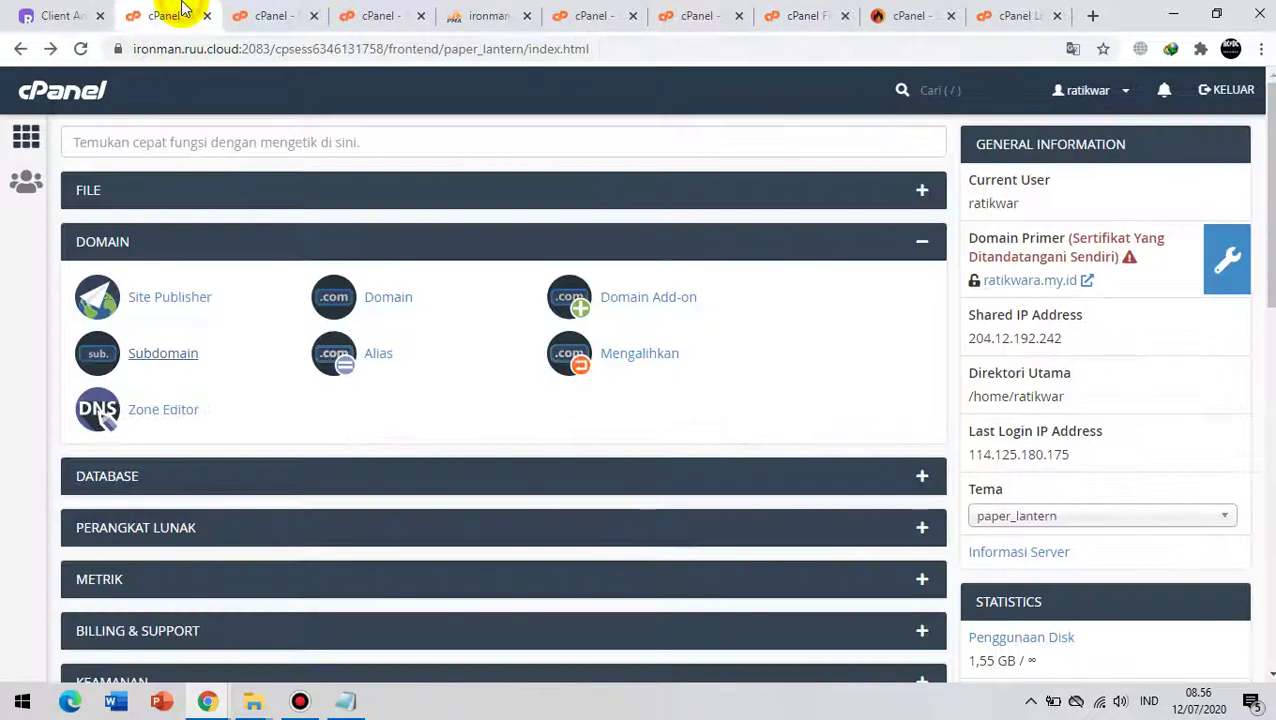
click(267, 28)
scroll(272, 220, up, 4)
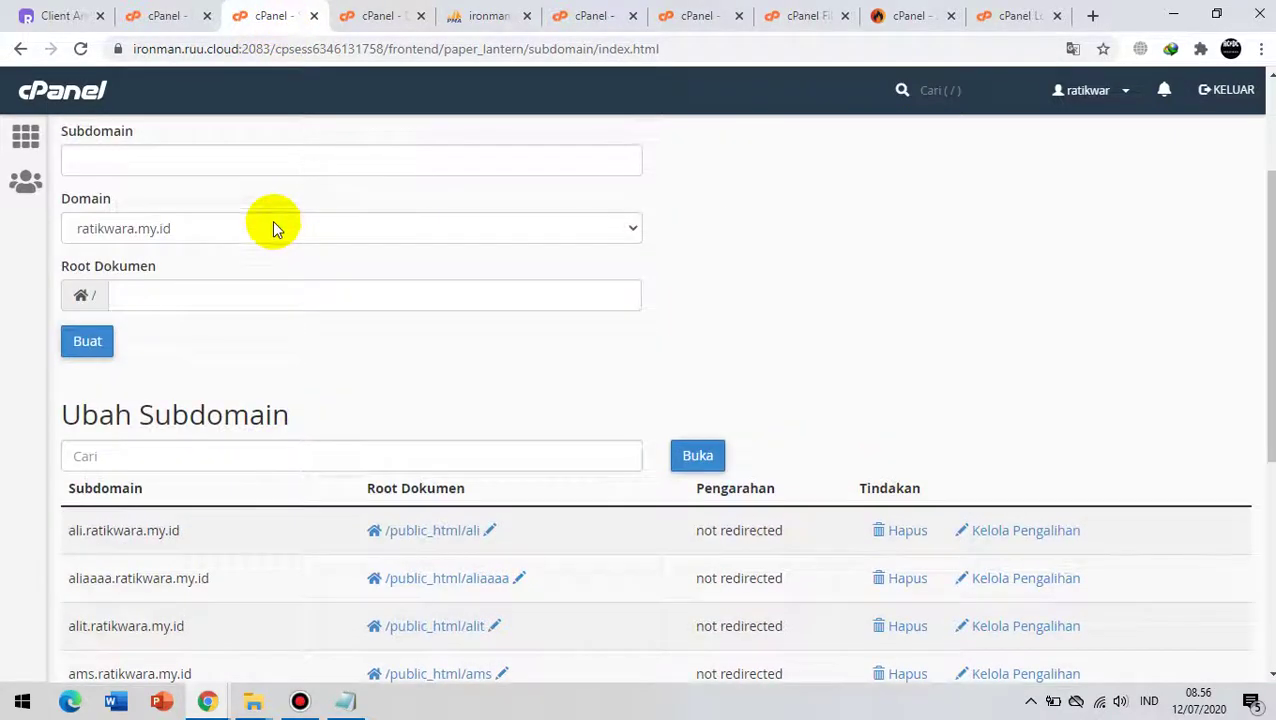
scroll(265, 228, up, 2)
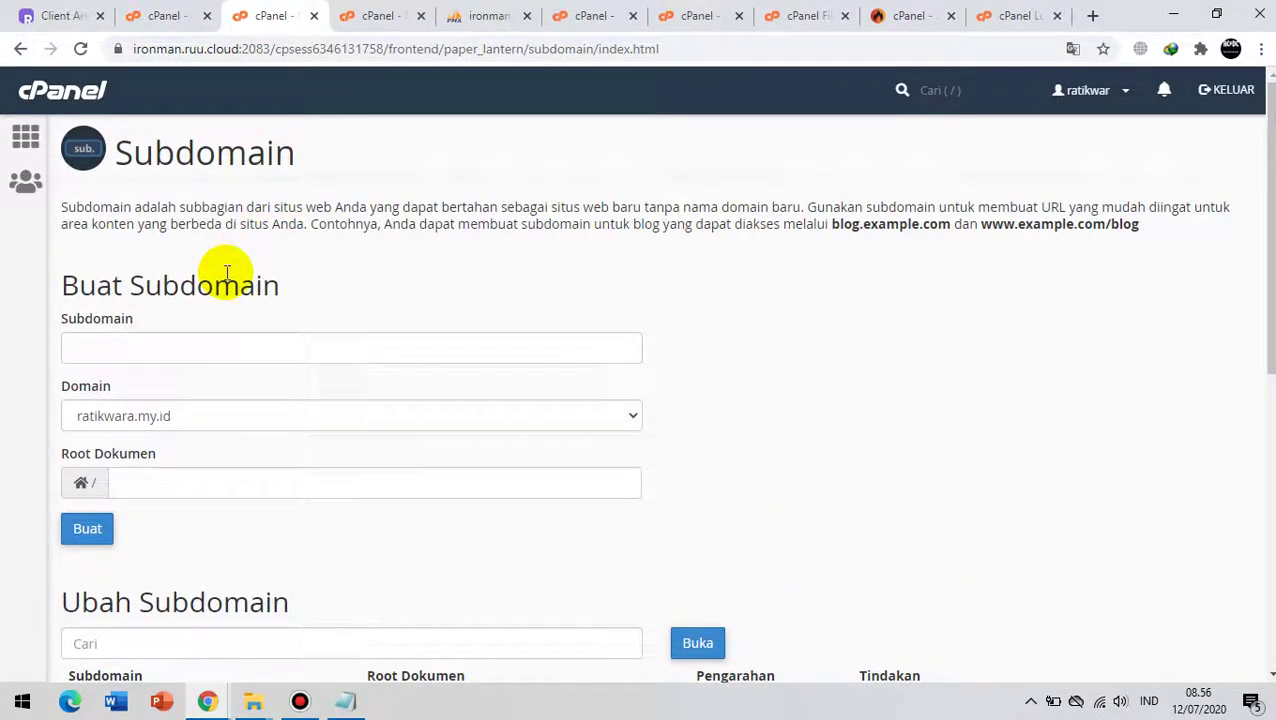
click(342, 702)
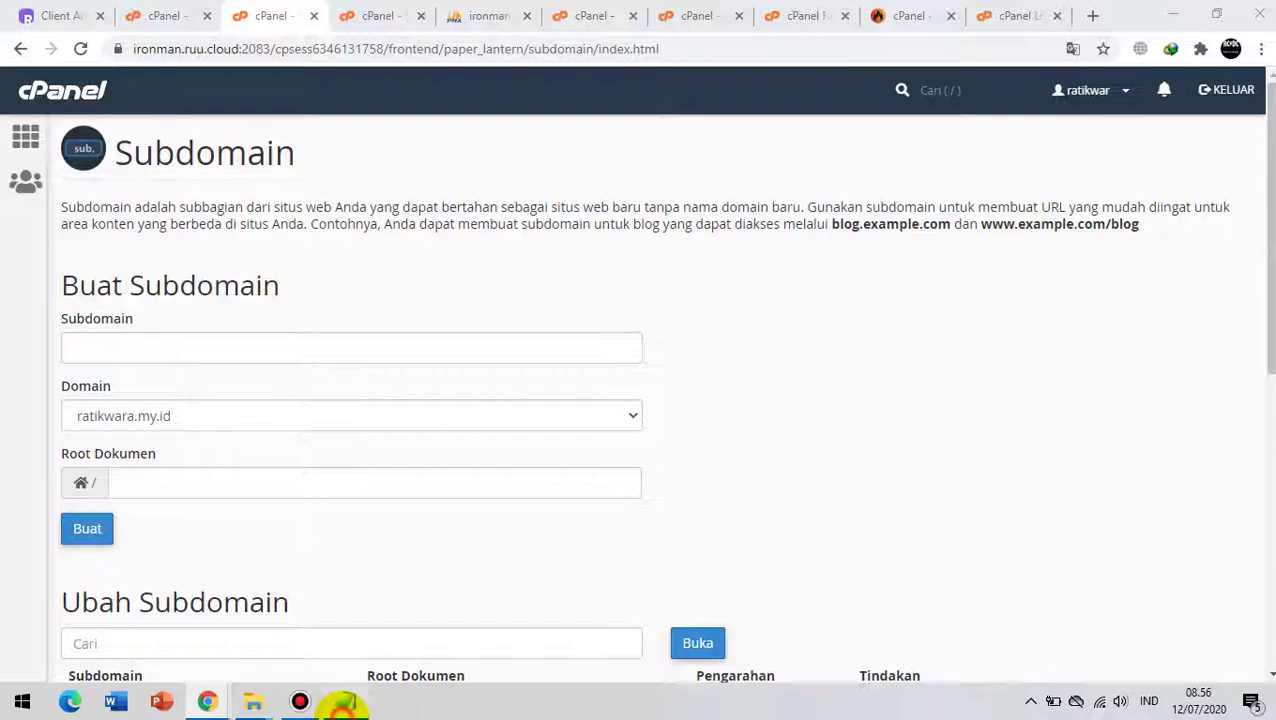
drag(454, 105, 620, 88)
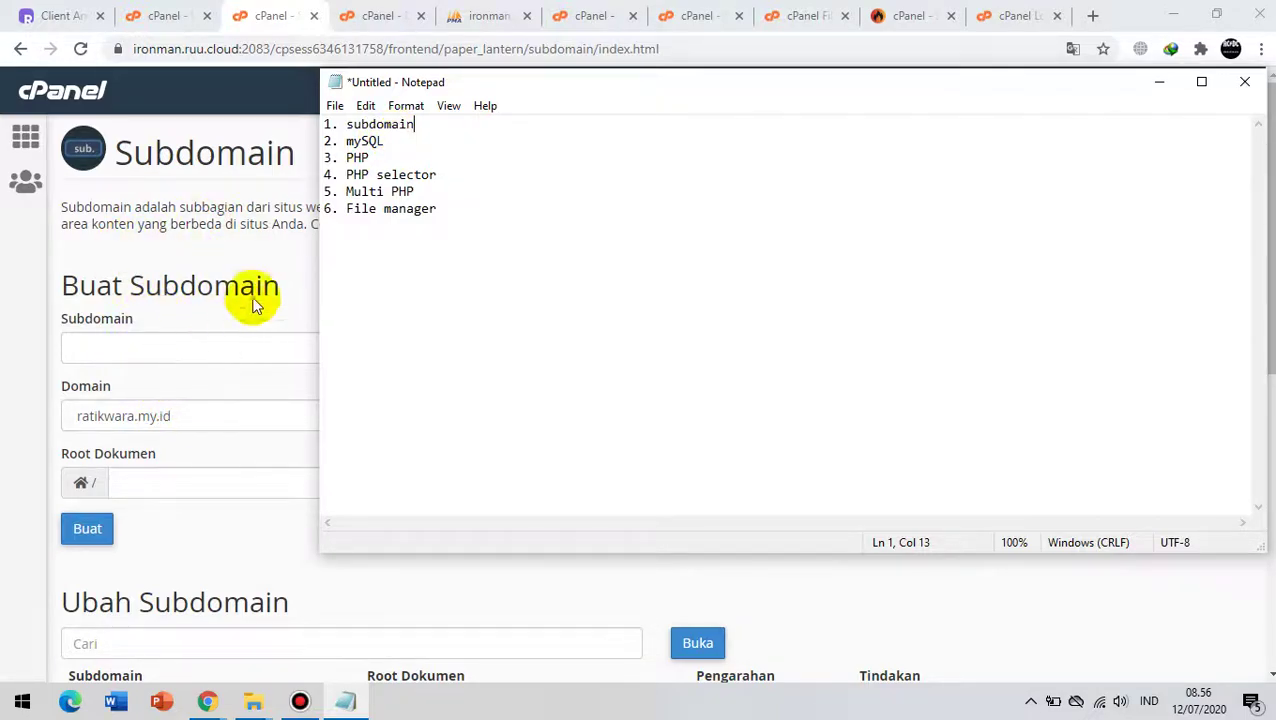
click(393, 141)
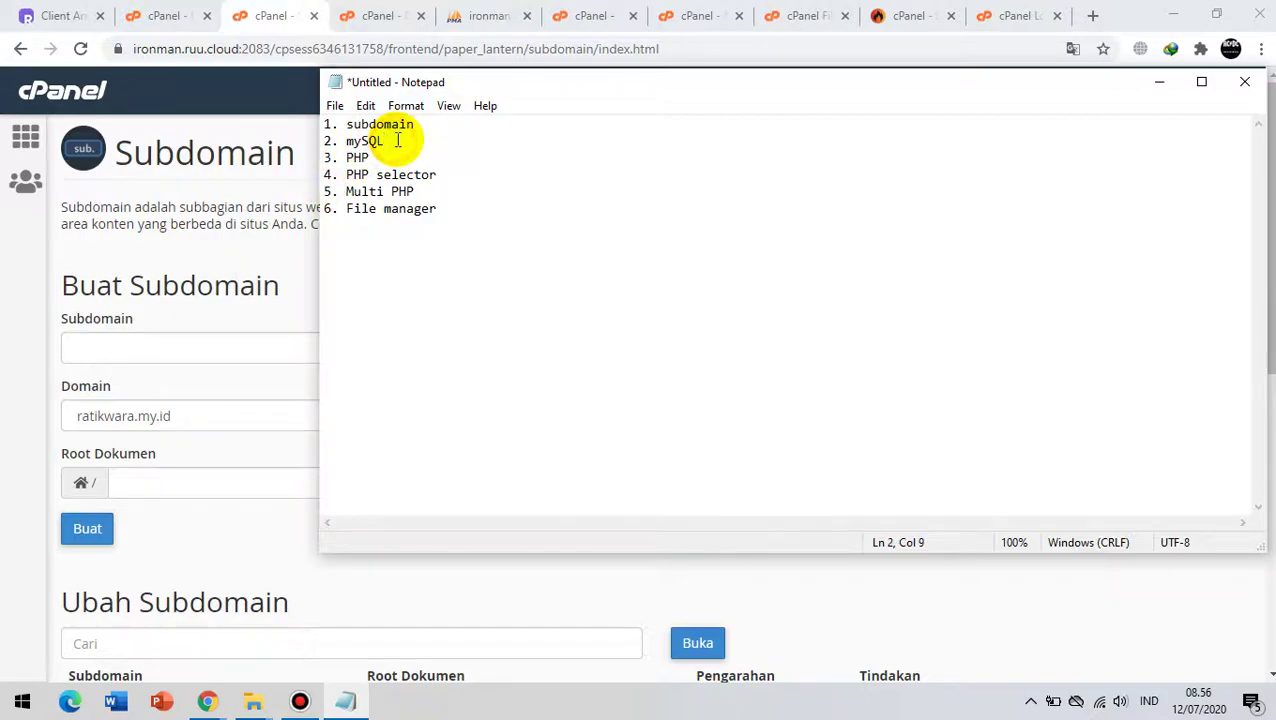
Step: Collapse the Domain section on the cPanel home page, expand Database, and bring up the Database MySQL page's new-database form
click(168, 15)
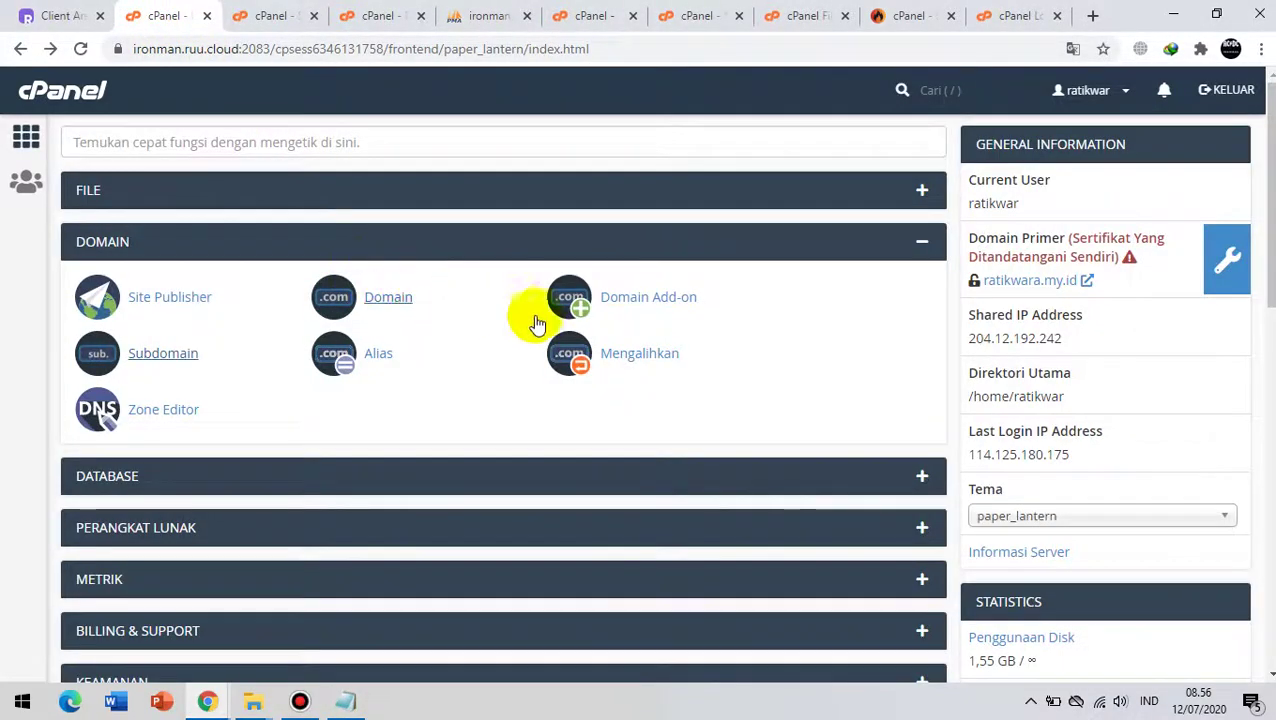
click(919, 242)
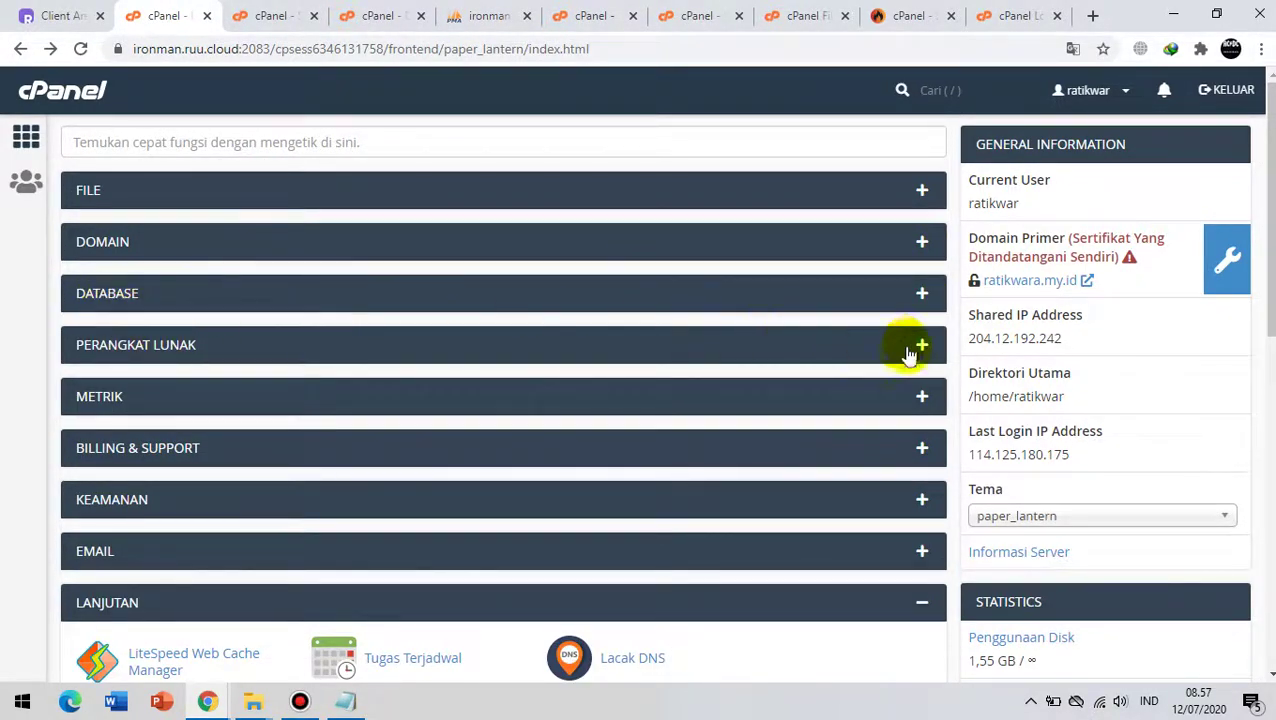
click(922, 294)
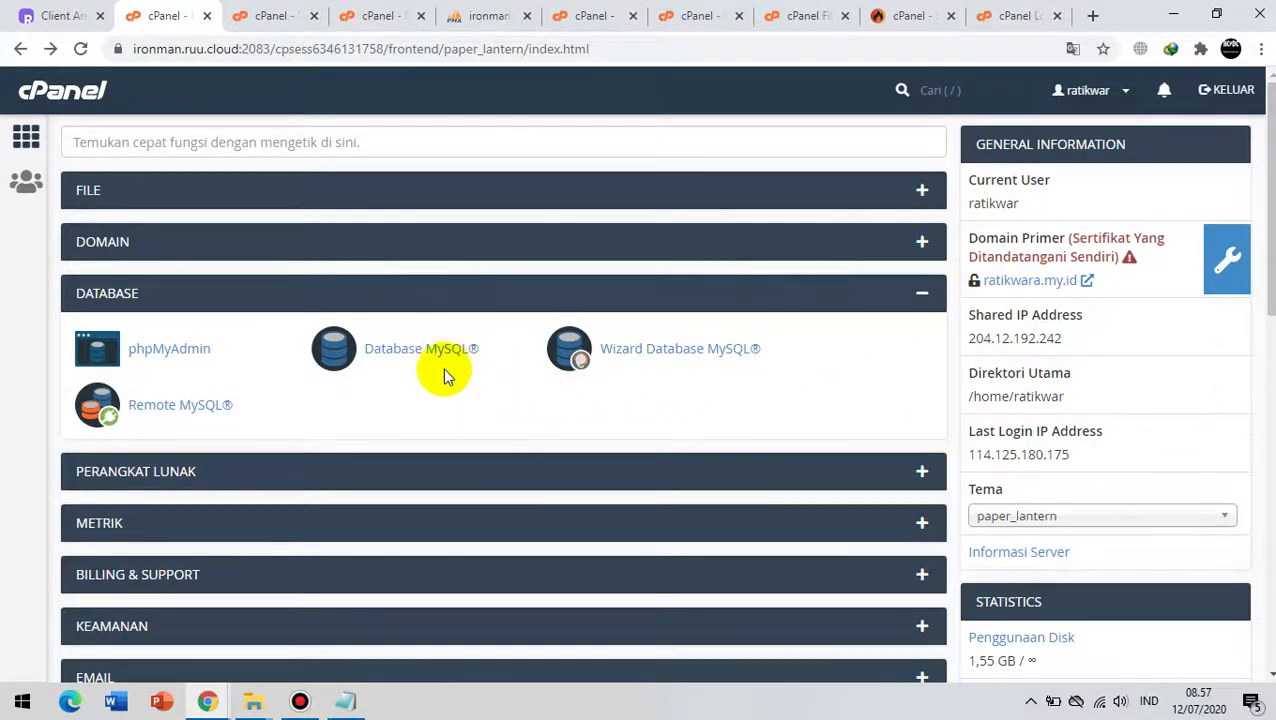
click(279, 14)
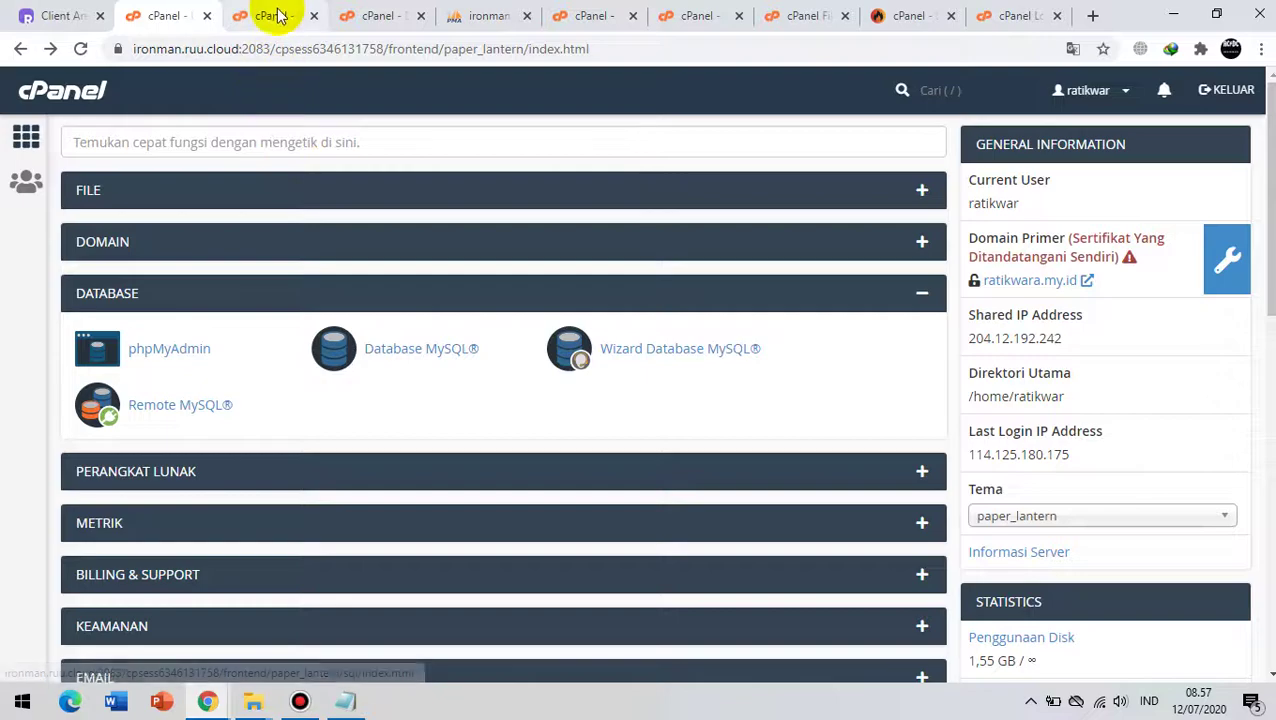
click(360, 14)
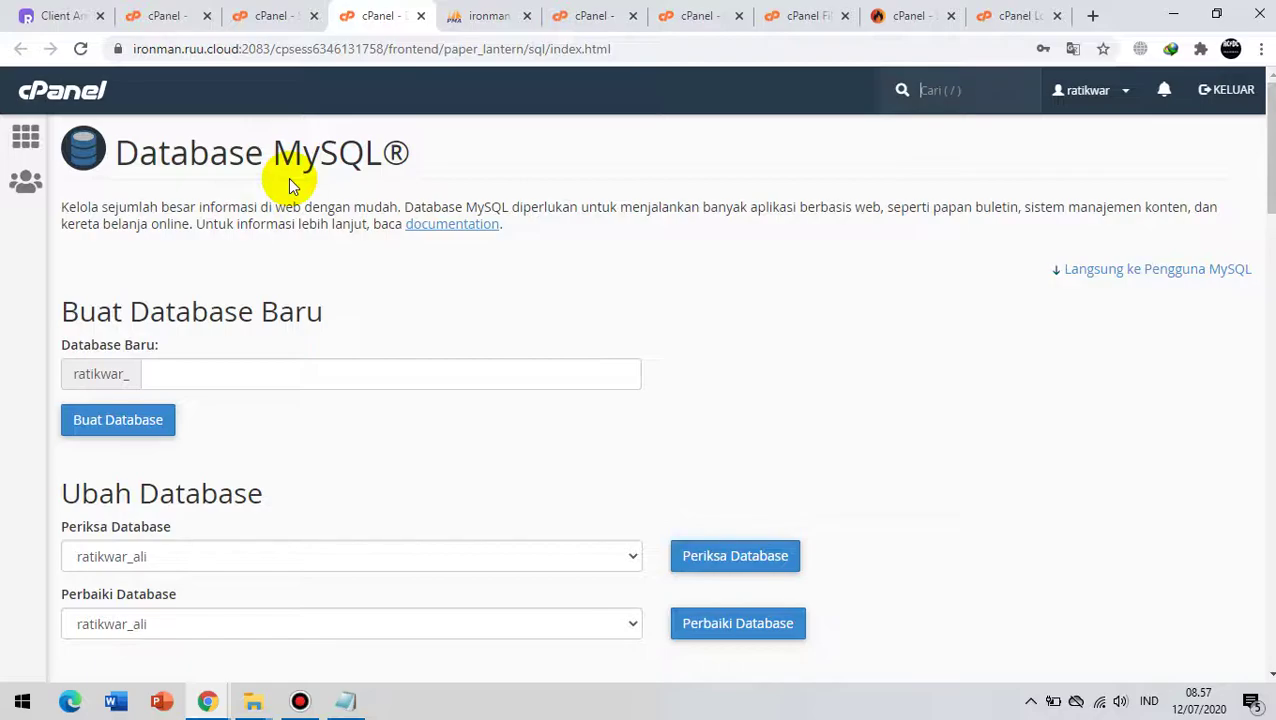
scroll(289, 183, down, 1)
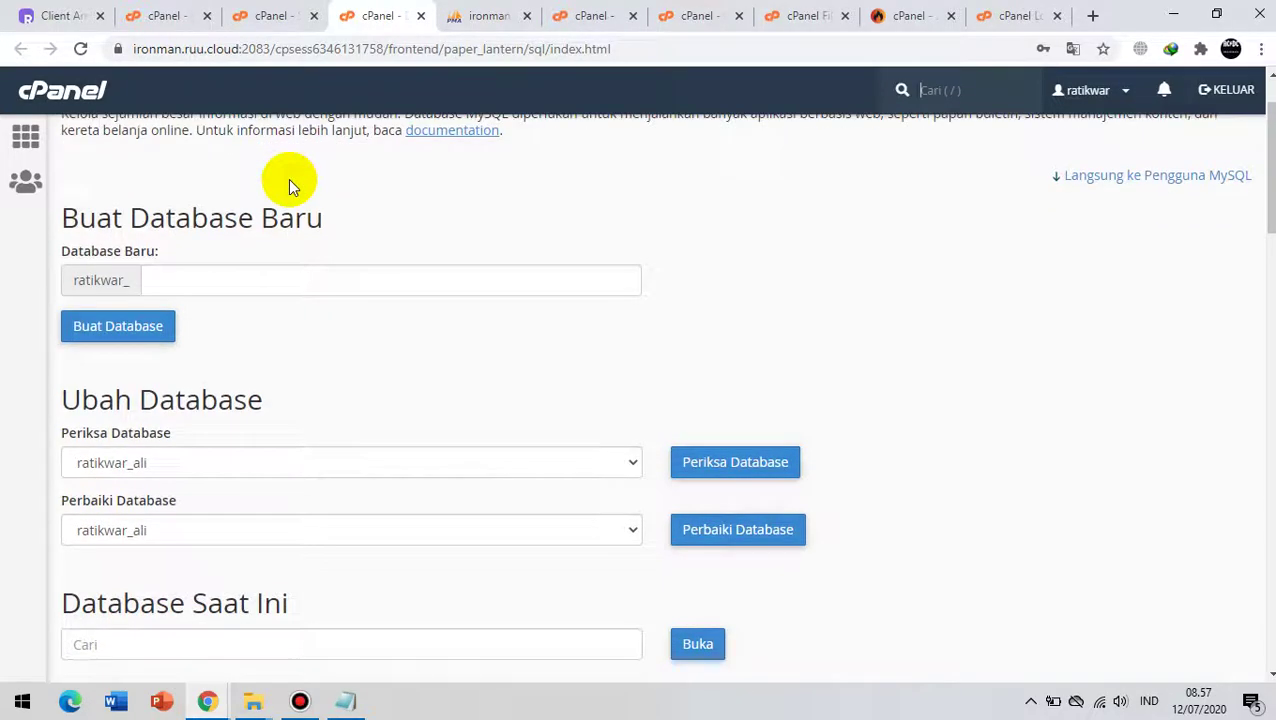
Step: Try to create a new MySQL database named ratikwar_ard and return to the Database MySQL page
click(177, 279)
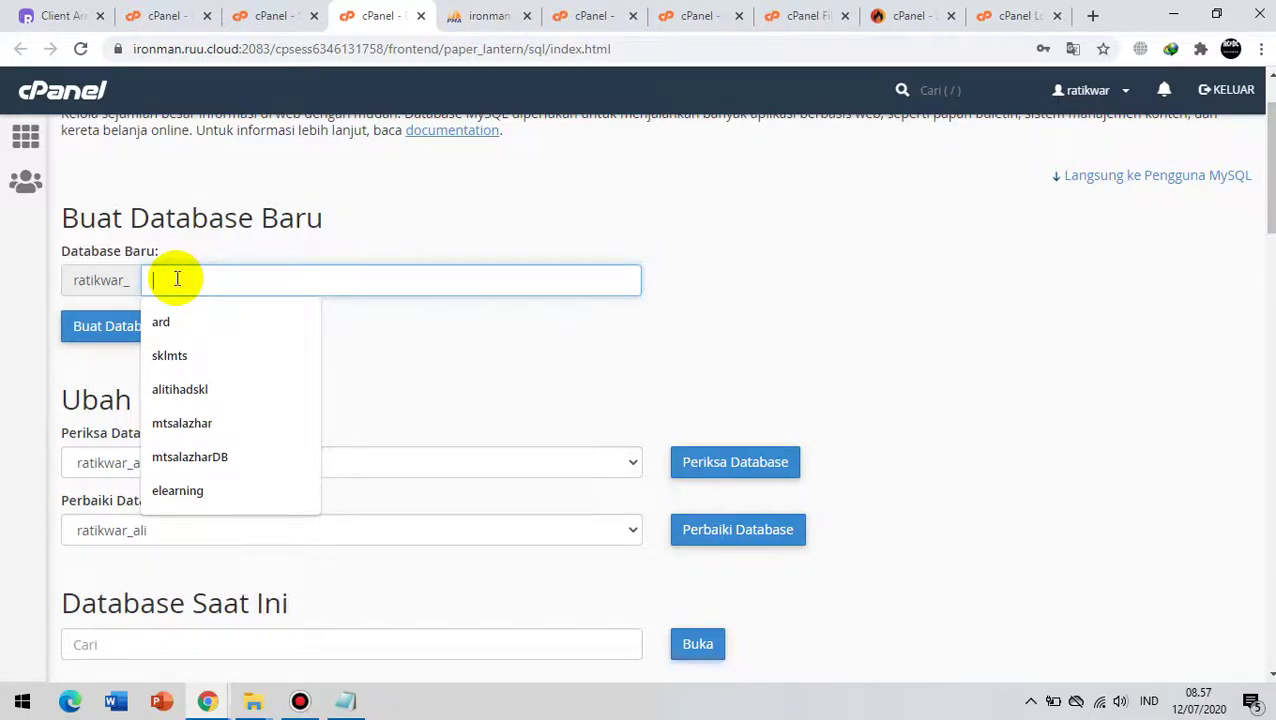
click(160, 321)
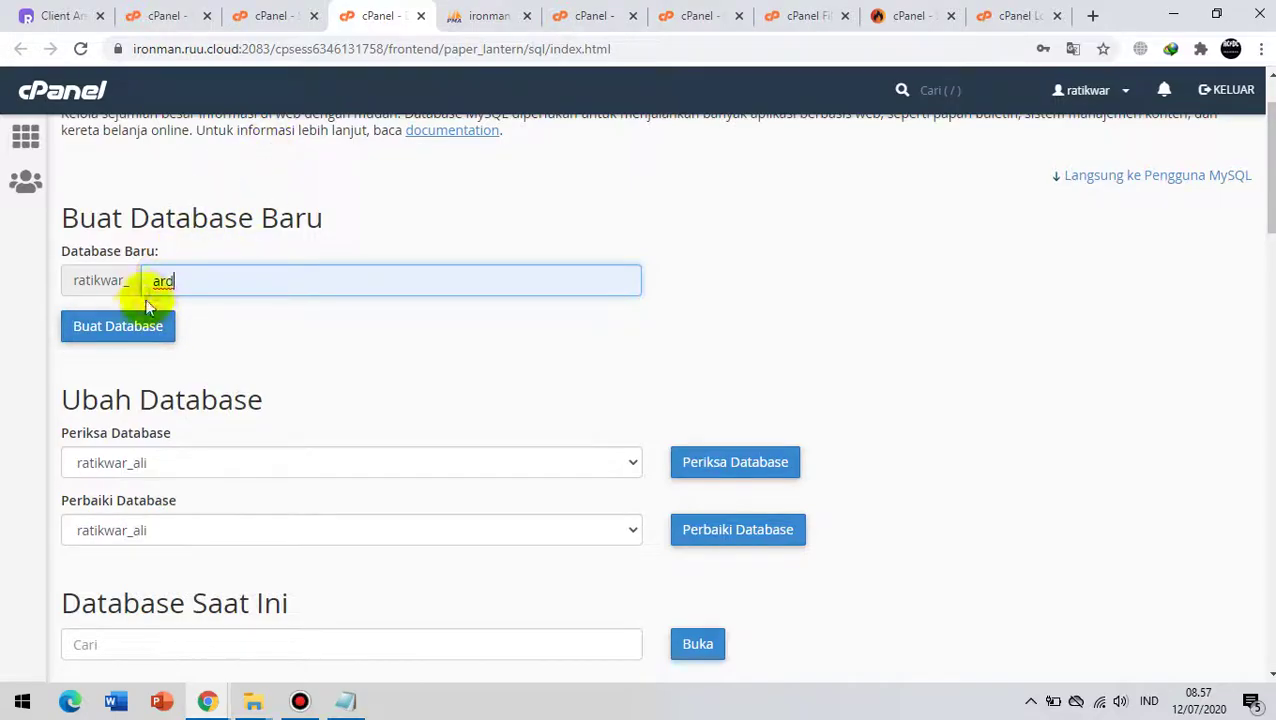
click(117, 336)
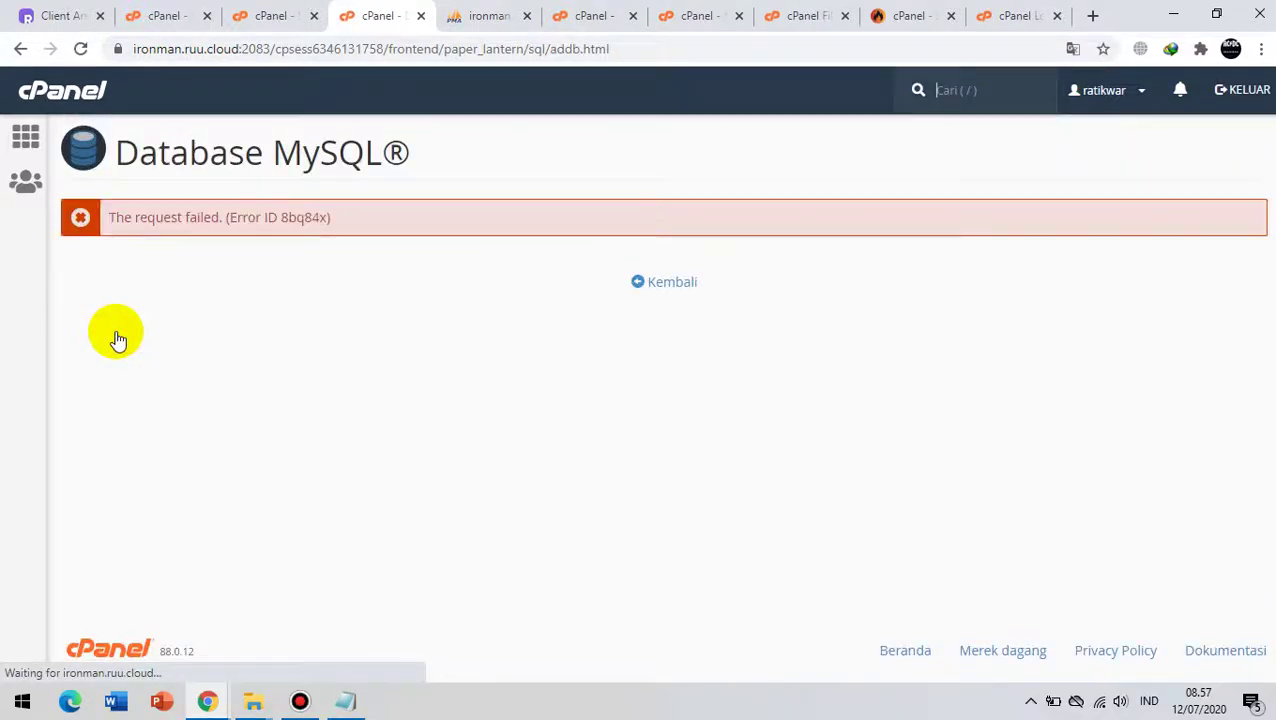
click(689, 292)
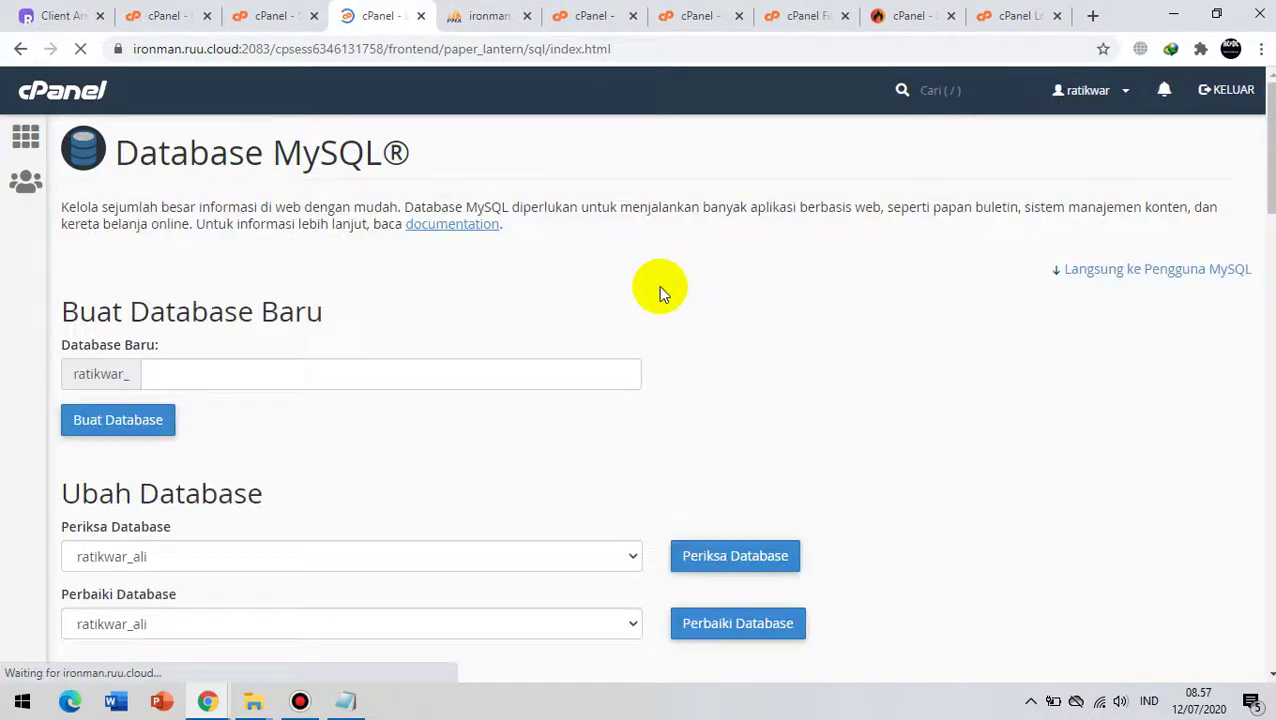
Step: Create a new MySQL database named ratikwar_aaaa and go back to review it in the current databases
click(255, 372)
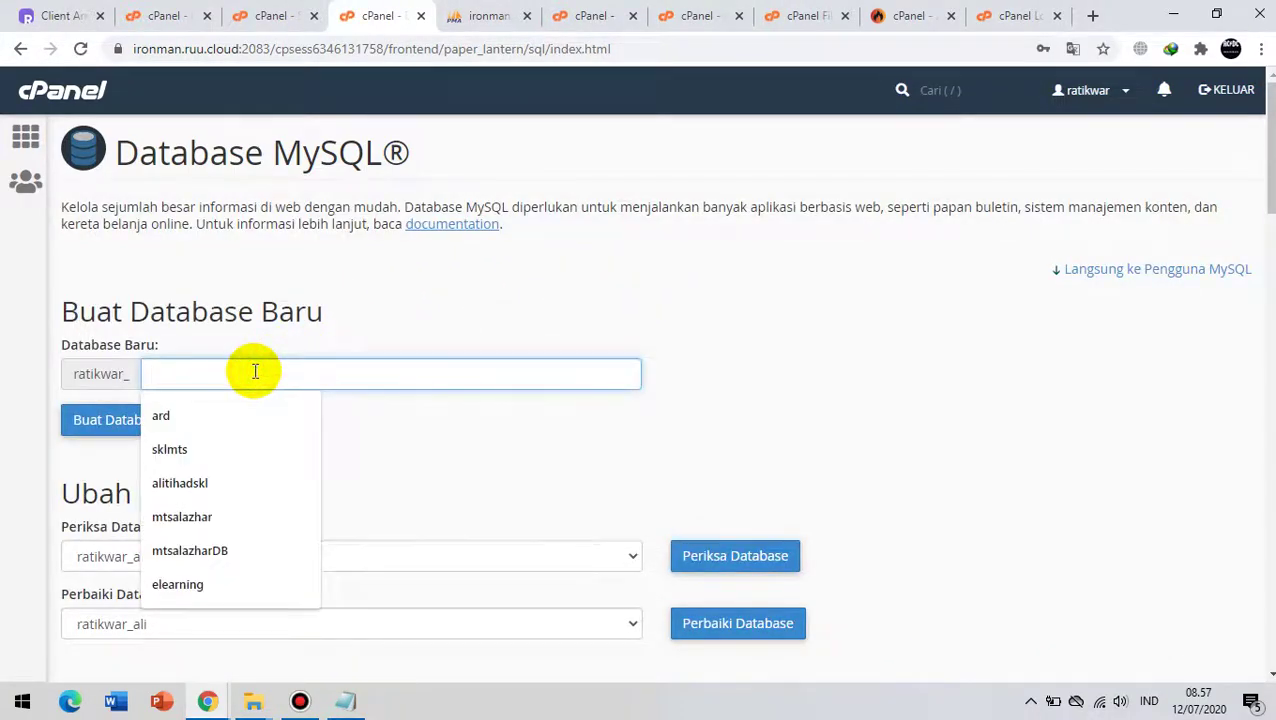
text(aaaa)
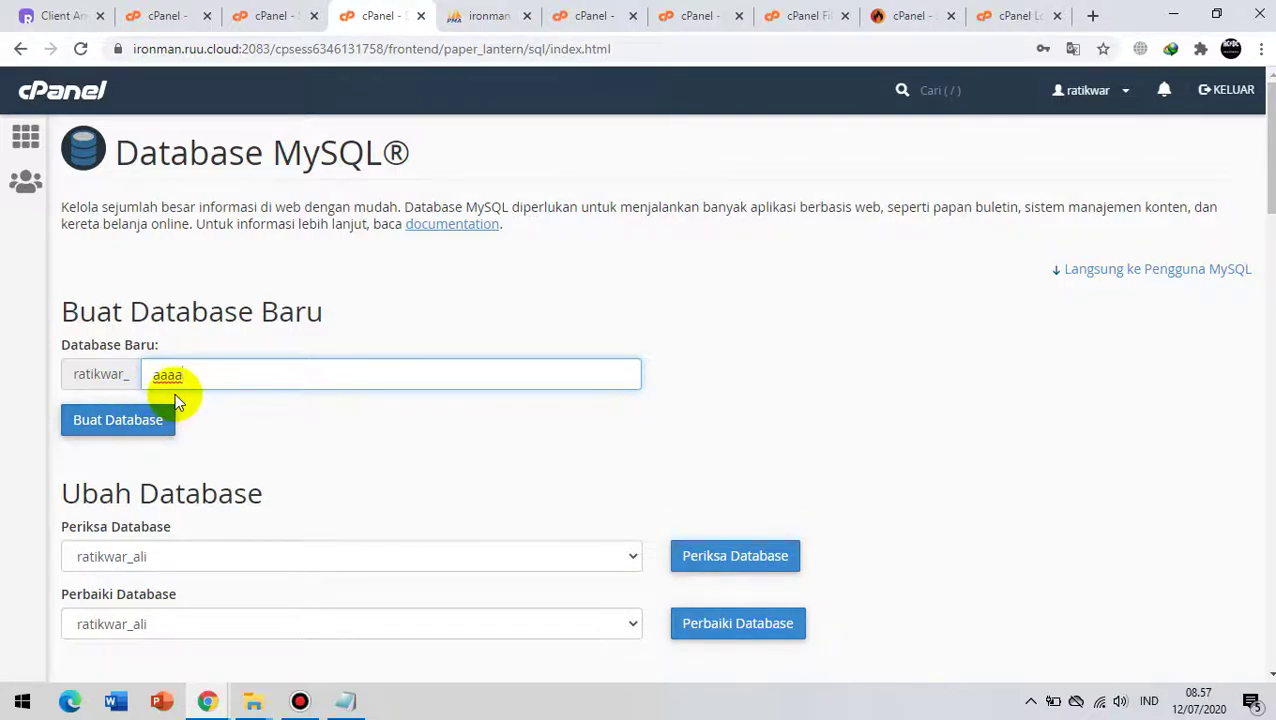
click(143, 425)
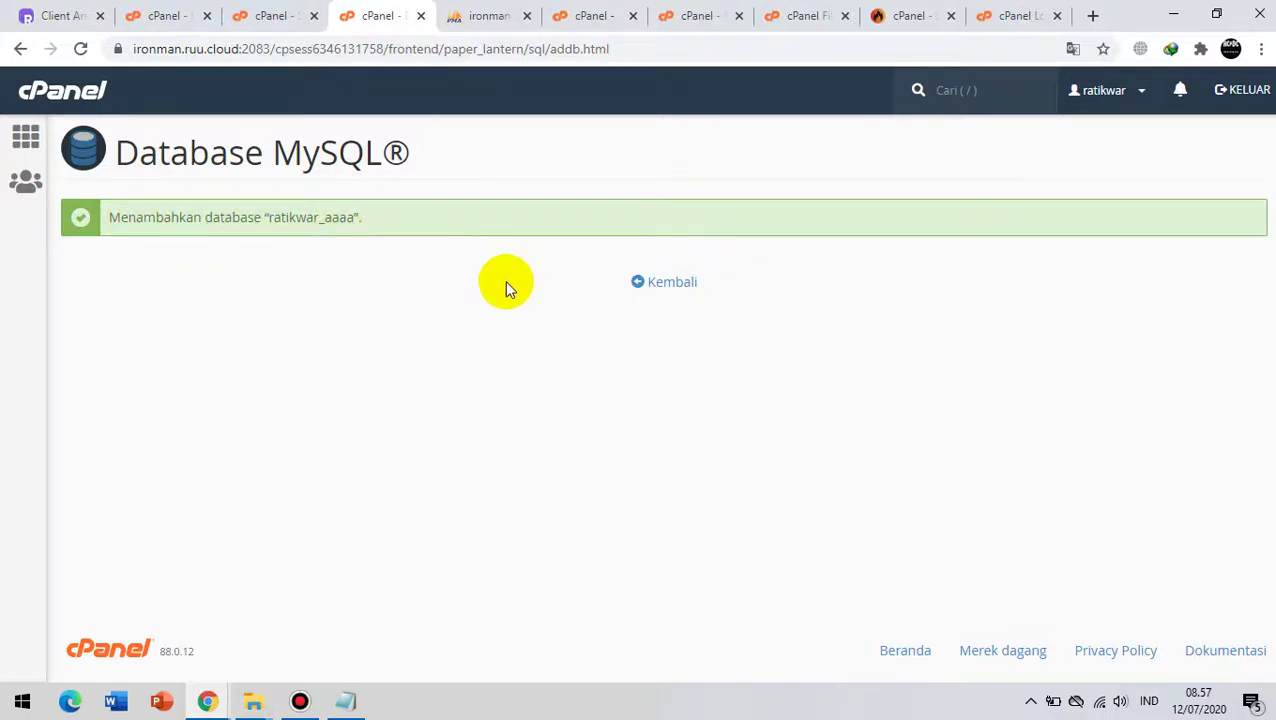
click(662, 295)
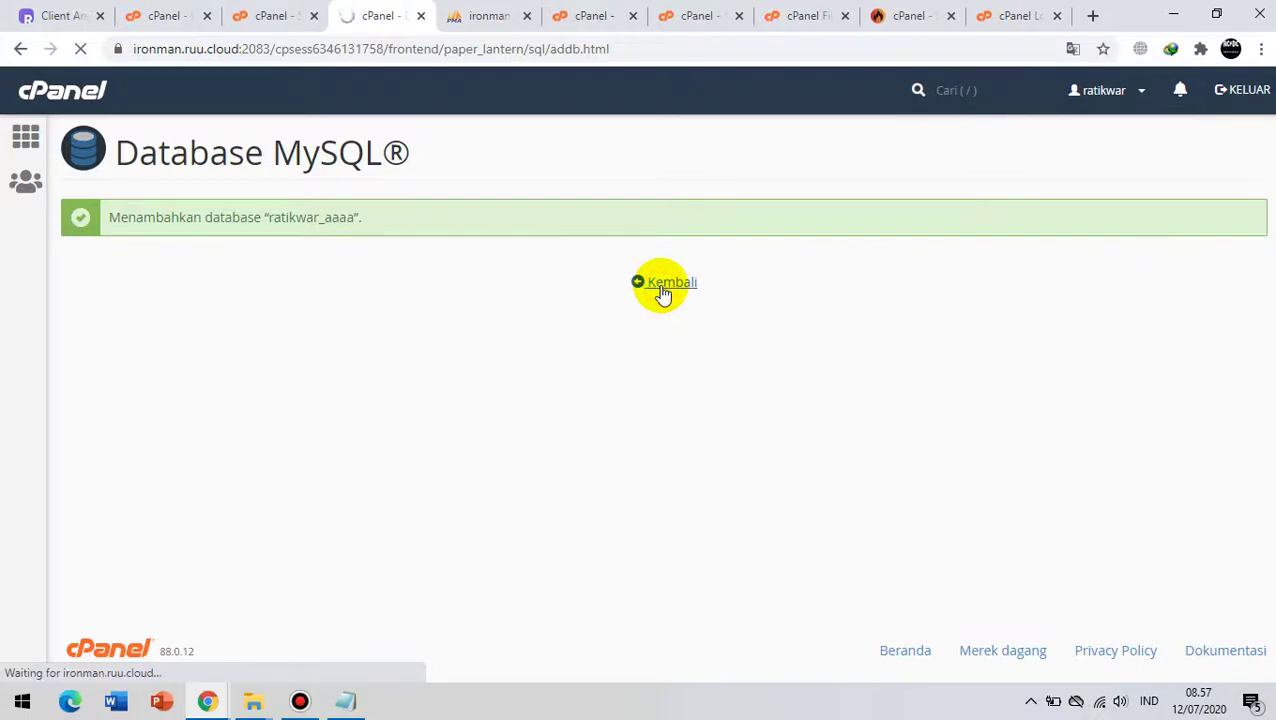
scroll(279, 333, down, 3)
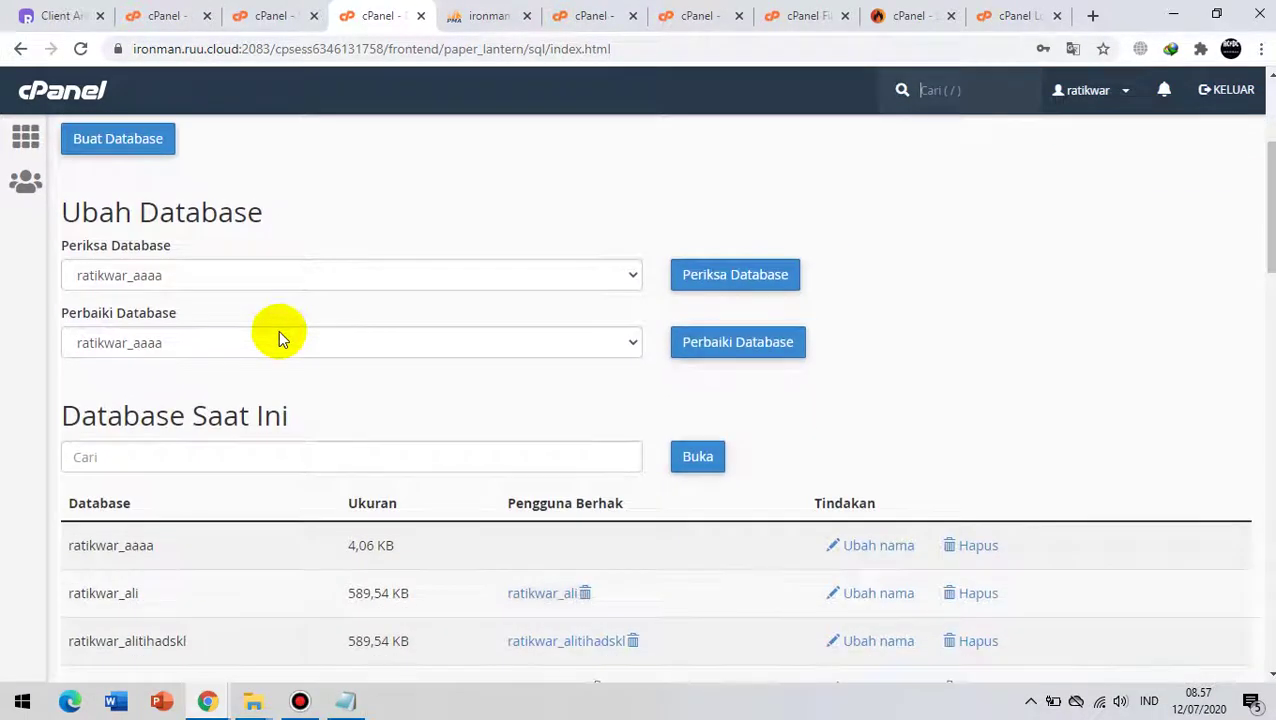
scroll(278, 330, up, 2)
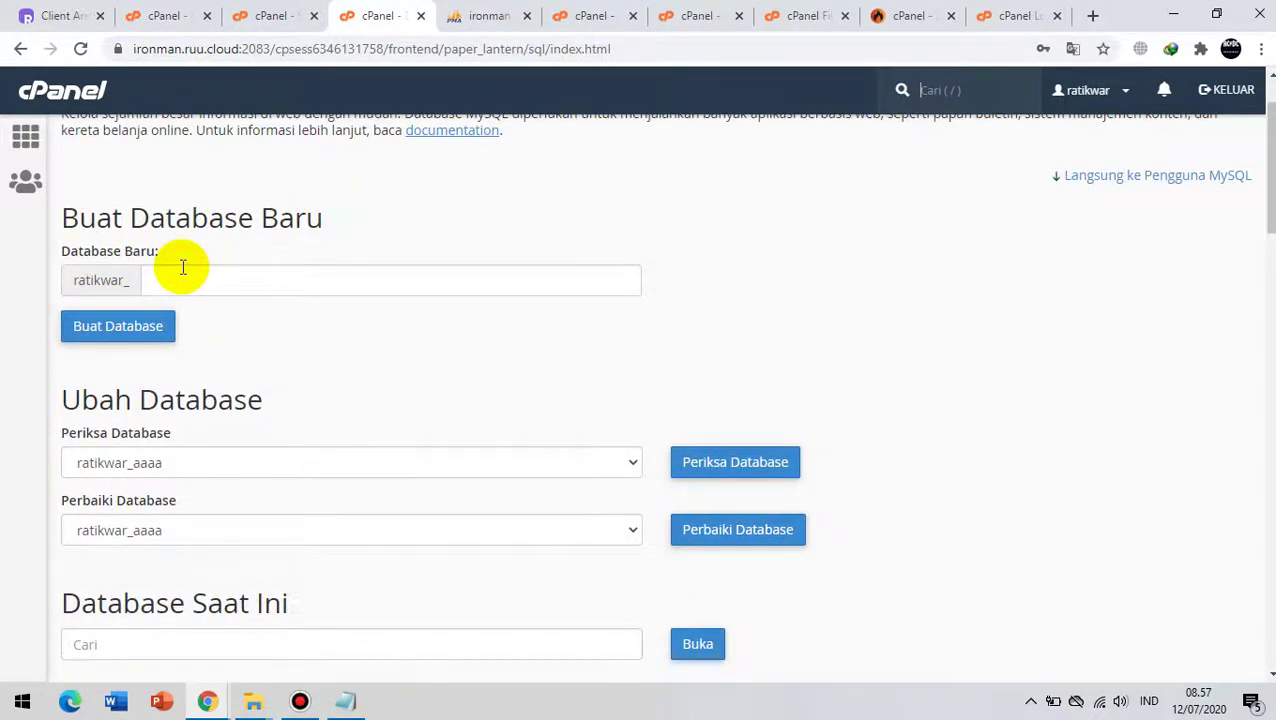
Step: Enter aaaa as the username for a new MySQL user in the Tambah Pengguna Baru form
scroll(182, 267, down, 5)
scroll(180, 265, down, 6)
click(178, 300)
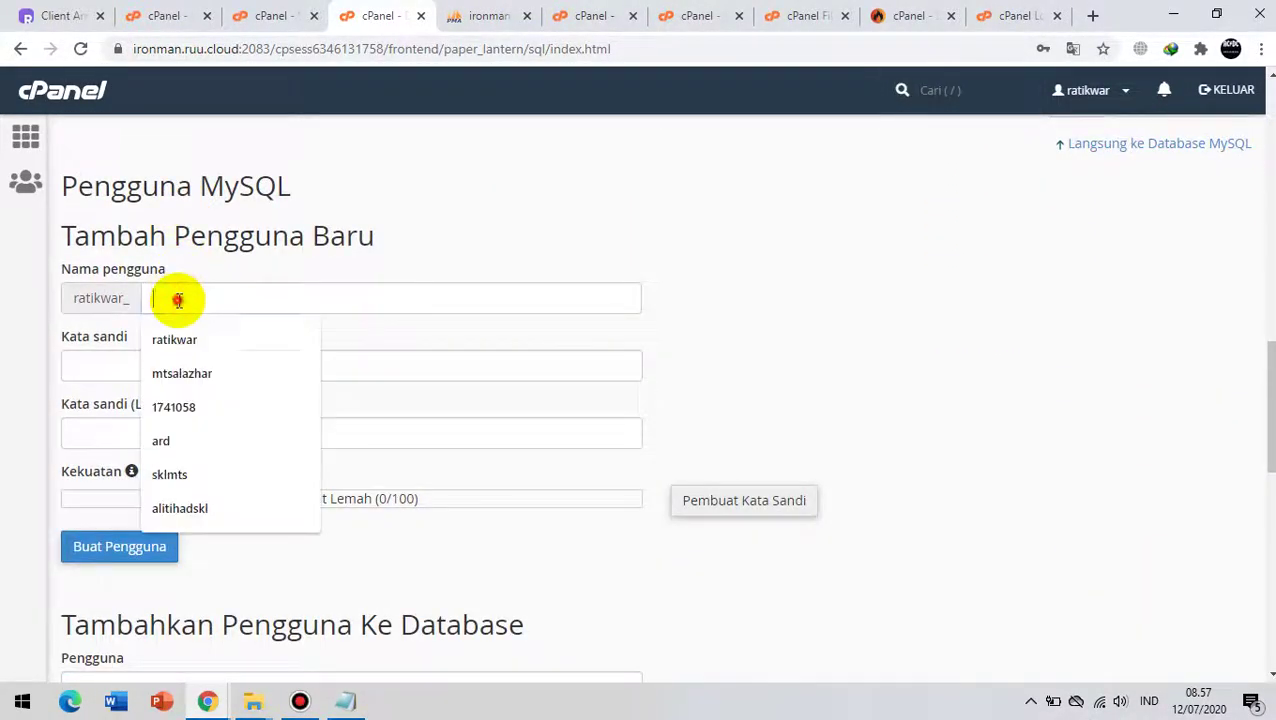
text(aaa)
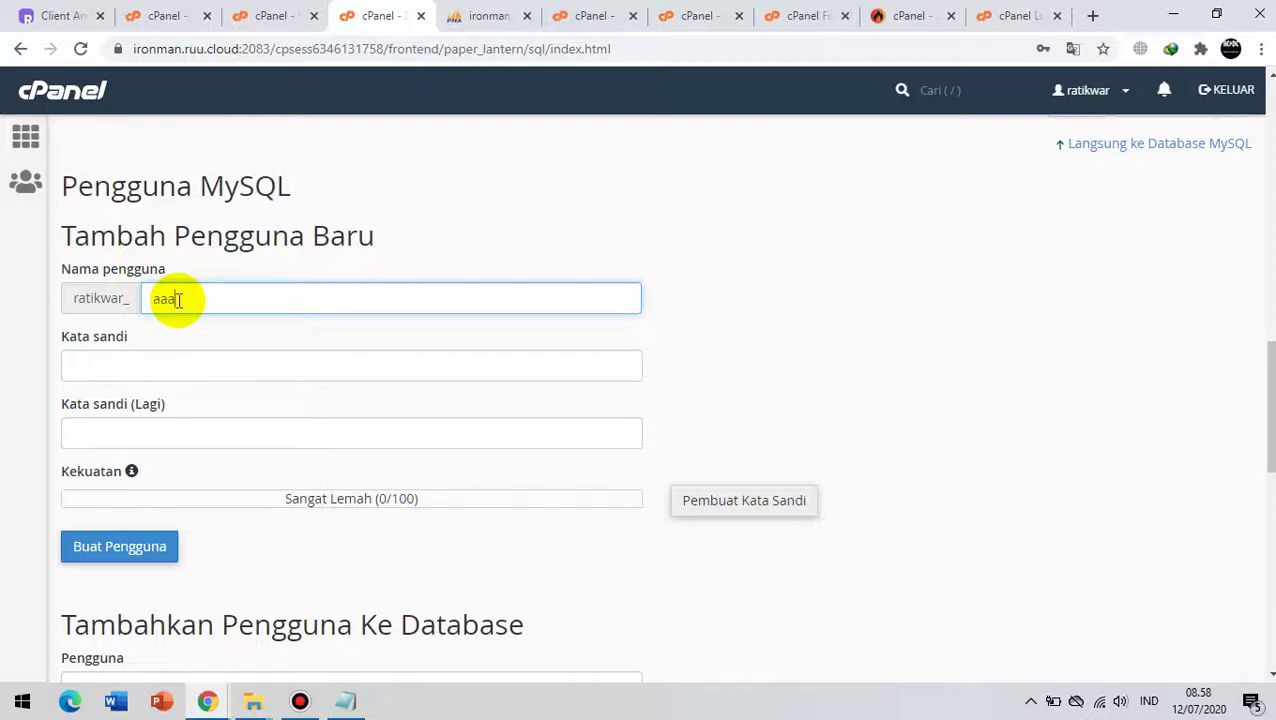
text(a)
Step: Enter and repeat the new MySQL user's password, create the user, and return to the Database MySQL page
click(152, 362)
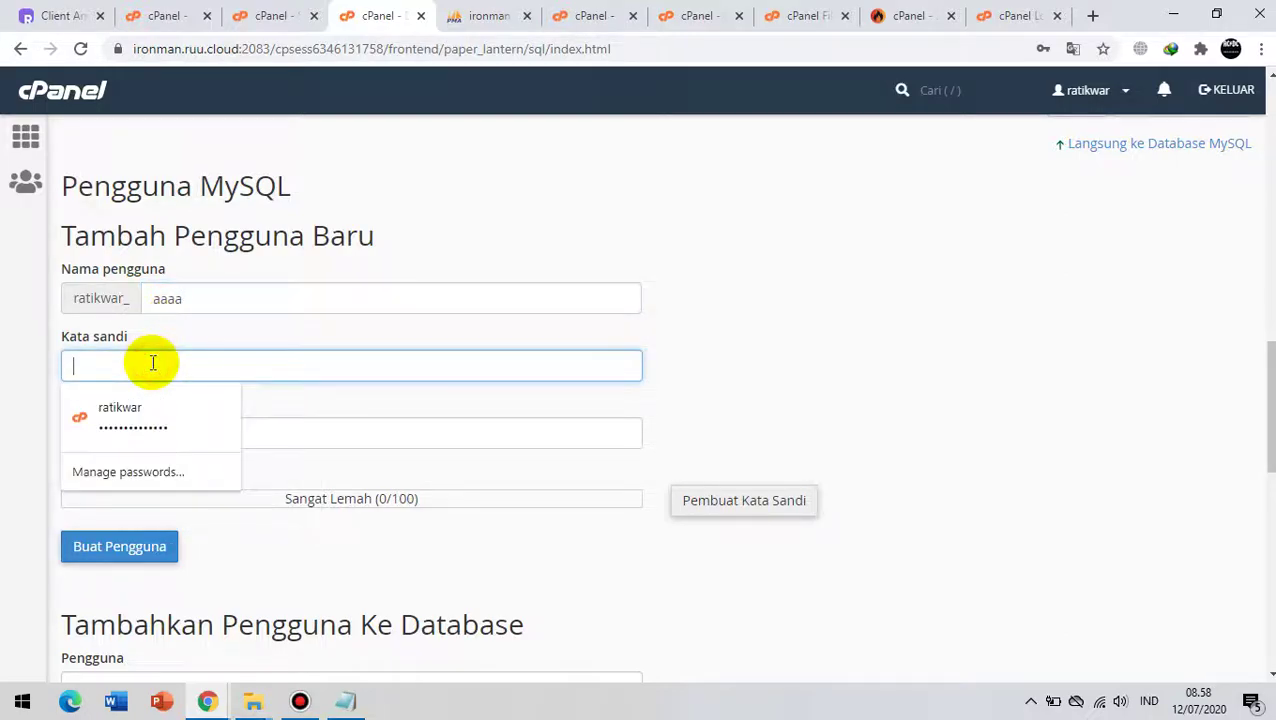
text(aaaaa)
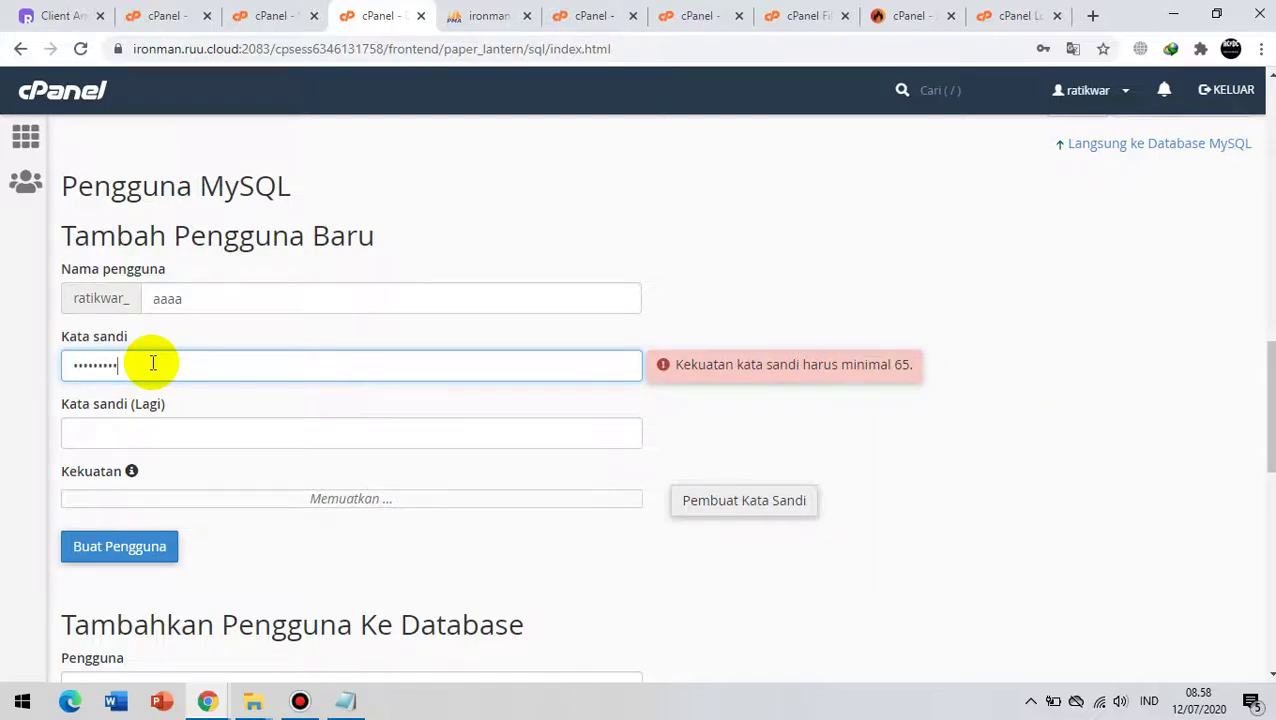
click(159, 433)
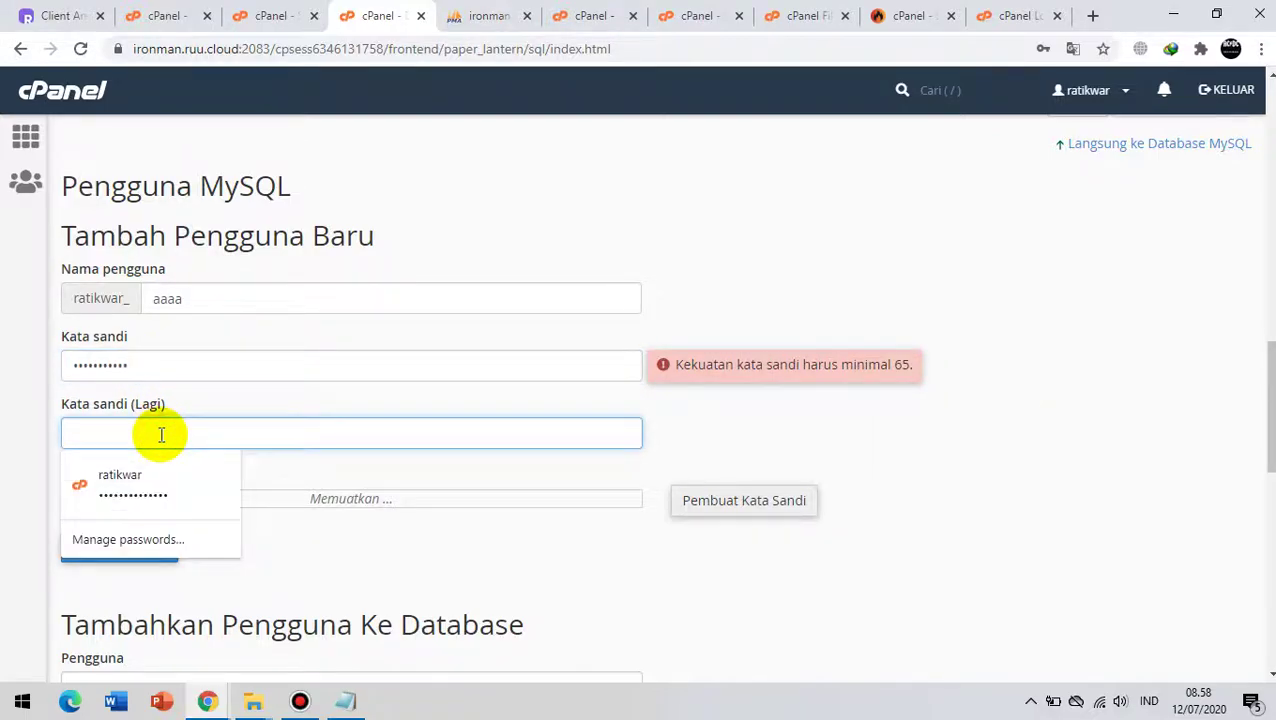
text(a)
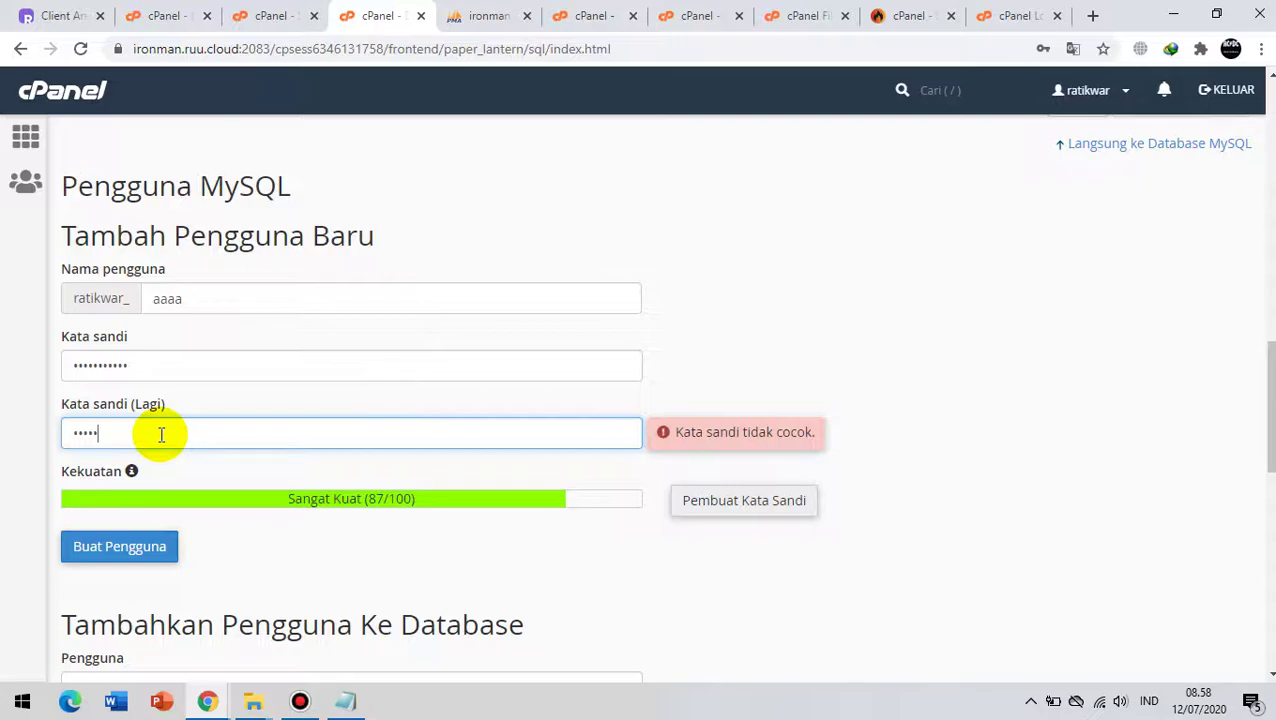
text(aa)
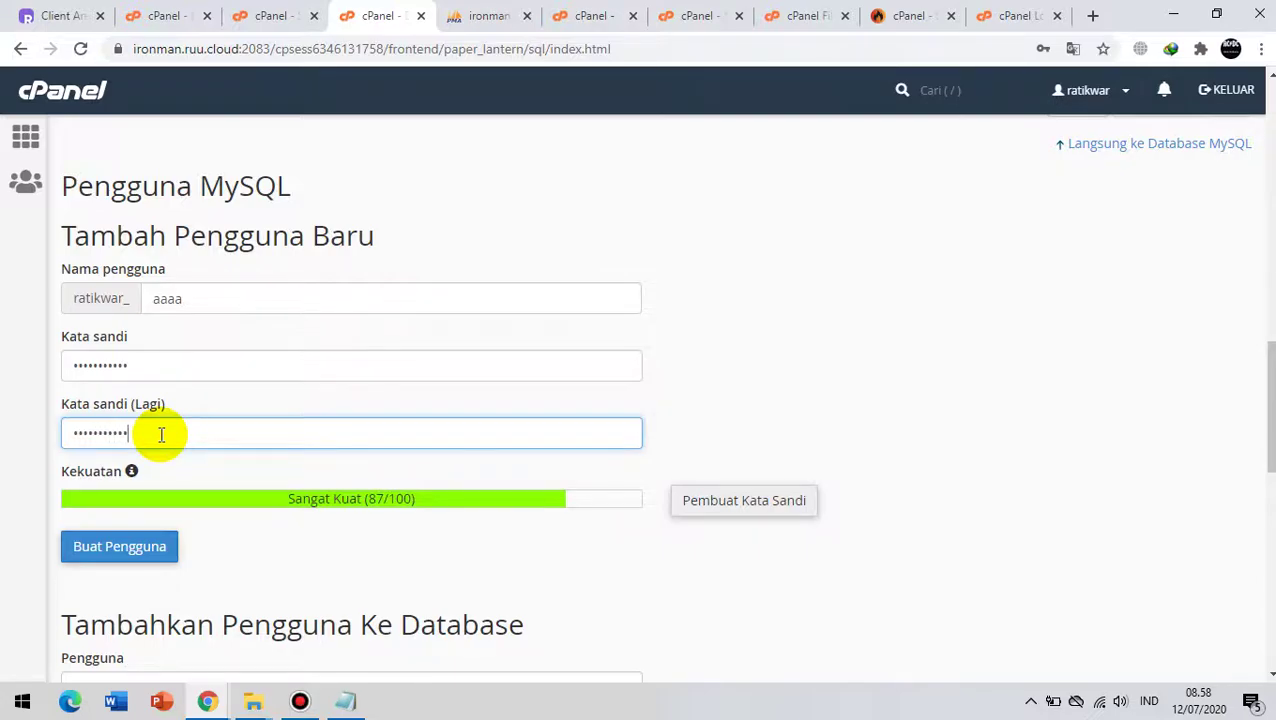
scroll(185, 401, down, 2)
click(129, 362)
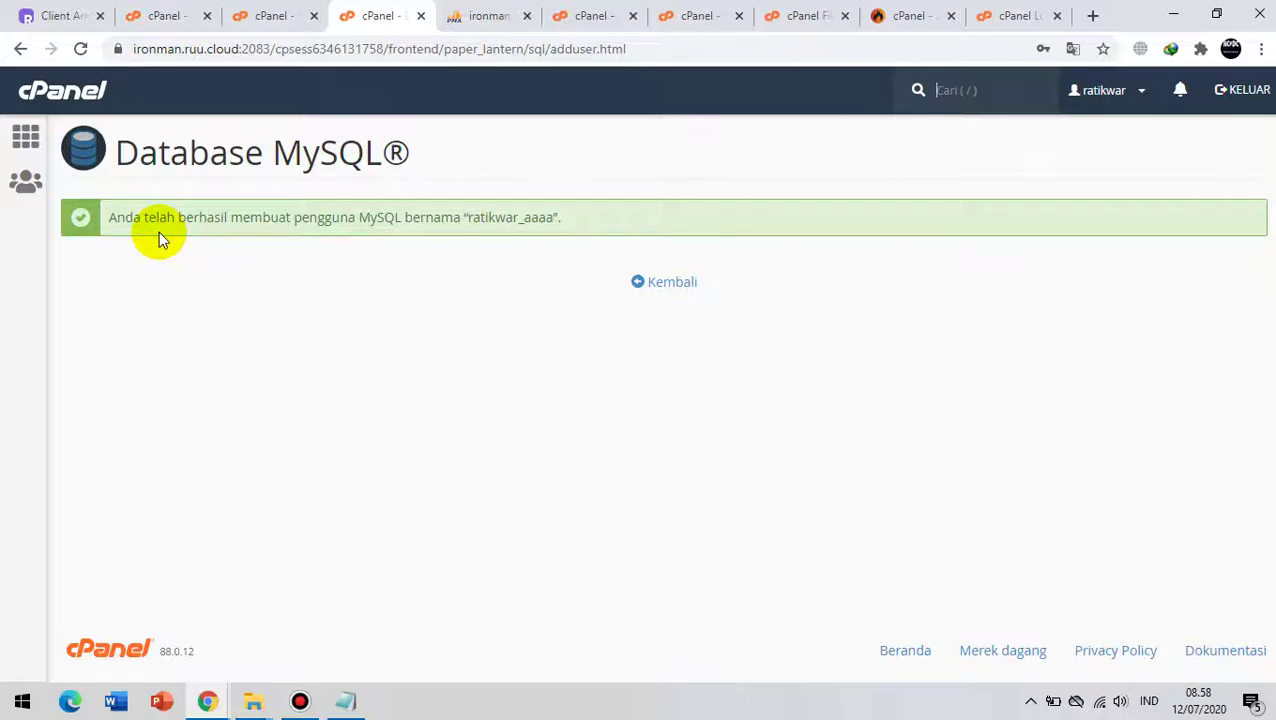
click(662, 287)
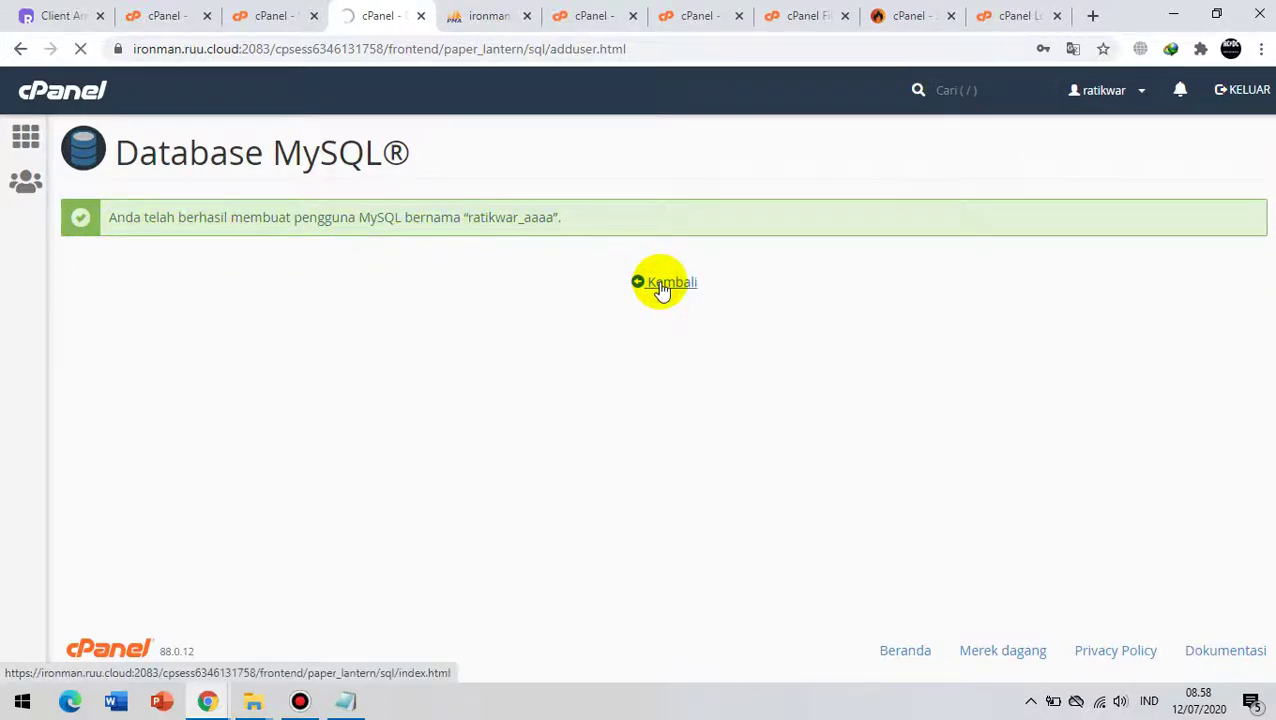
Step: Add the MySQL user ratikwar_aaaa to the database ratikwar_aaaa, bringing up its privileges page
scroll(379, 308, down, 4)
scroll(379, 305, down, 8)
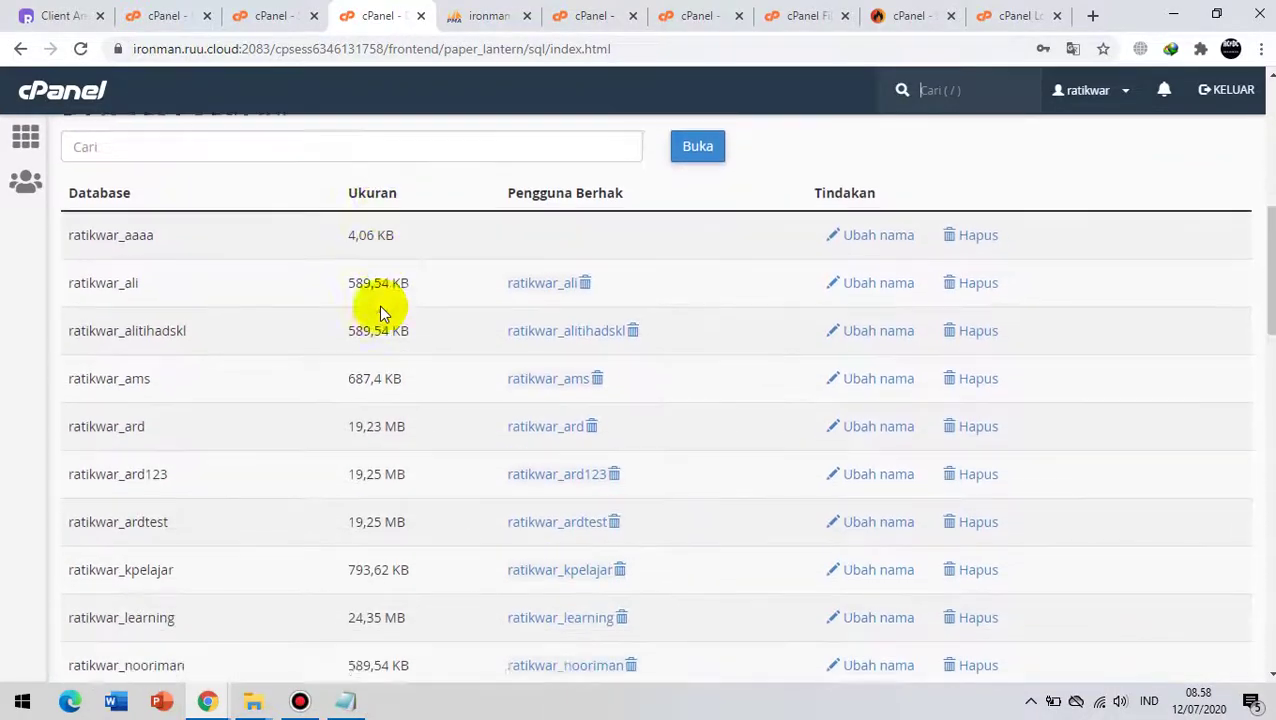
scroll(379, 305, up, 2)
scroll(379, 305, up, 10)
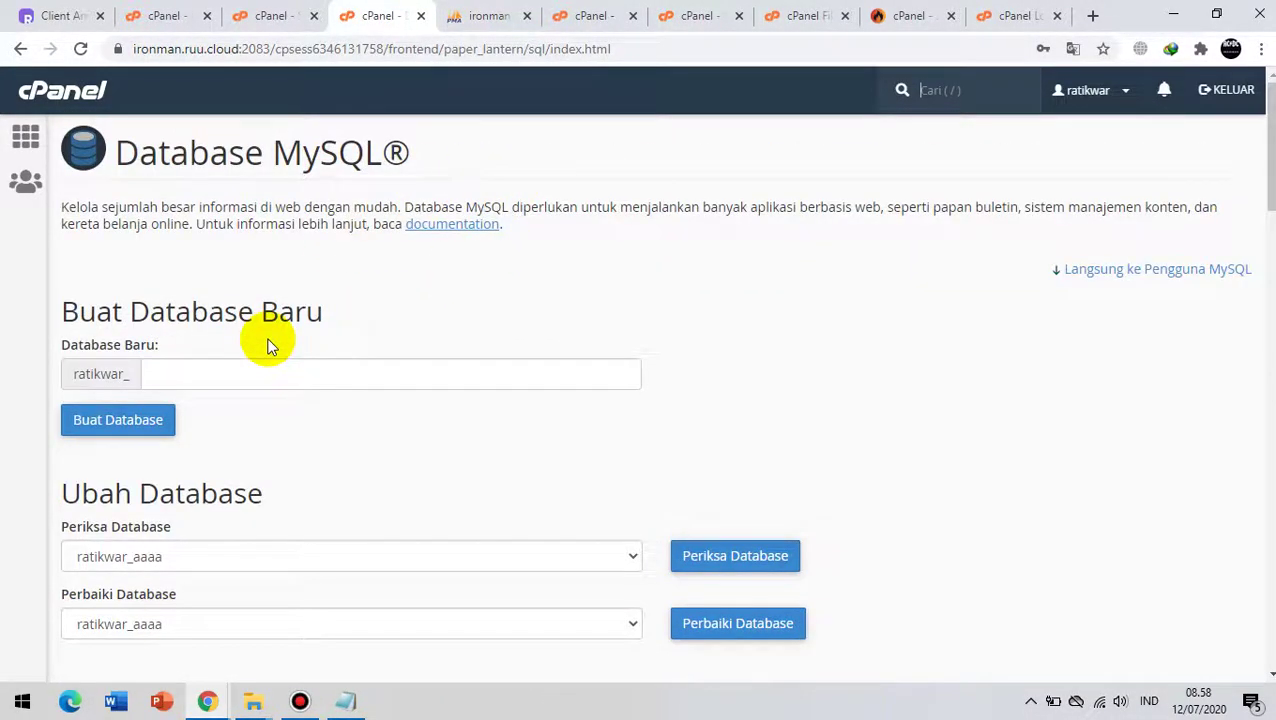
scroll(268, 345, down, 12)
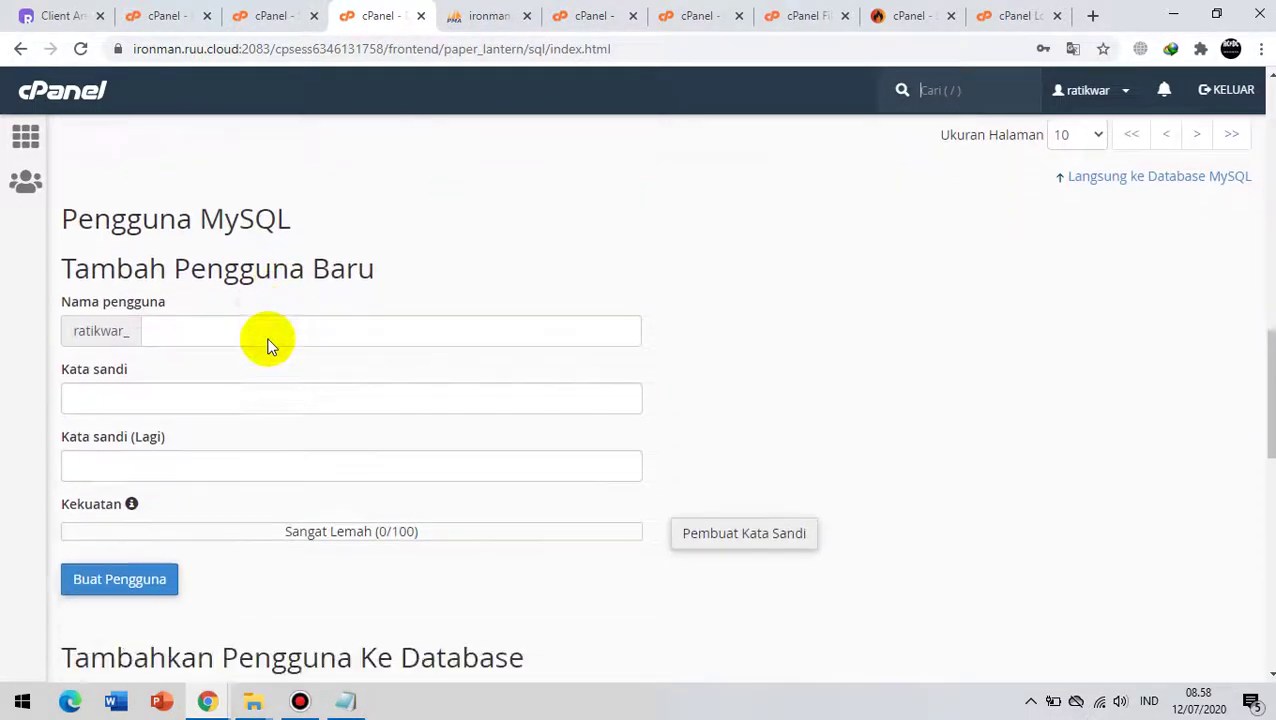
scroll(268, 318, up, 4)
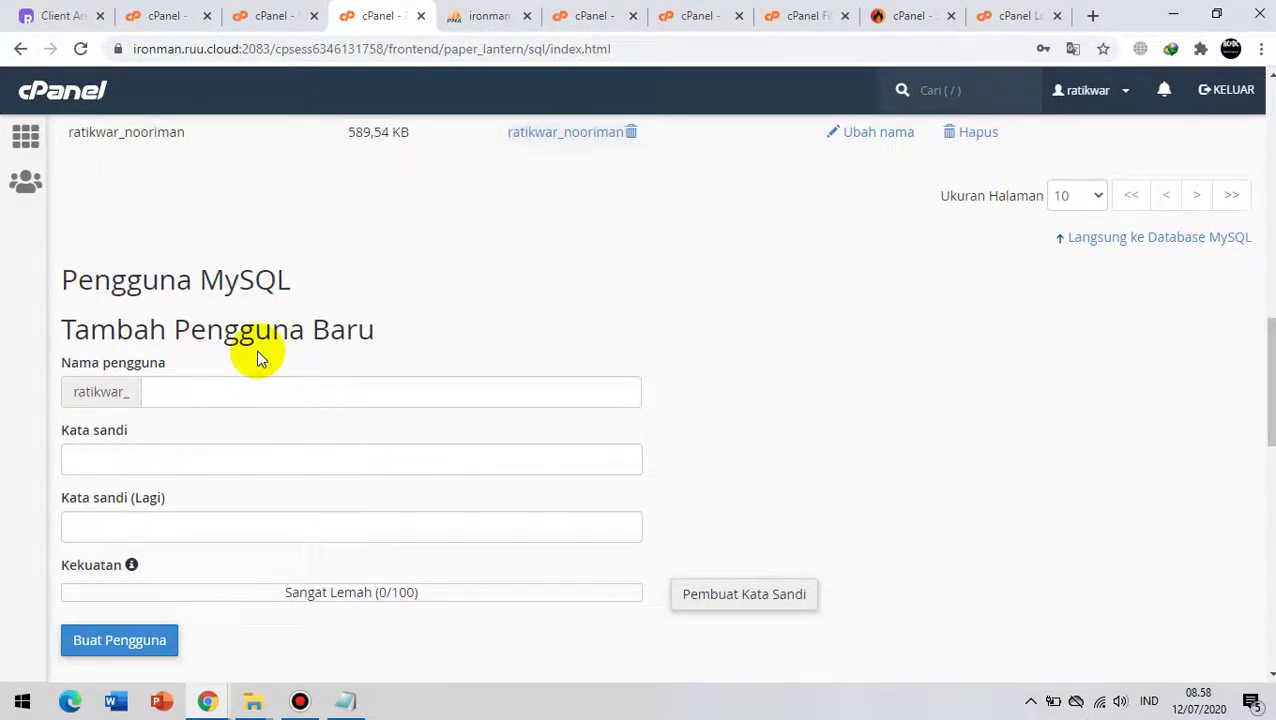
scroll(256, 350, down, 6)
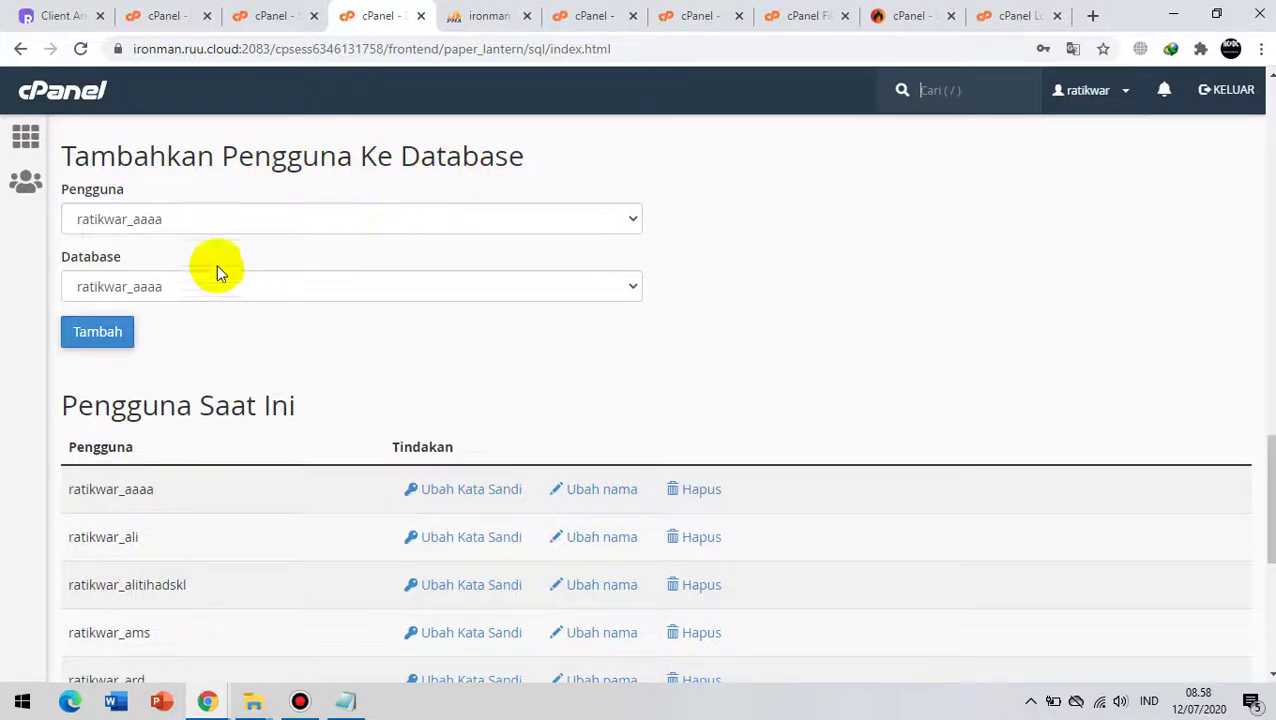
click(100, 334)
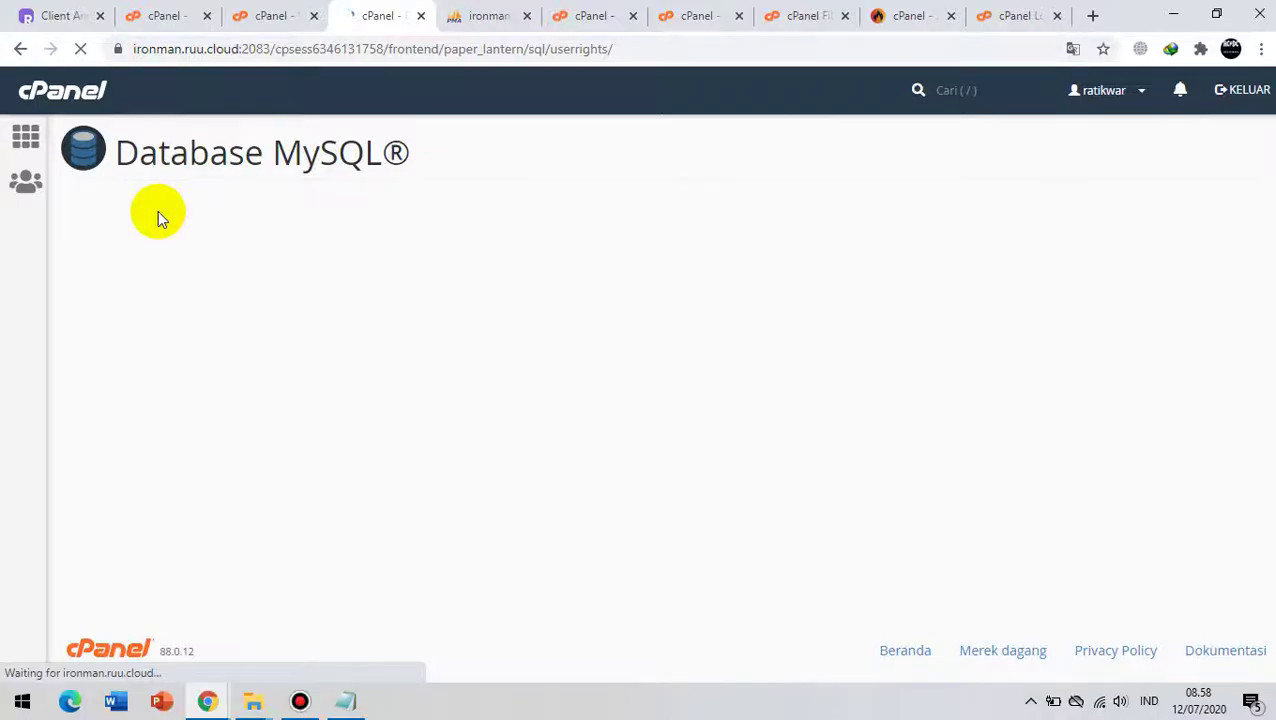
Step: Go back to the Tambahkan Pengguna Ke Database form, review the available users, and resubmit ratikwar_aaaa for the ratikwar_aaaa database
click(21, 49)
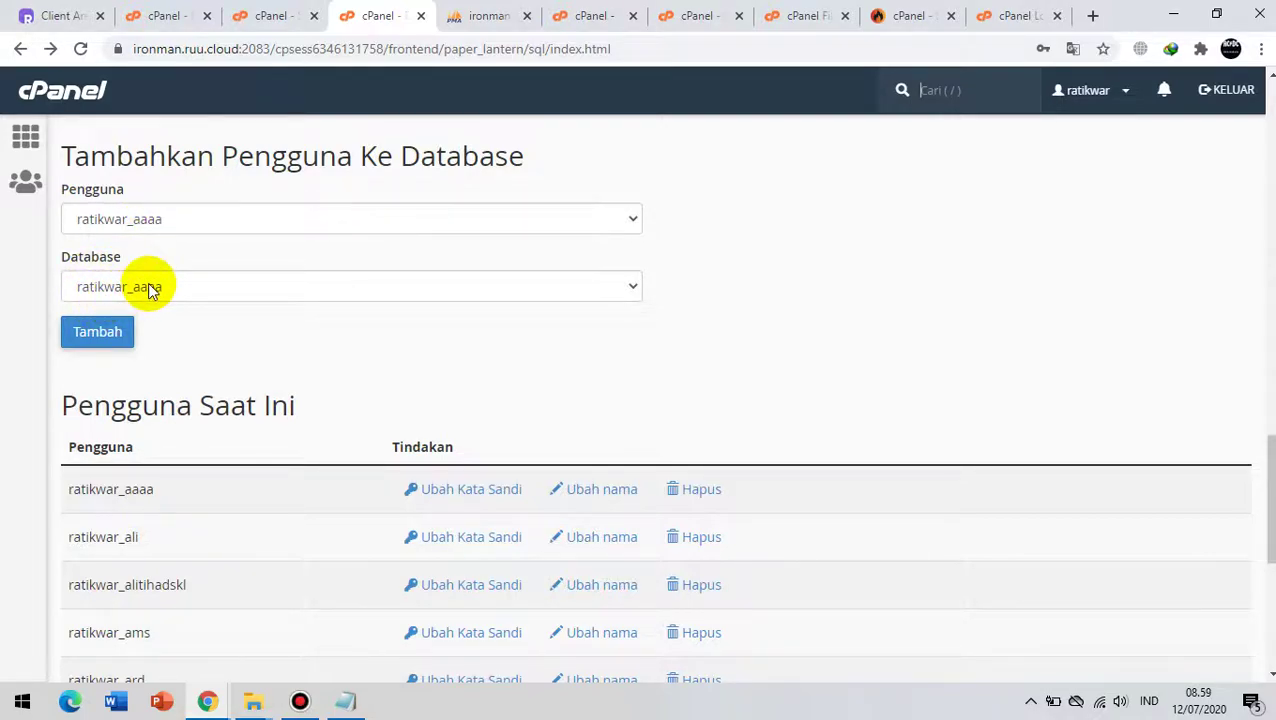
click(150, 223)
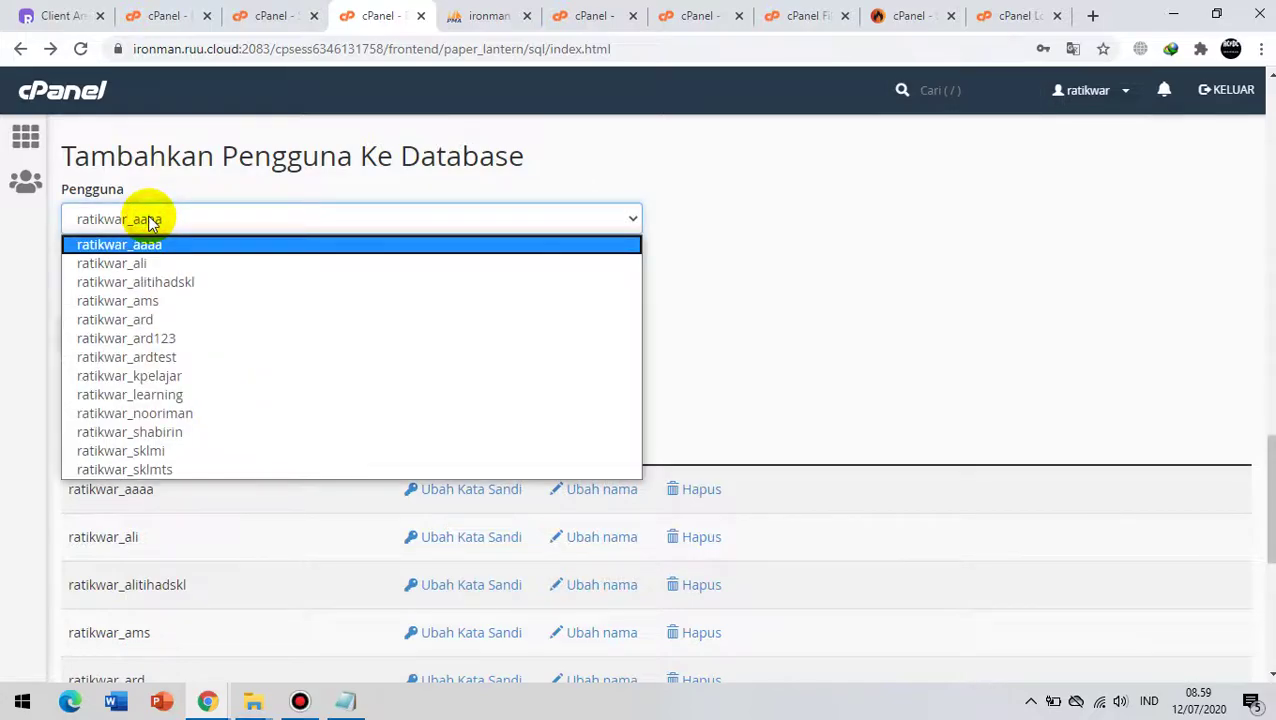
click(148, 218)
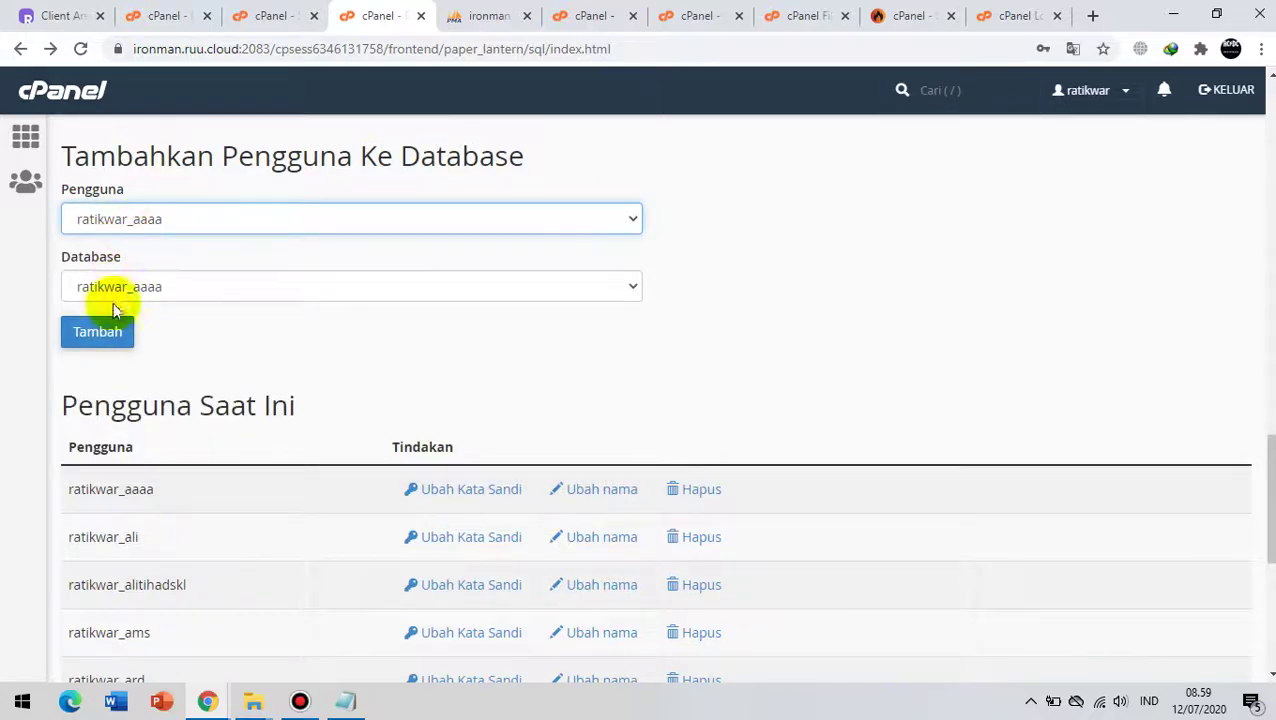
click(100, 340)
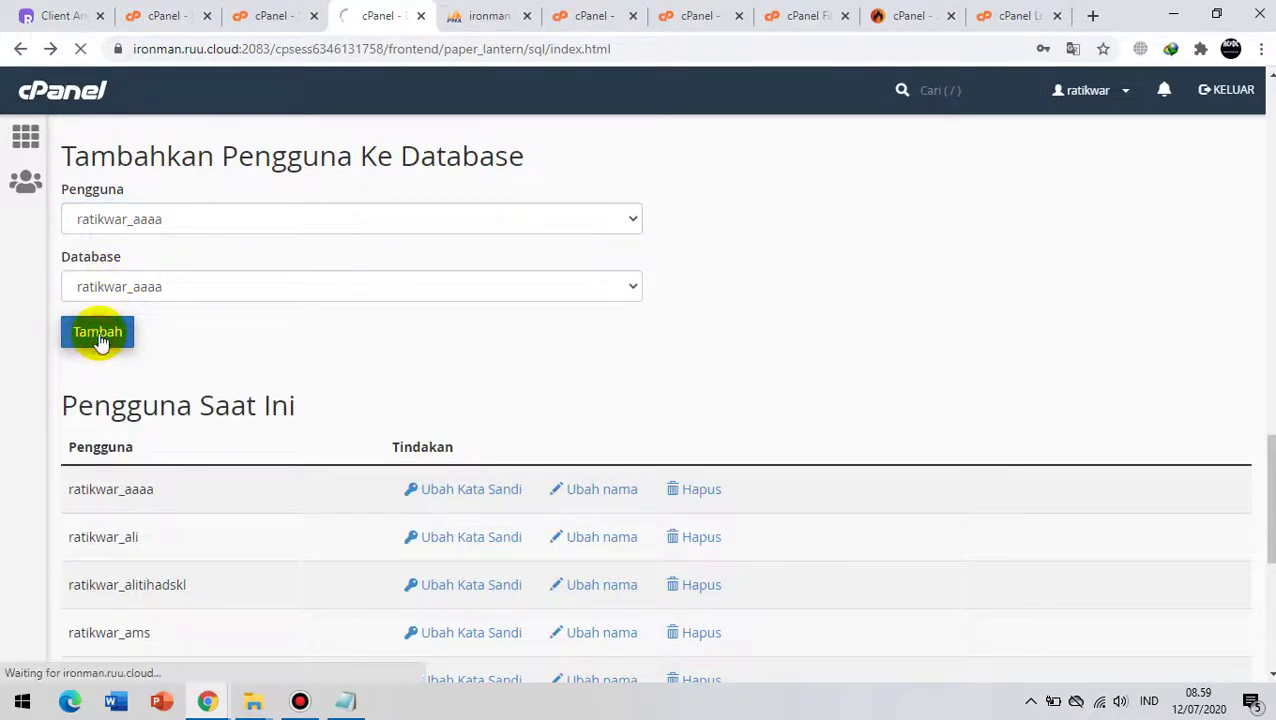
Step: Grant the user ratikwar_aaaa all privileges on the ratikwar_aaaa database, save the changes, and dismiss the notification
click(75, 319)
scroll(120, 322, down, 3)
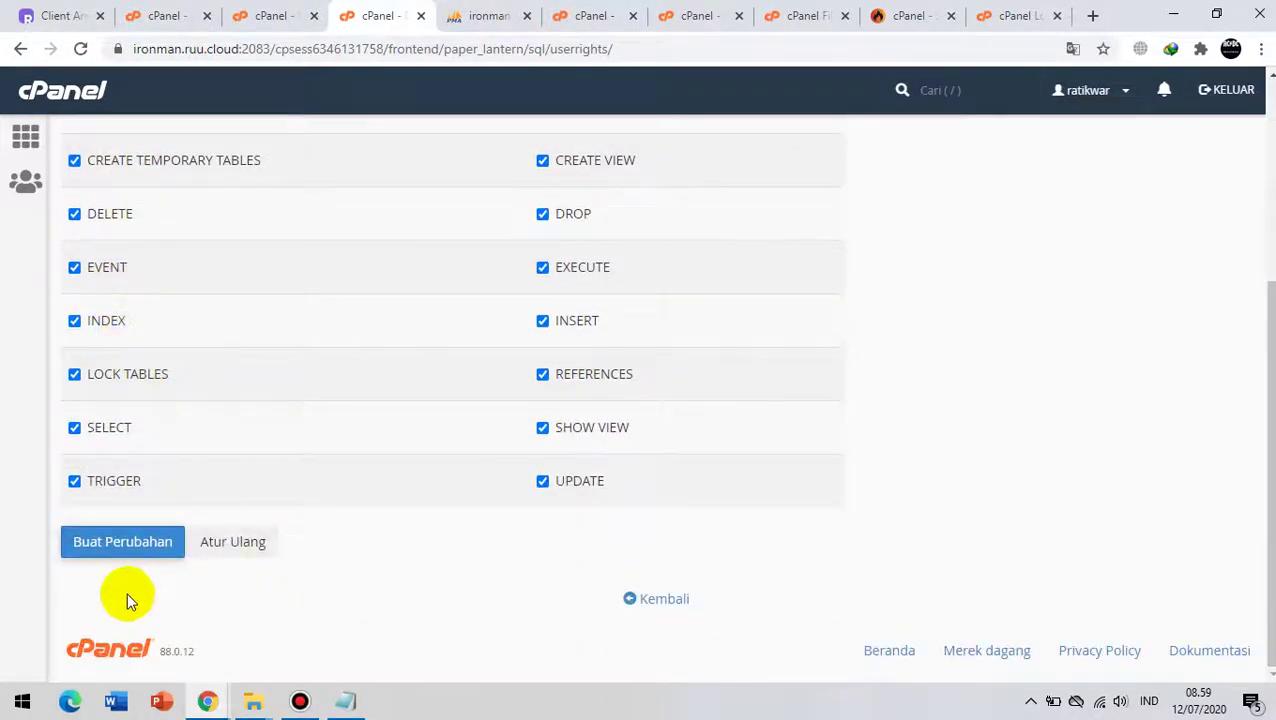
click(124, 552)
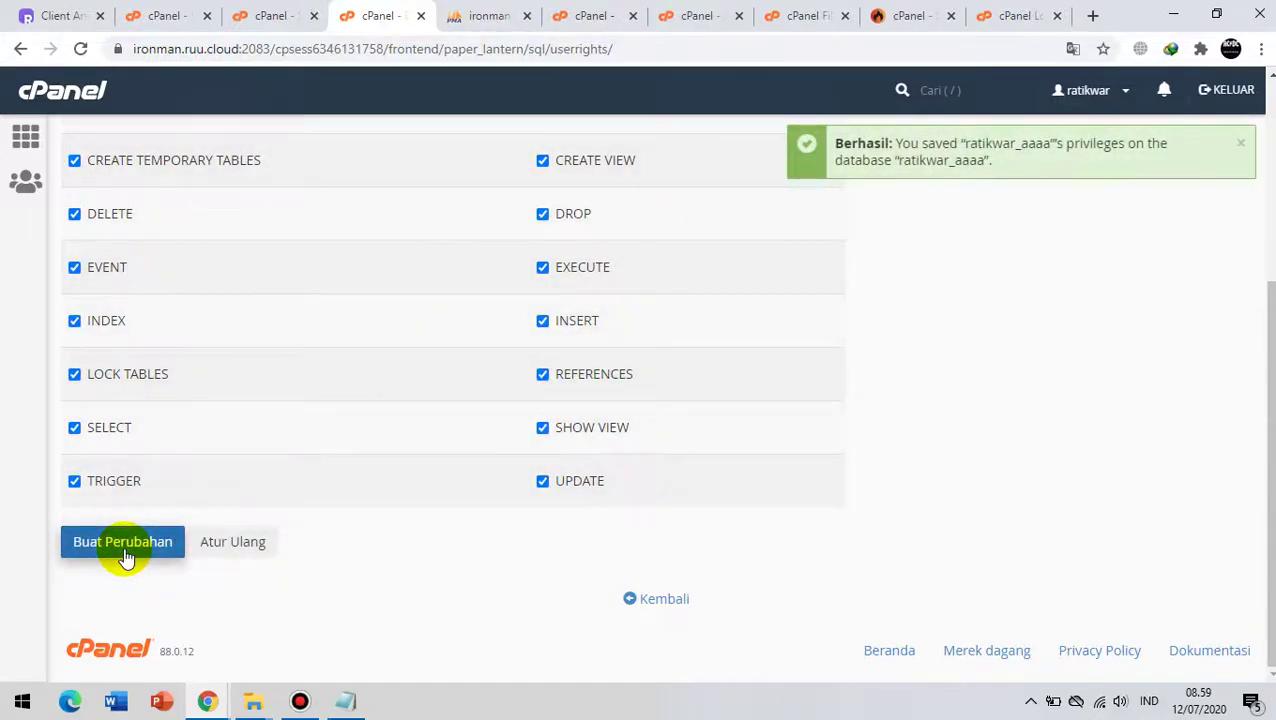
click(1241, 145)
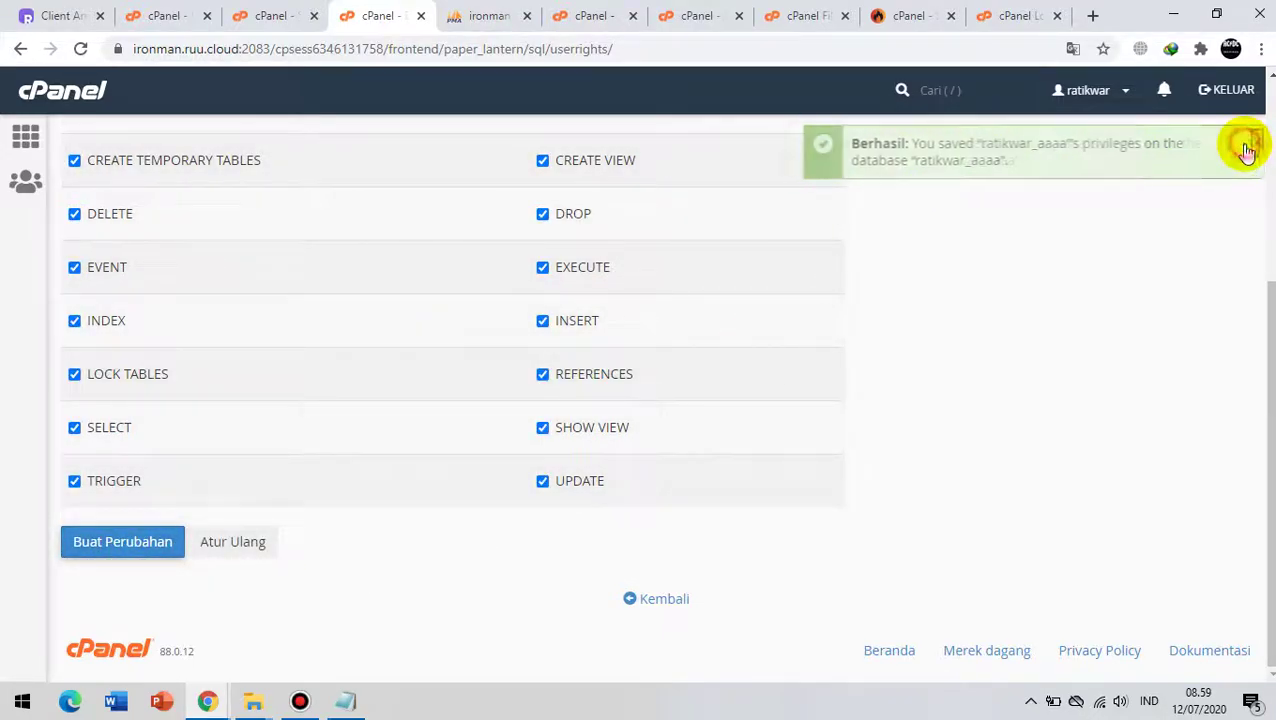
Step: Return to the Database MySQL page and highlight the ratikwar_aaaa entry under Database Saat Ini
click(634, 604)
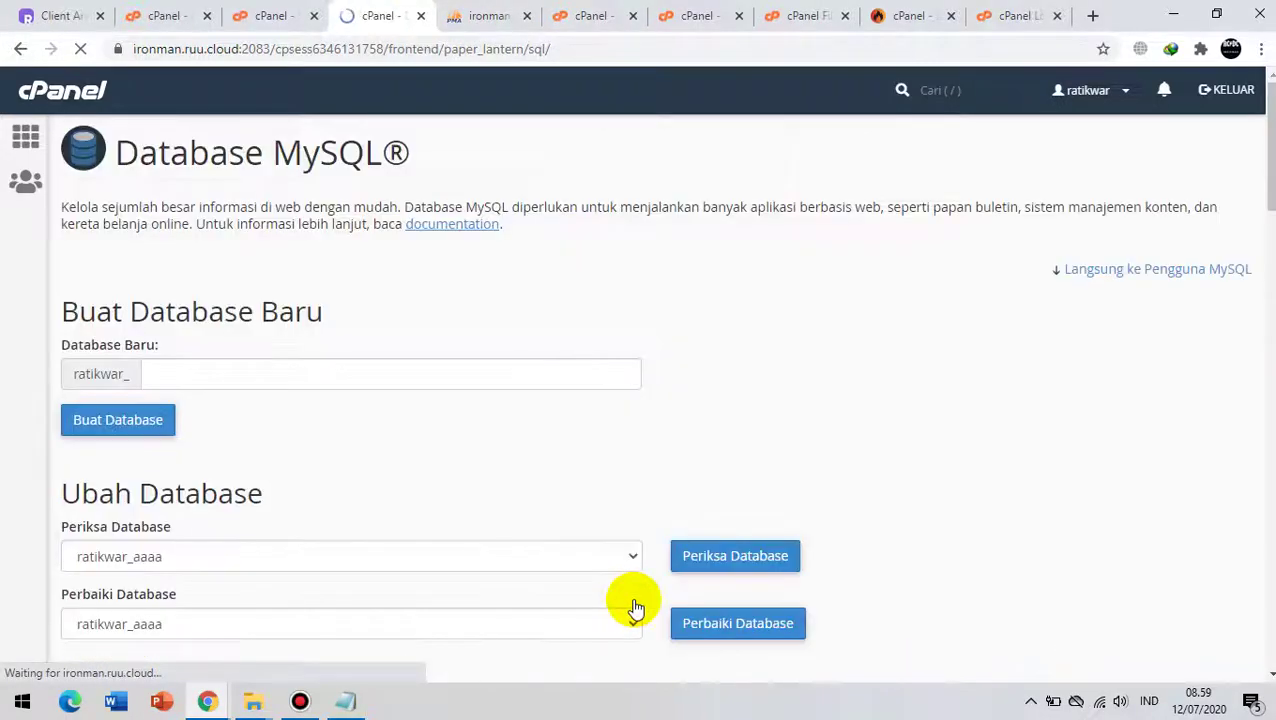
scroll(470, 433, down, 5)
scroll(467, 428, down, 1)
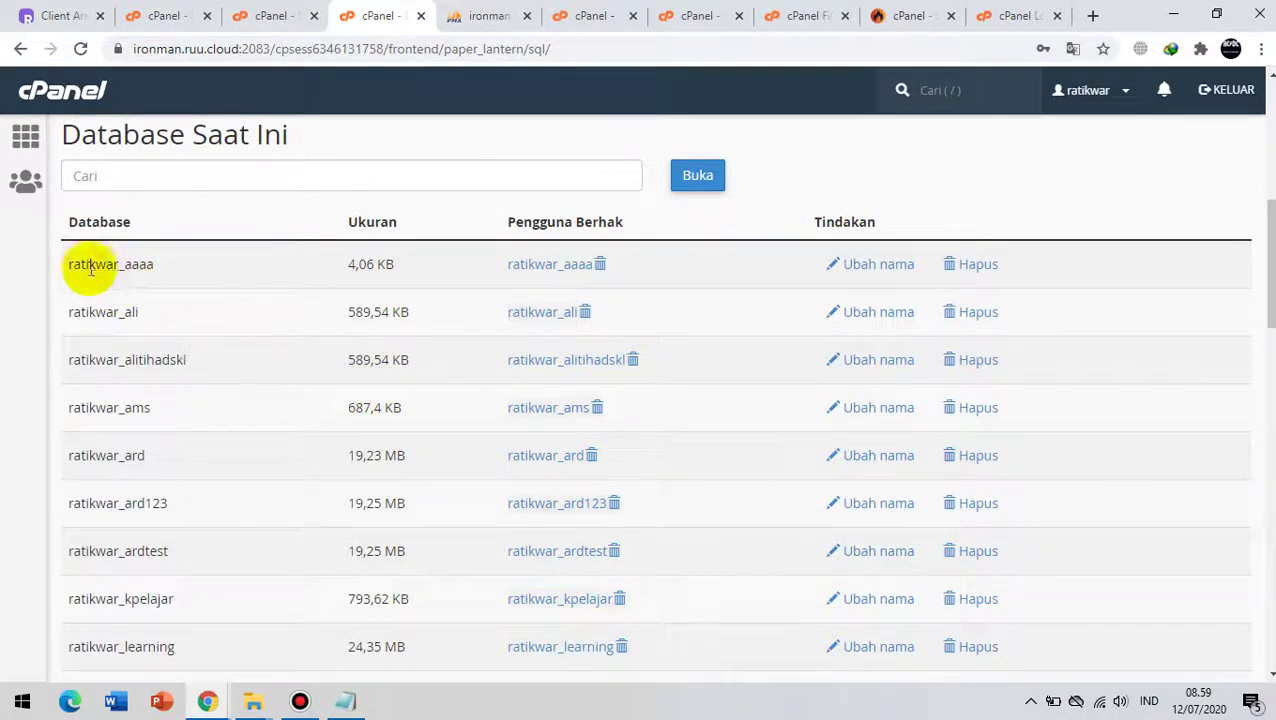
drag(74, 272, 144, 270)
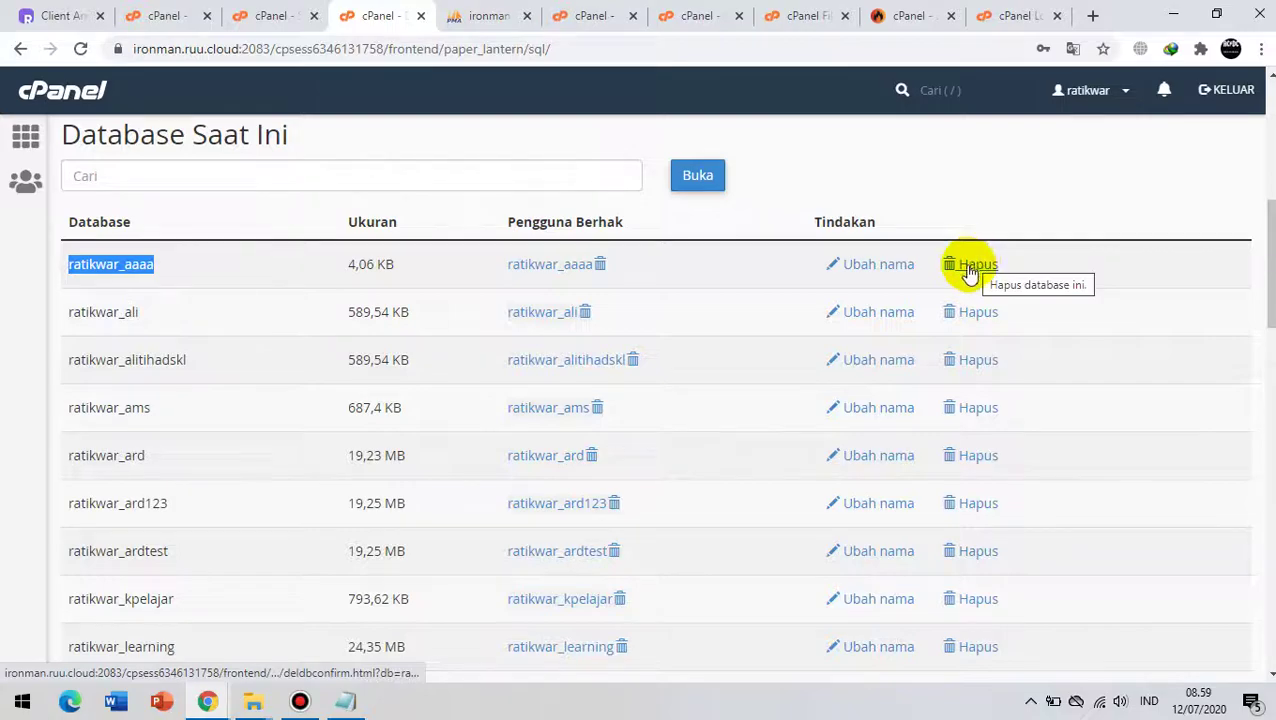
Step: Bring up the topic list in Notepad, reposition its window, and place the cursor at the third topic, PHP
click(347, 700)
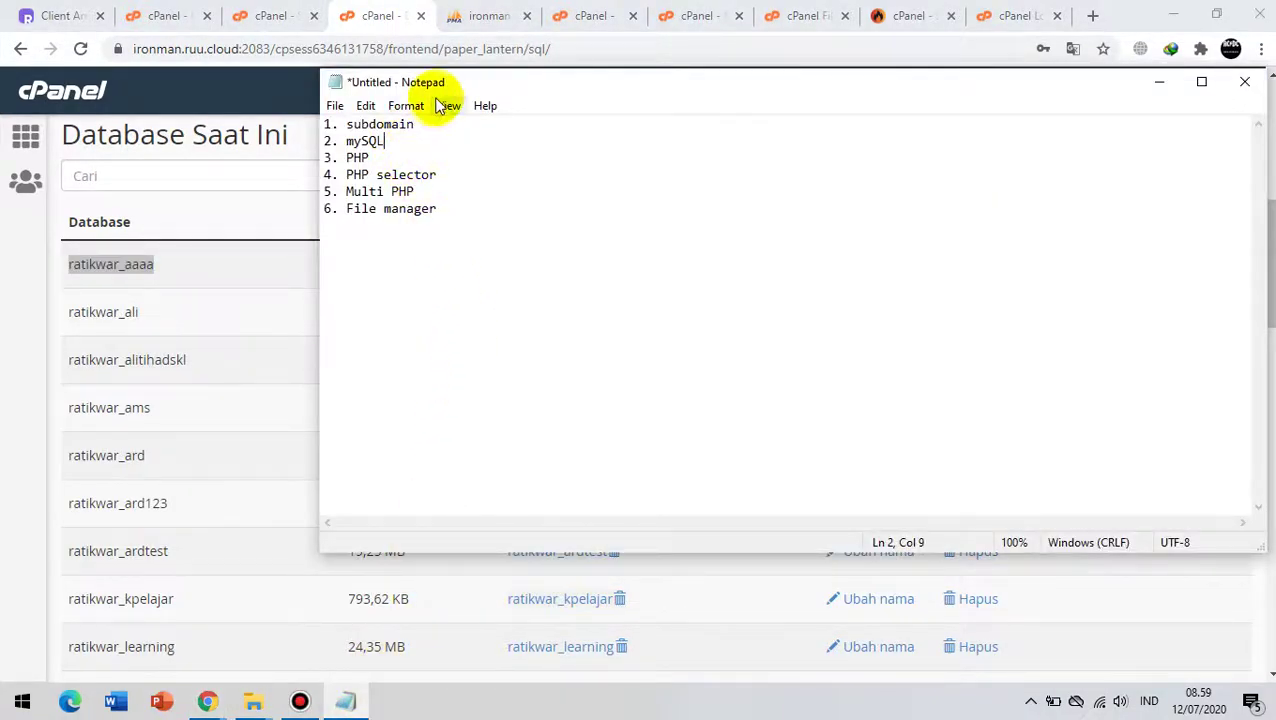
drag(517, 91, 571, 89)
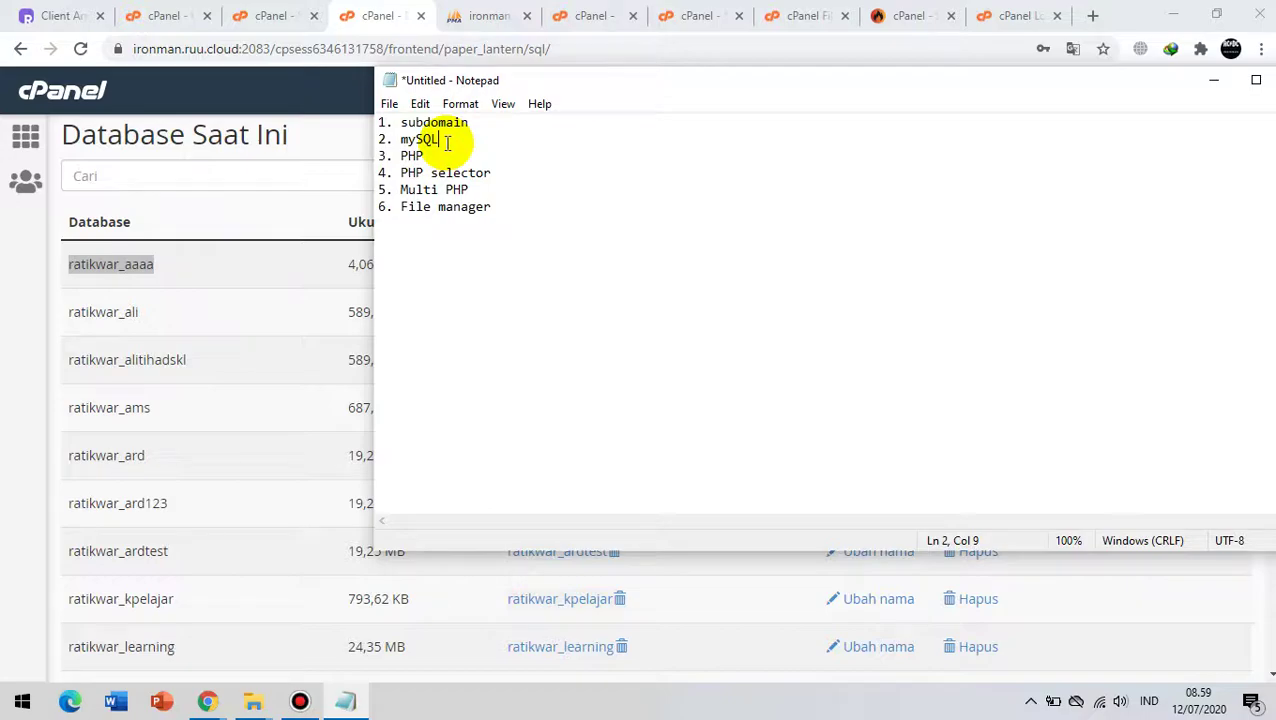
click(430, 156)
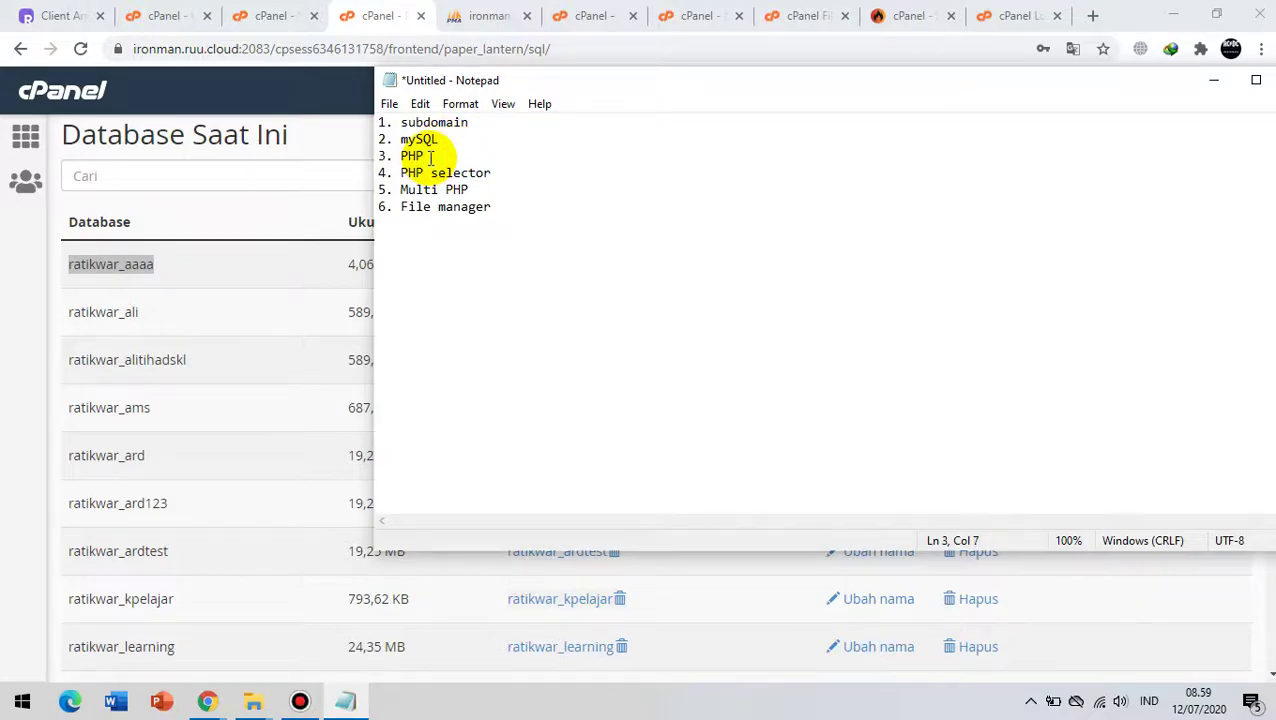
Step: Return to the Database tools on the cPanel home page, switch to the open phpMyAdmin page, and reload it
click(168, 17)
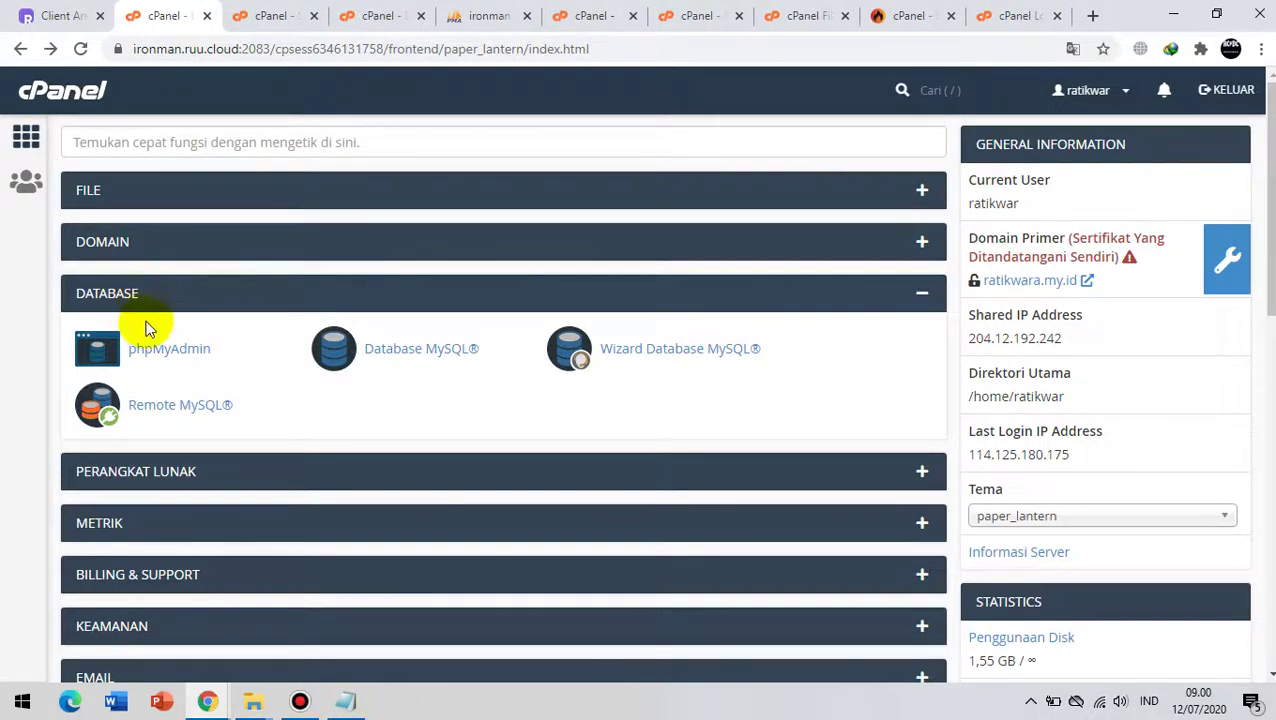
right_click(158, 357)
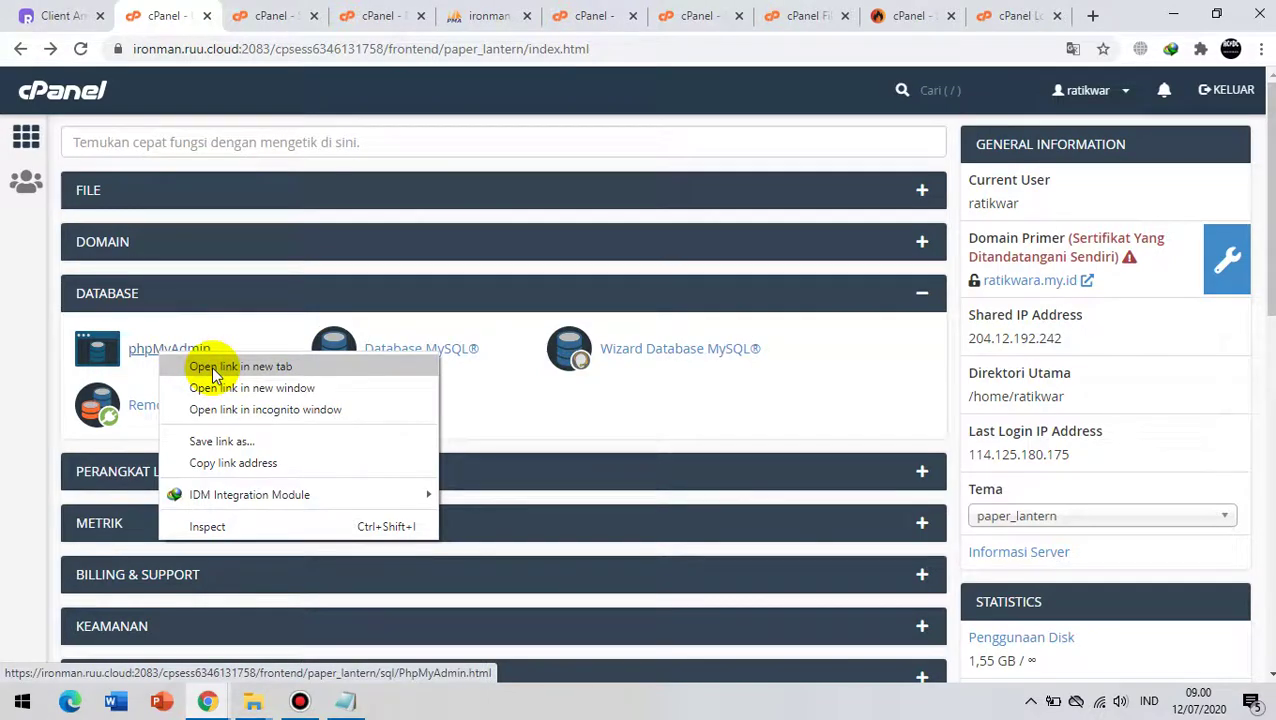
click(262, 15)
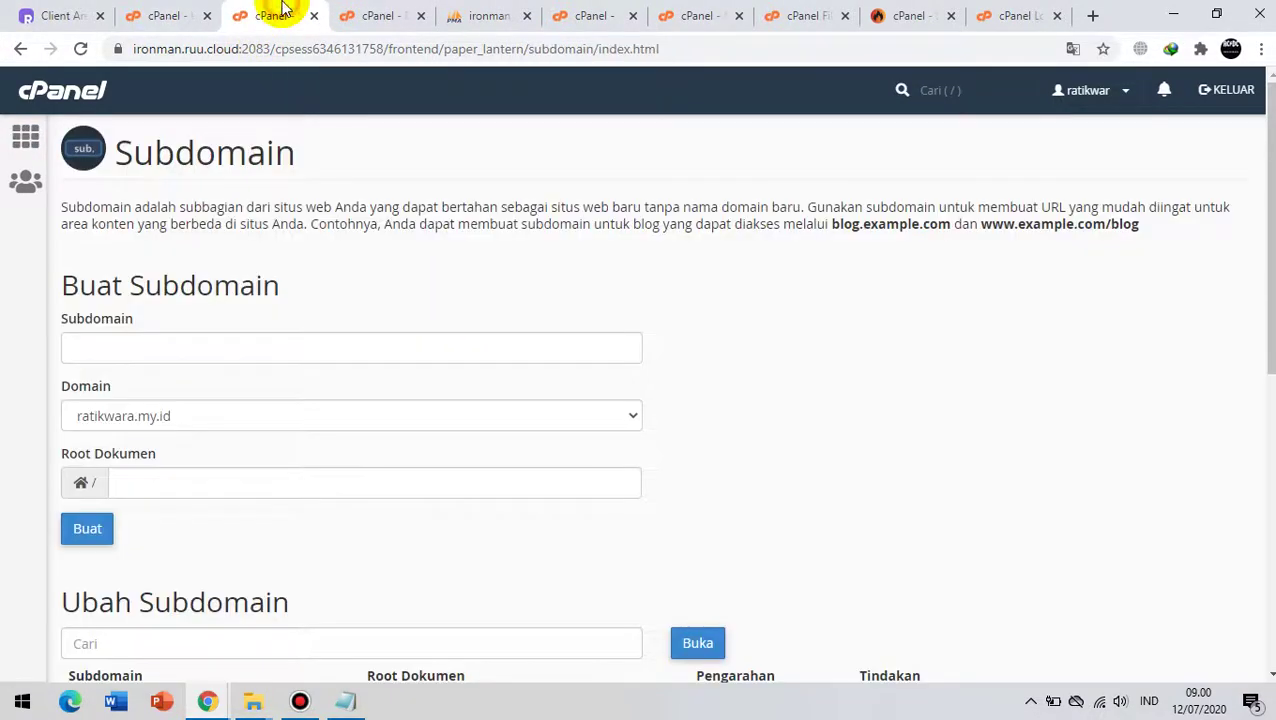
click(376, 13)
click(492, 13)
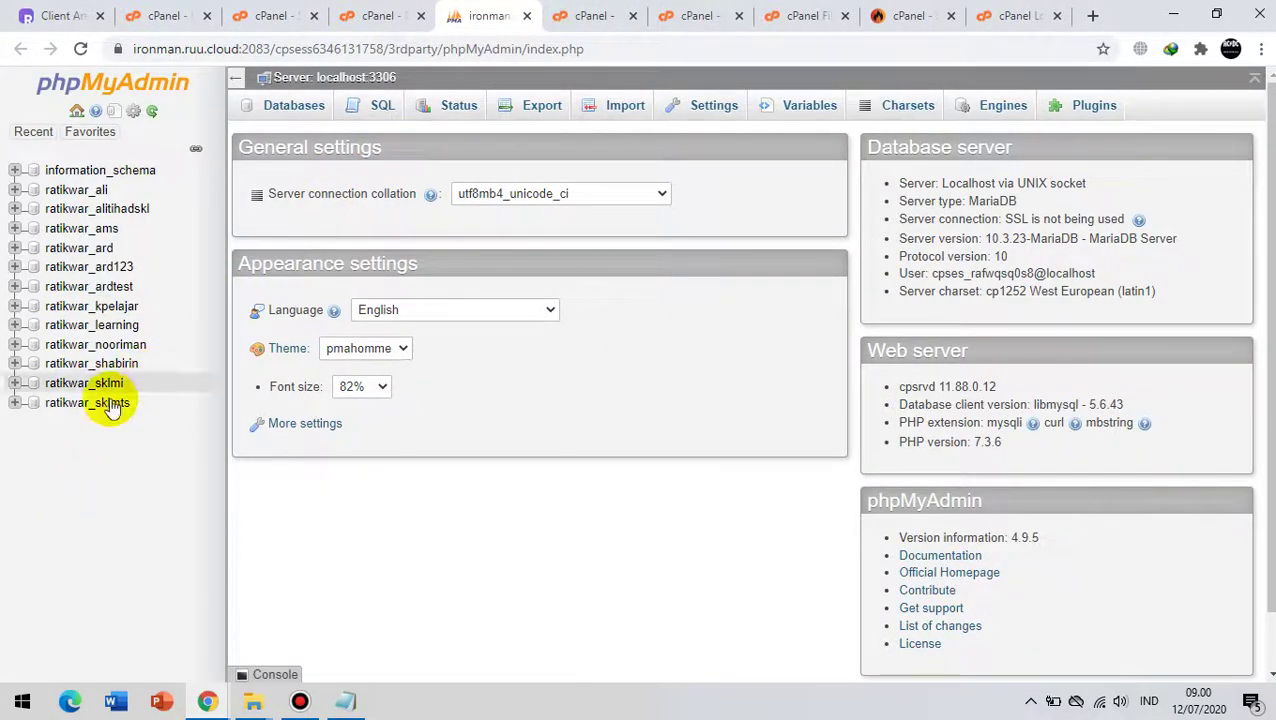
click(83, 49)
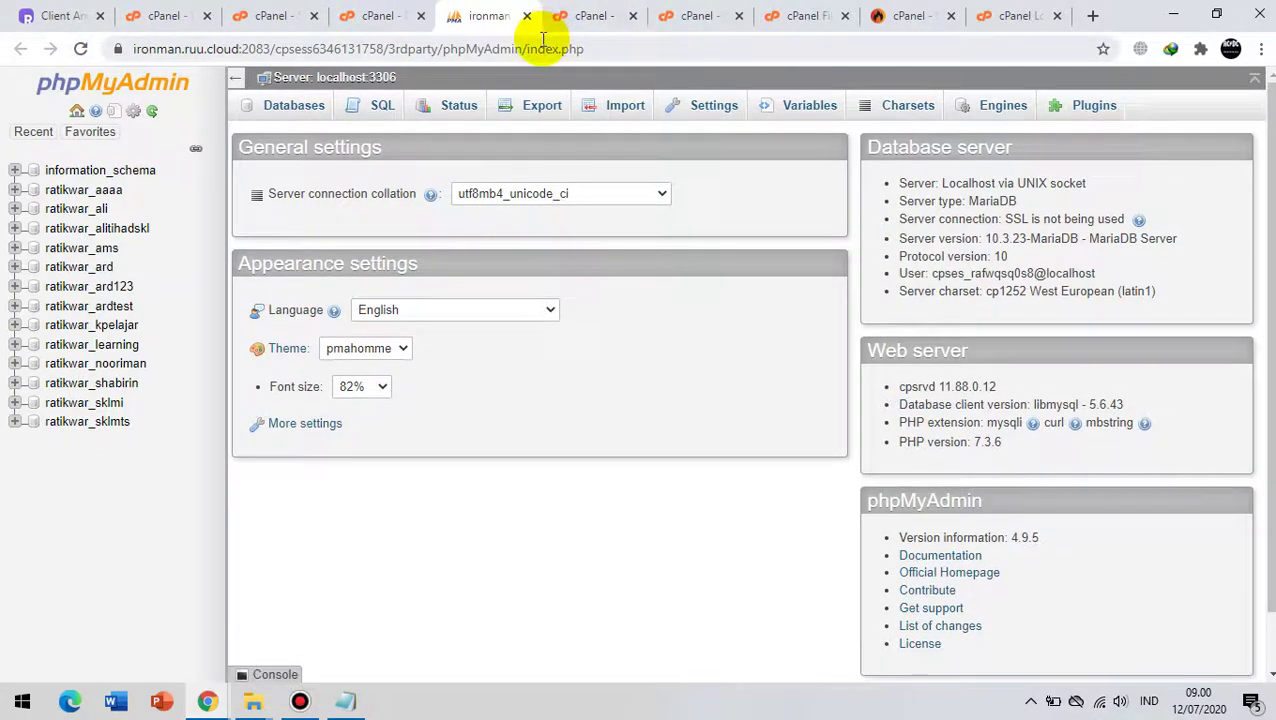
Step: Check the ratikwar_aaaa entry in cPanel's database list and open the matching database in phpMyAdmin
click(375, 12)
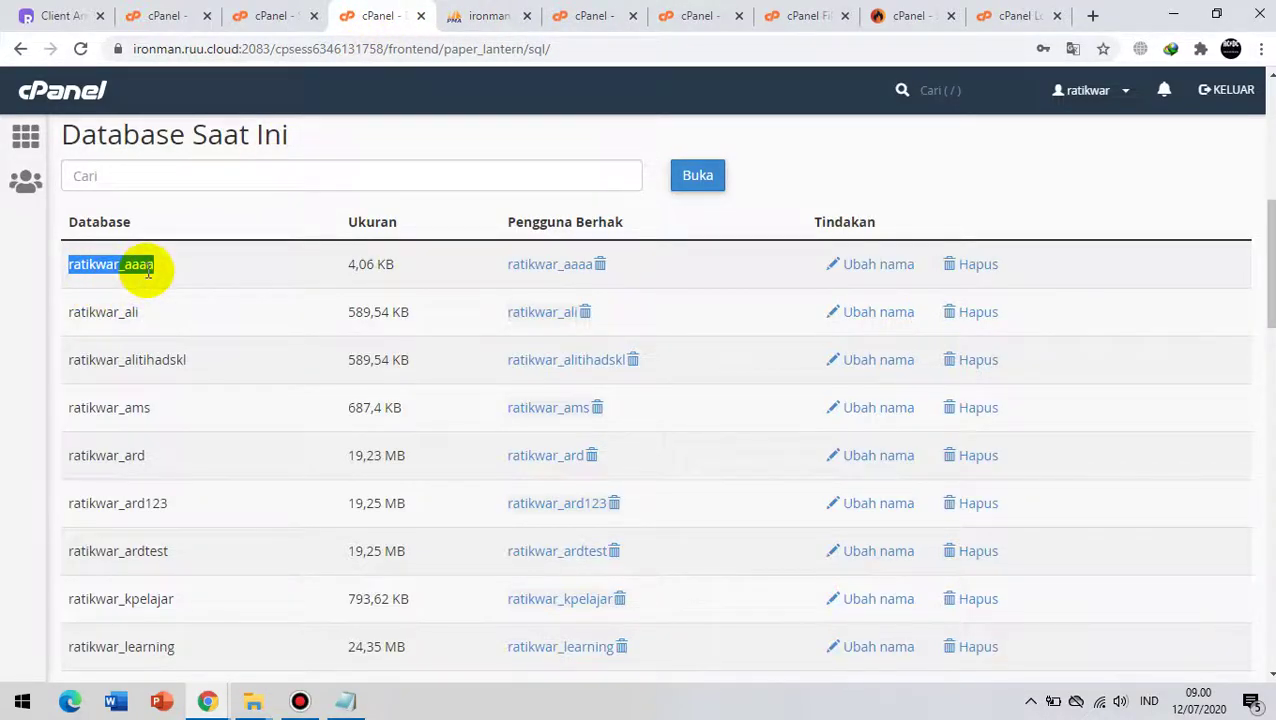
click(486, 14)
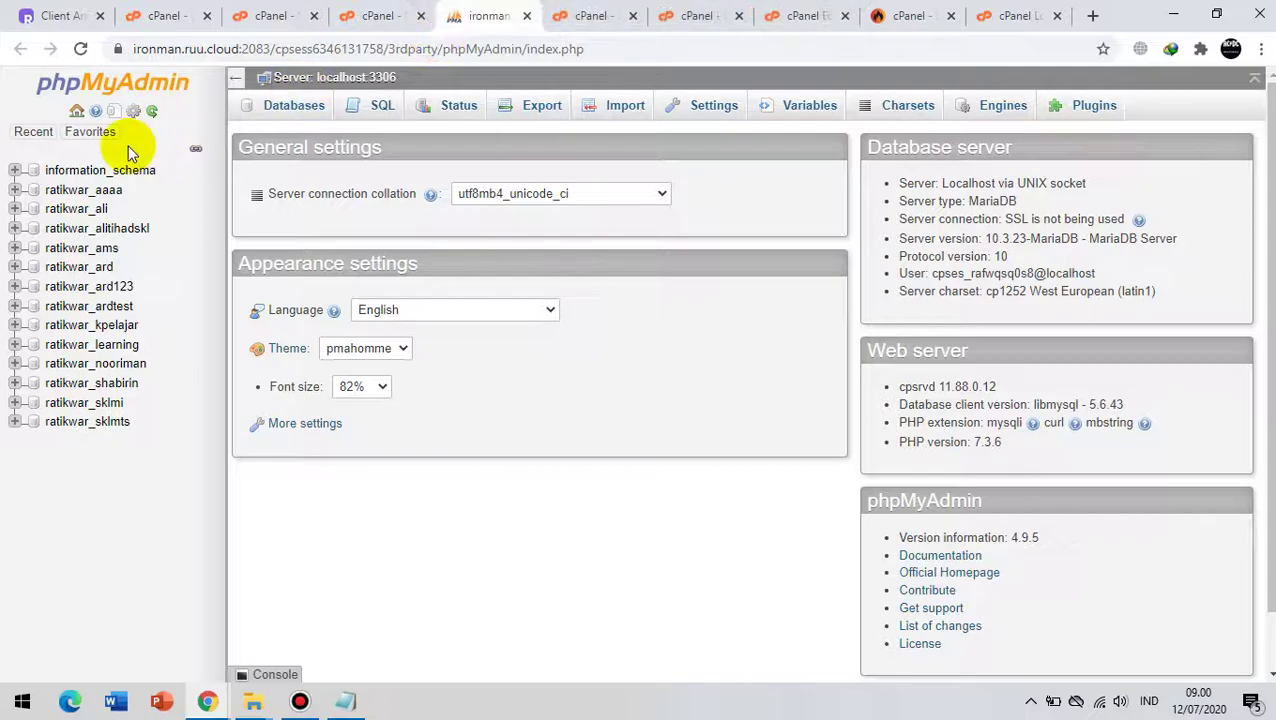
click(101, 192)
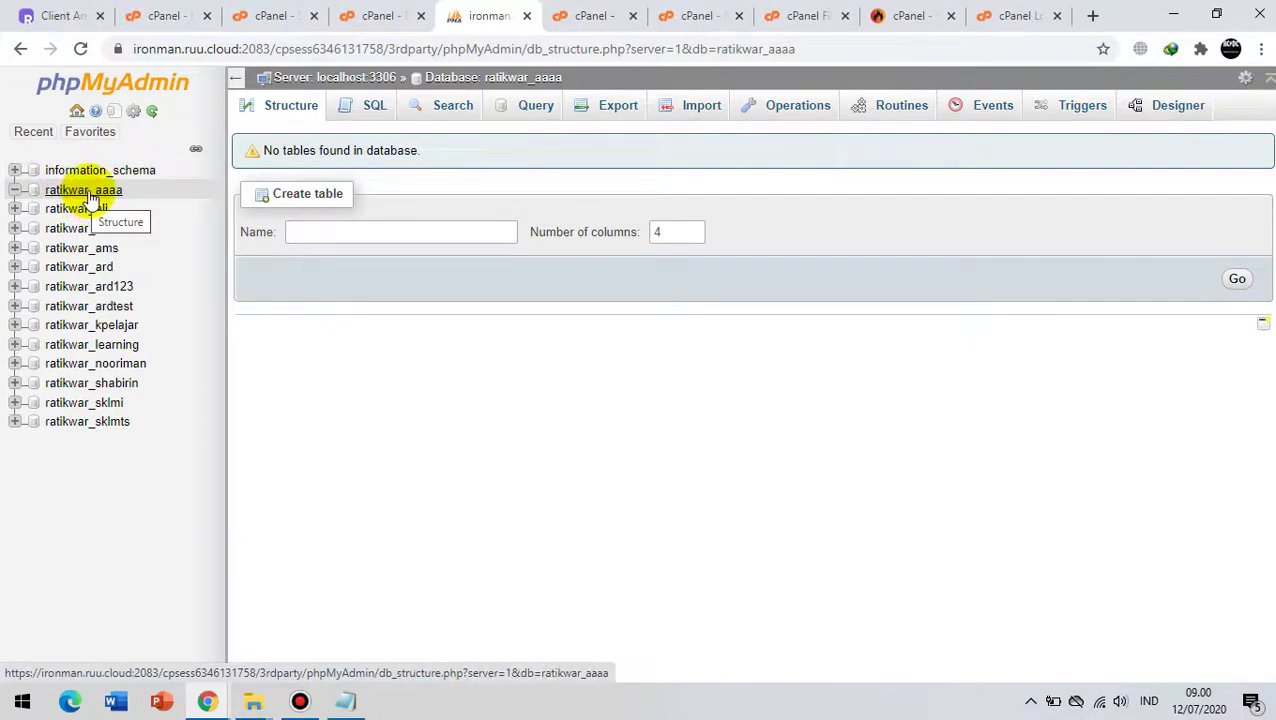
Step: Open the import page for ratikwar_aaaa, view the file chooser without selecting a file, and review the import options
click(679, 106)
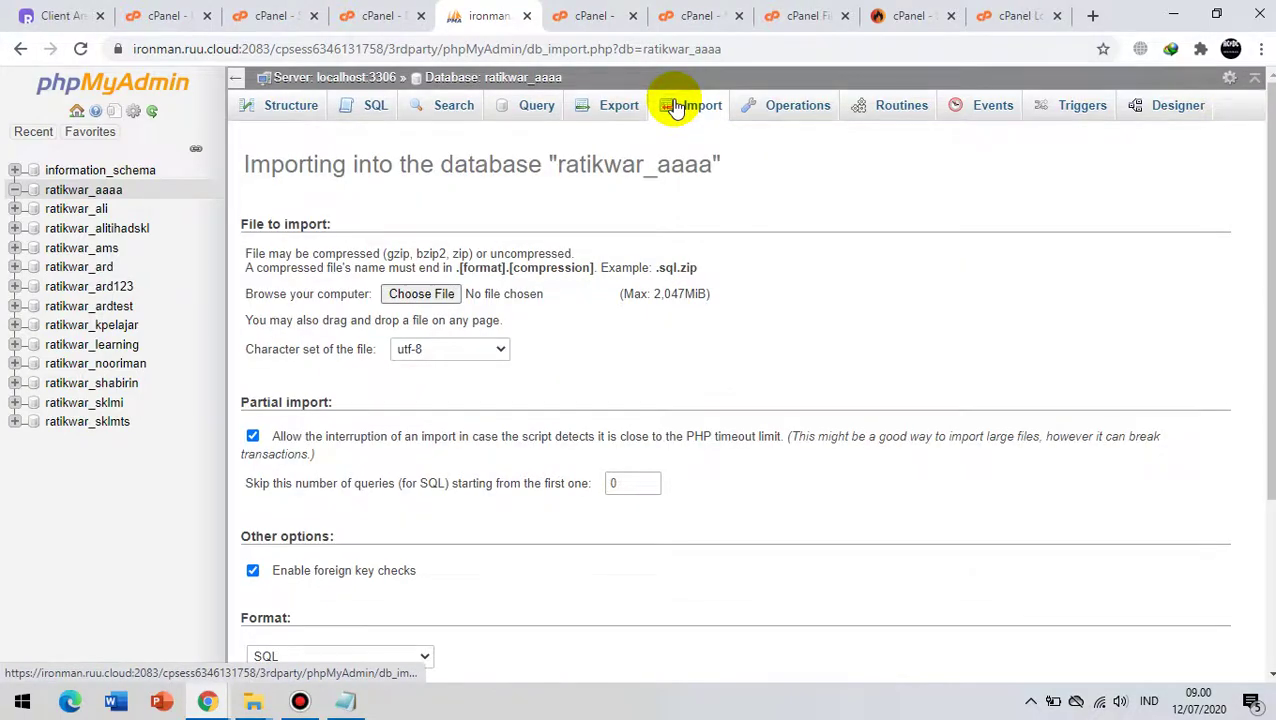
click(414, 294)
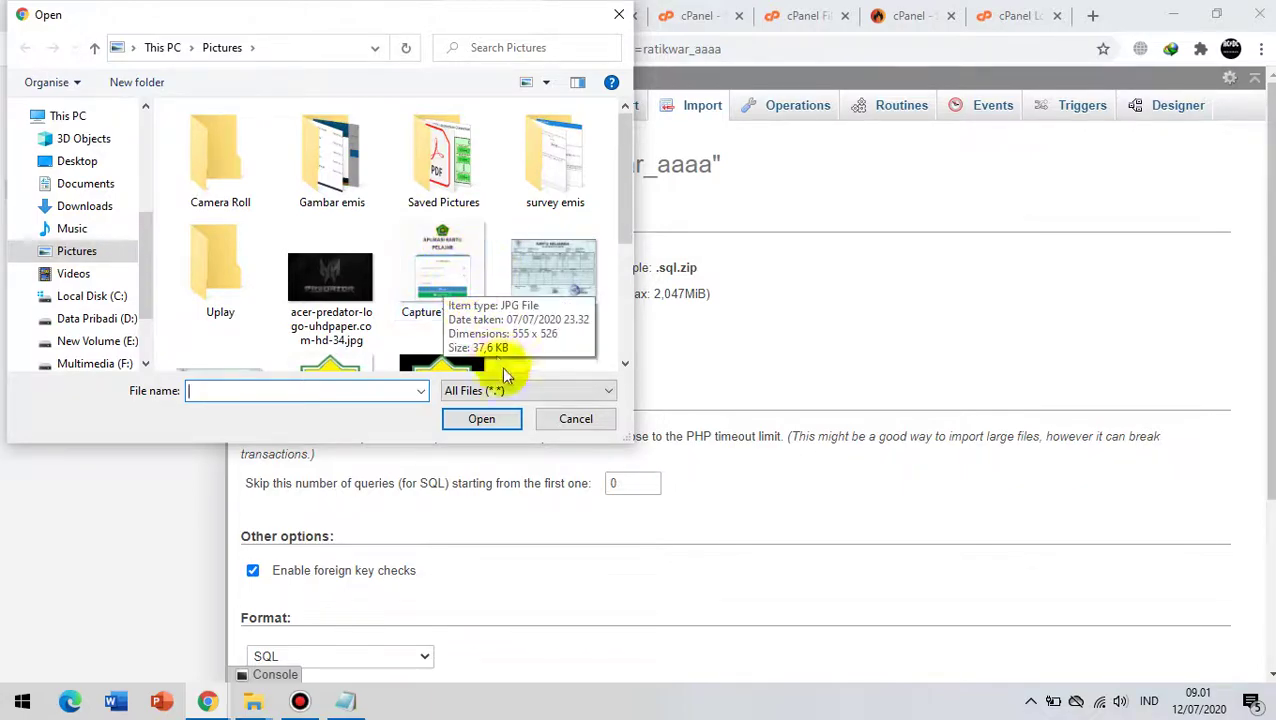
click(575, 419)
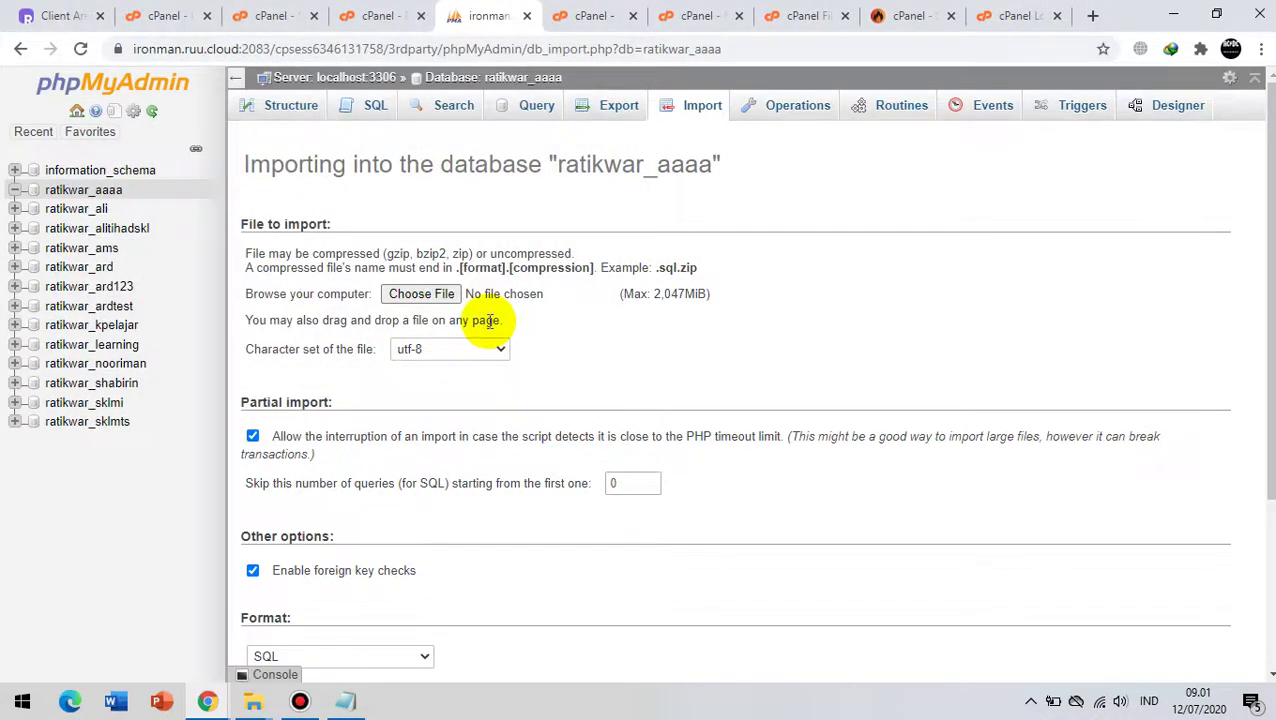
scroll(480, 335, down, 3)
click(273, 607)
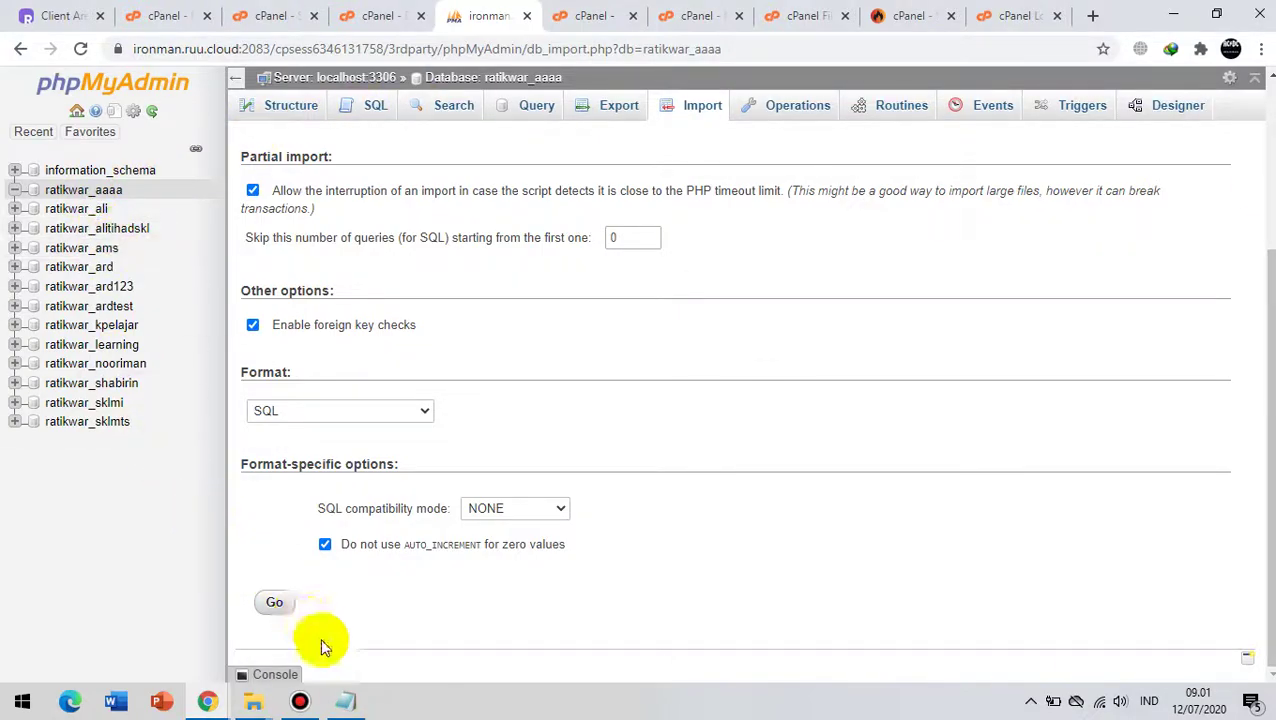
Step: Mark PHP selector in the Notepad topic list and expand the Perangkat Lunak section on the cPanel home page
click(345, 701)
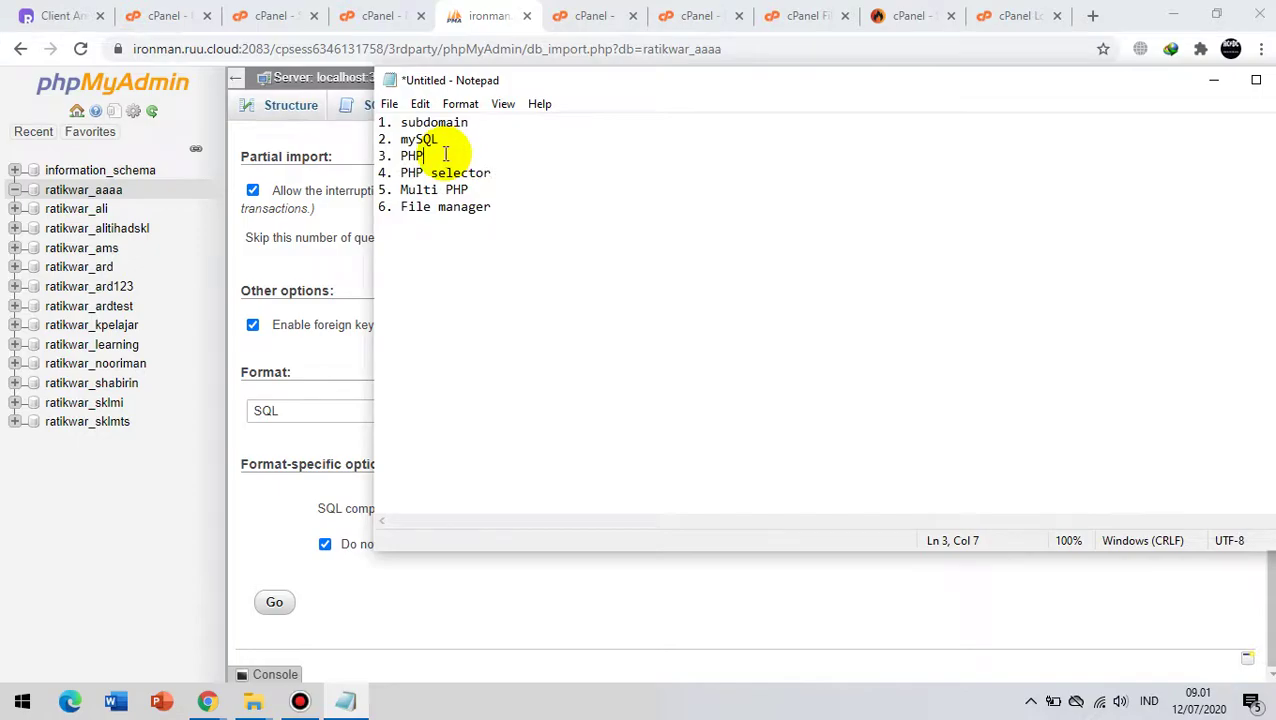
click(500, 173)
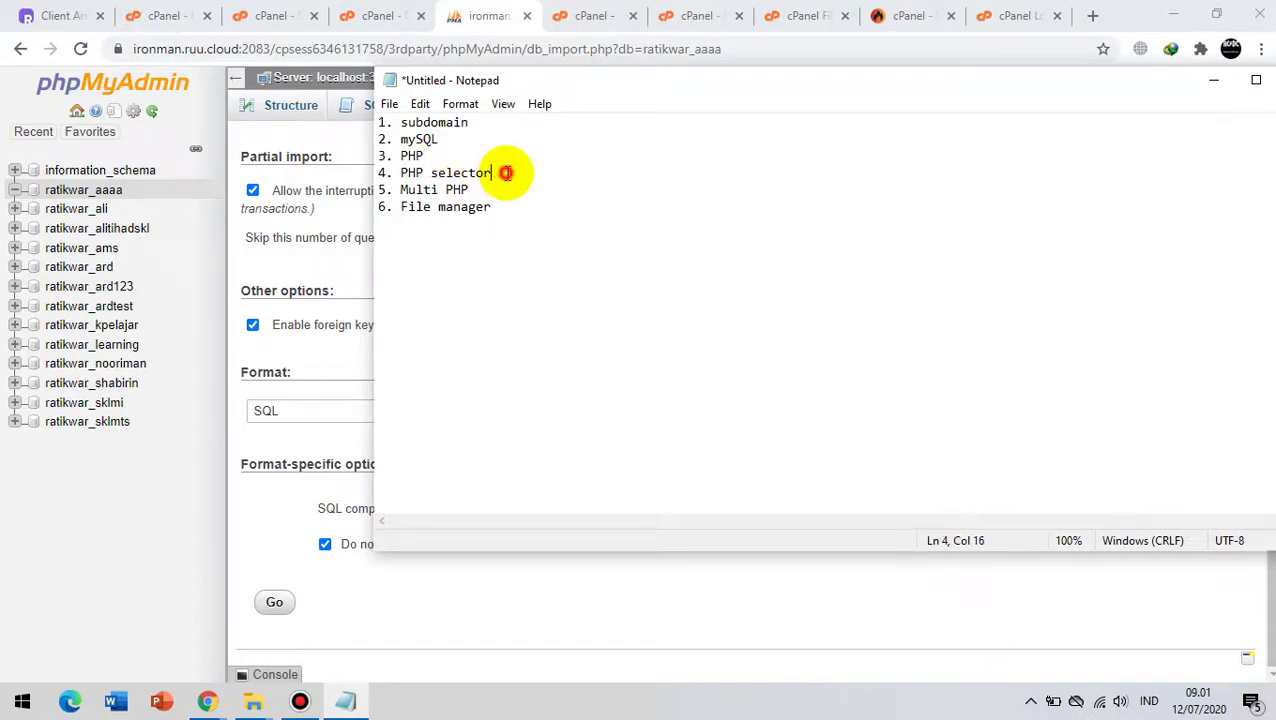
click(174, 22)
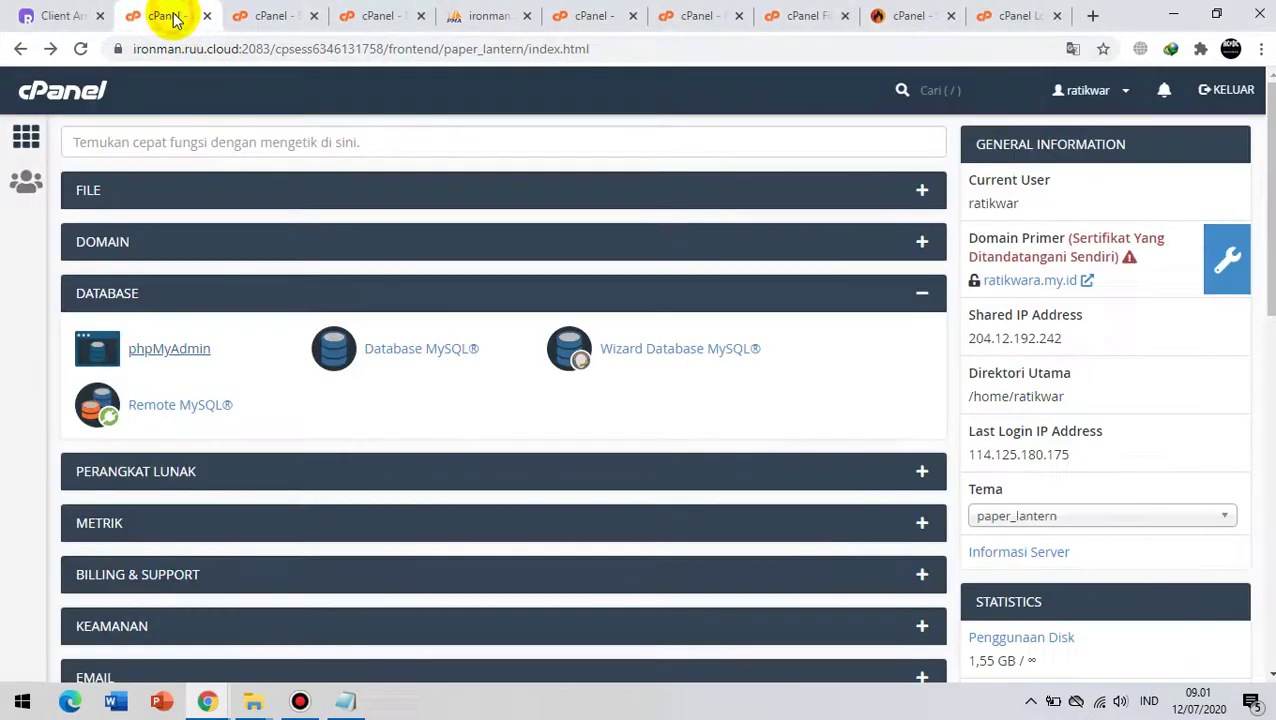
scroll(322, 251, down, 1)
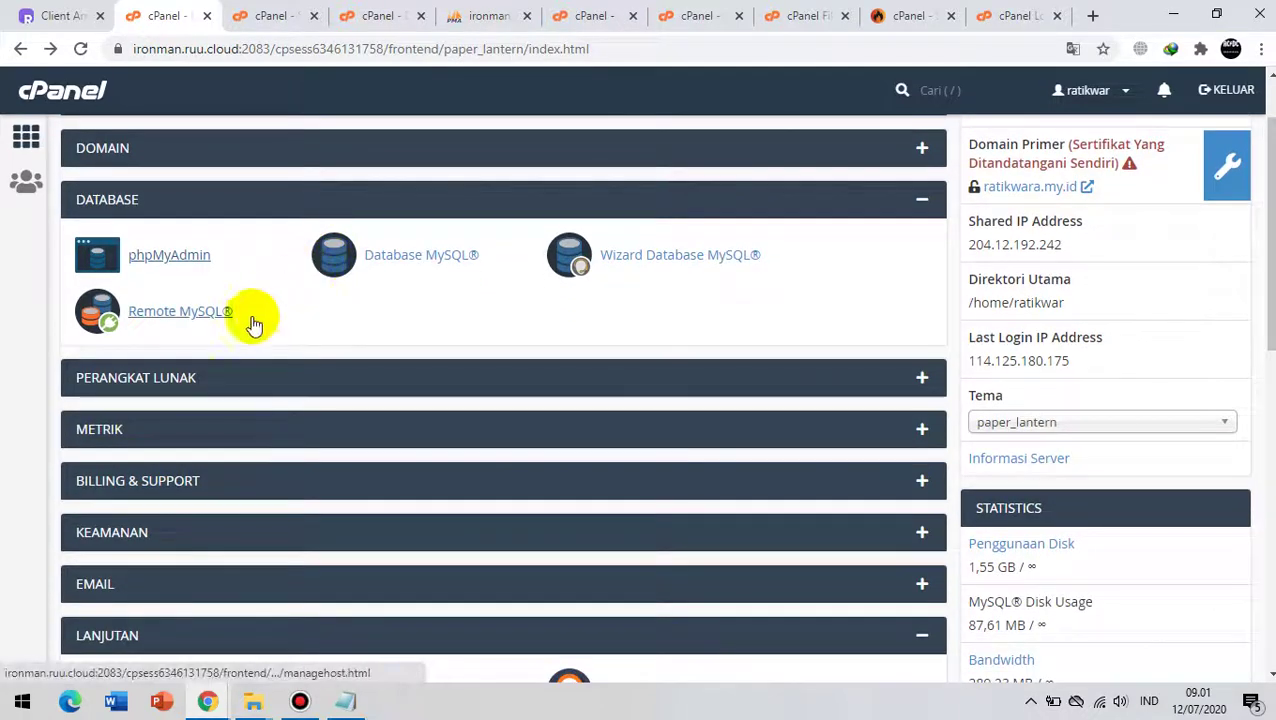
click(921, 381)
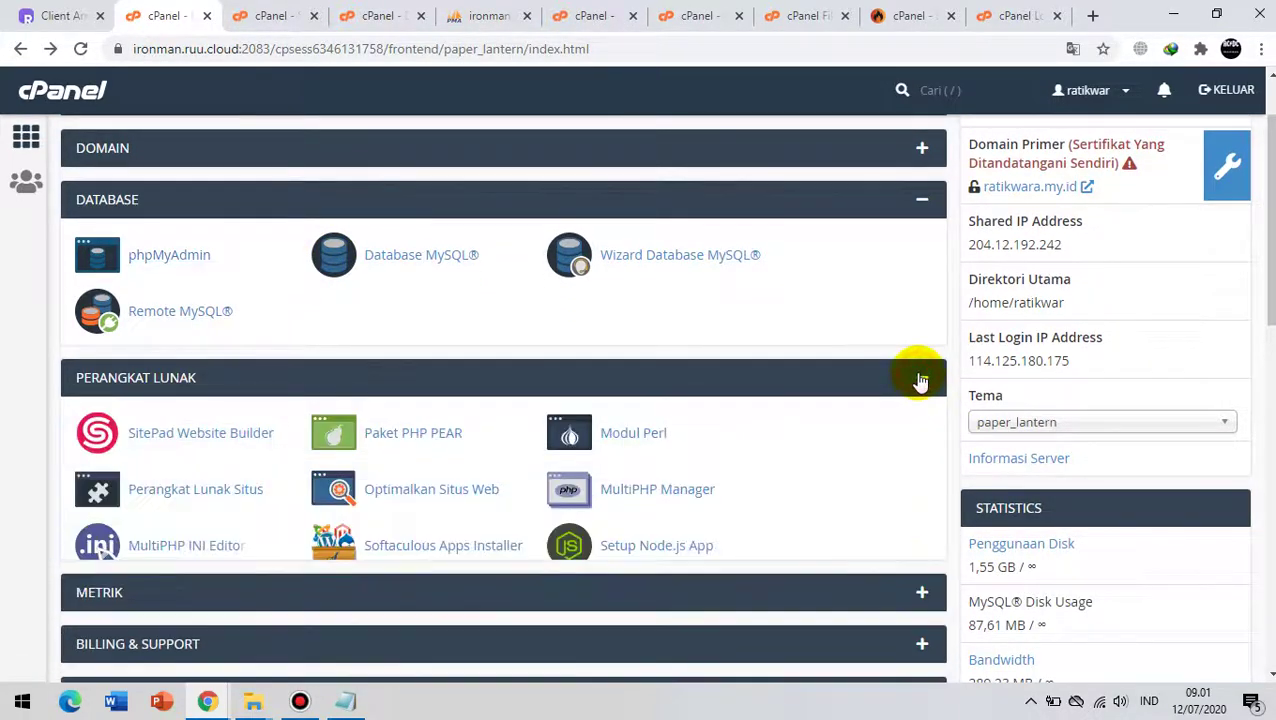
scroll(921, 381, down, 1)
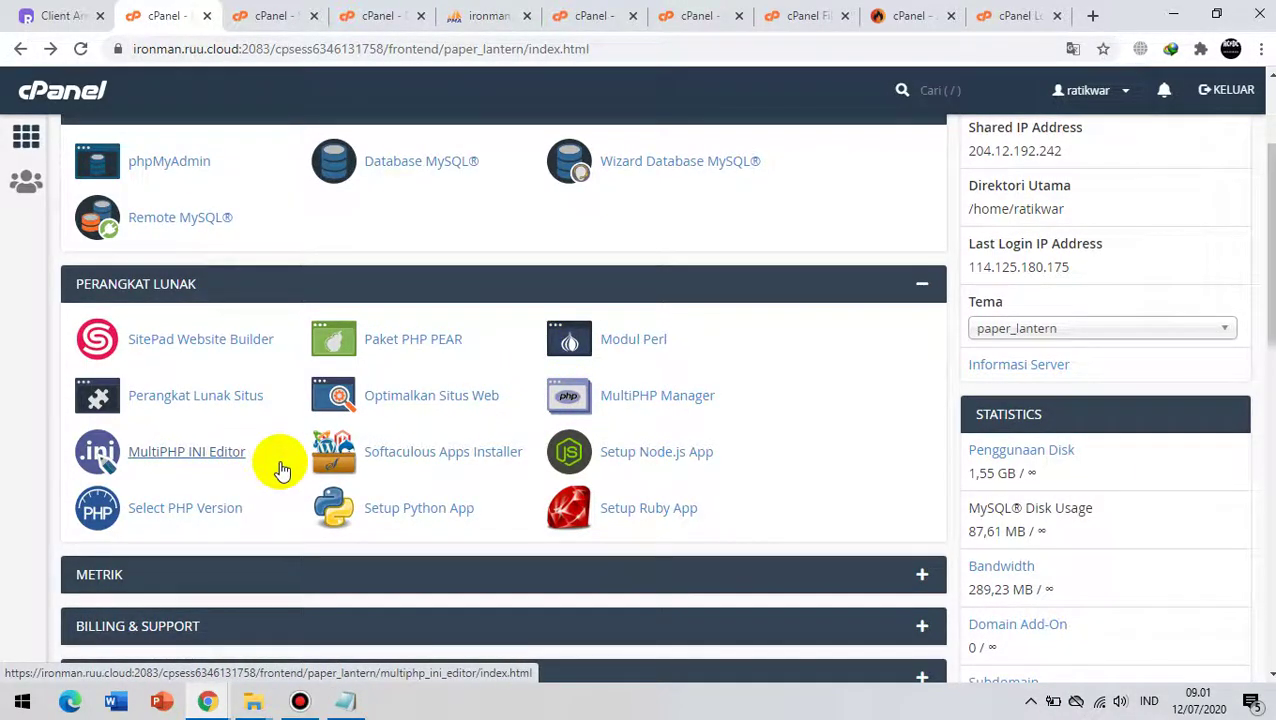
Step: Open the PHP Selector page and examine the current PHP version and the domain list under My domains
click(694, 10)
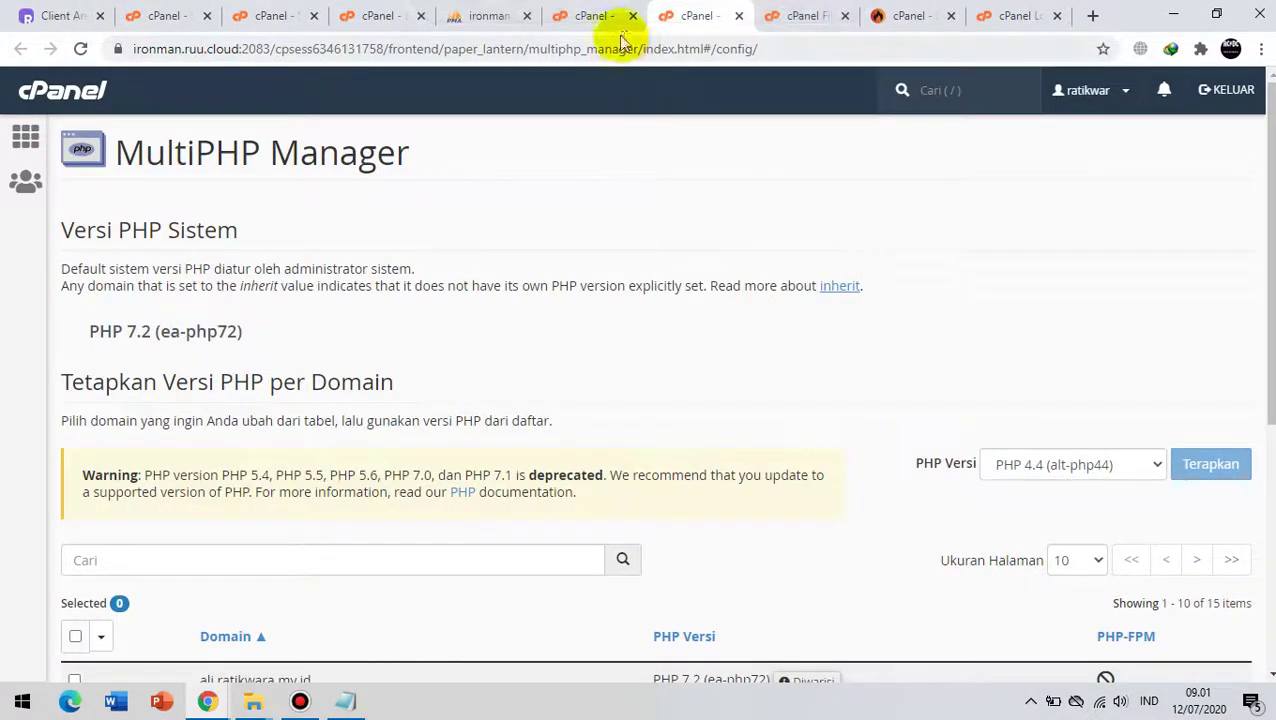
click(602, 16)
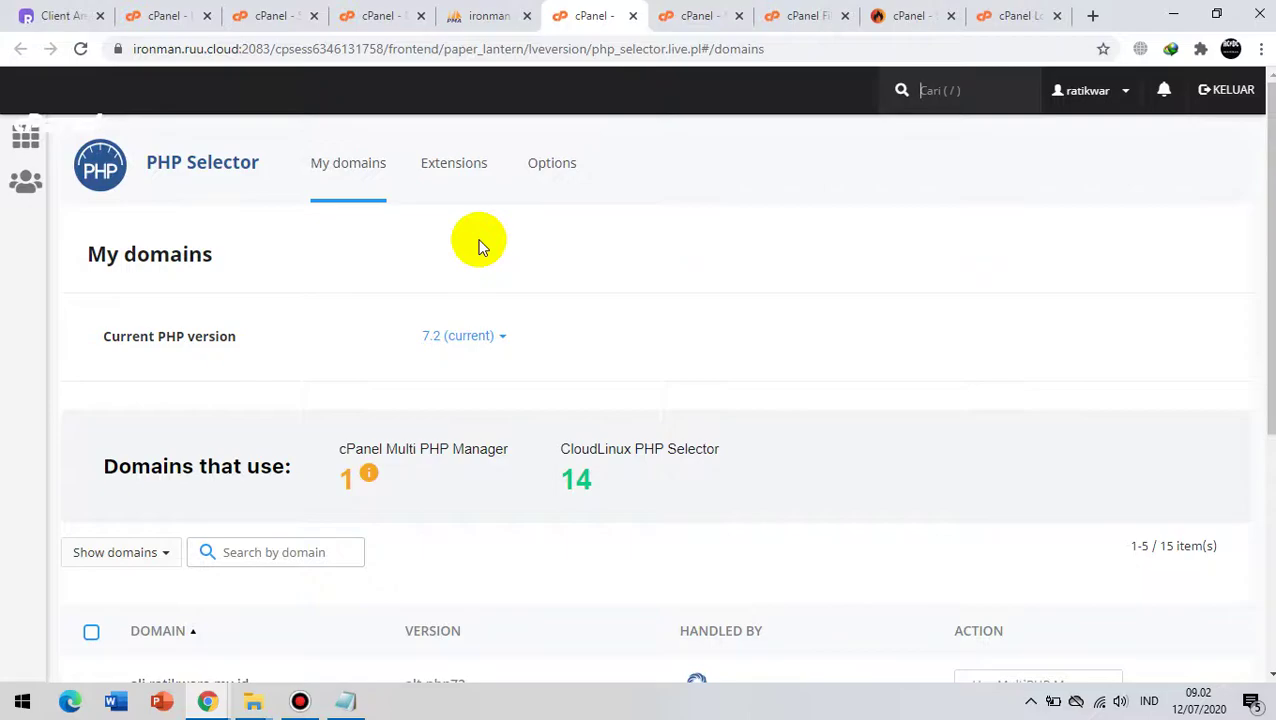
scroll(482, 255, down, 4)
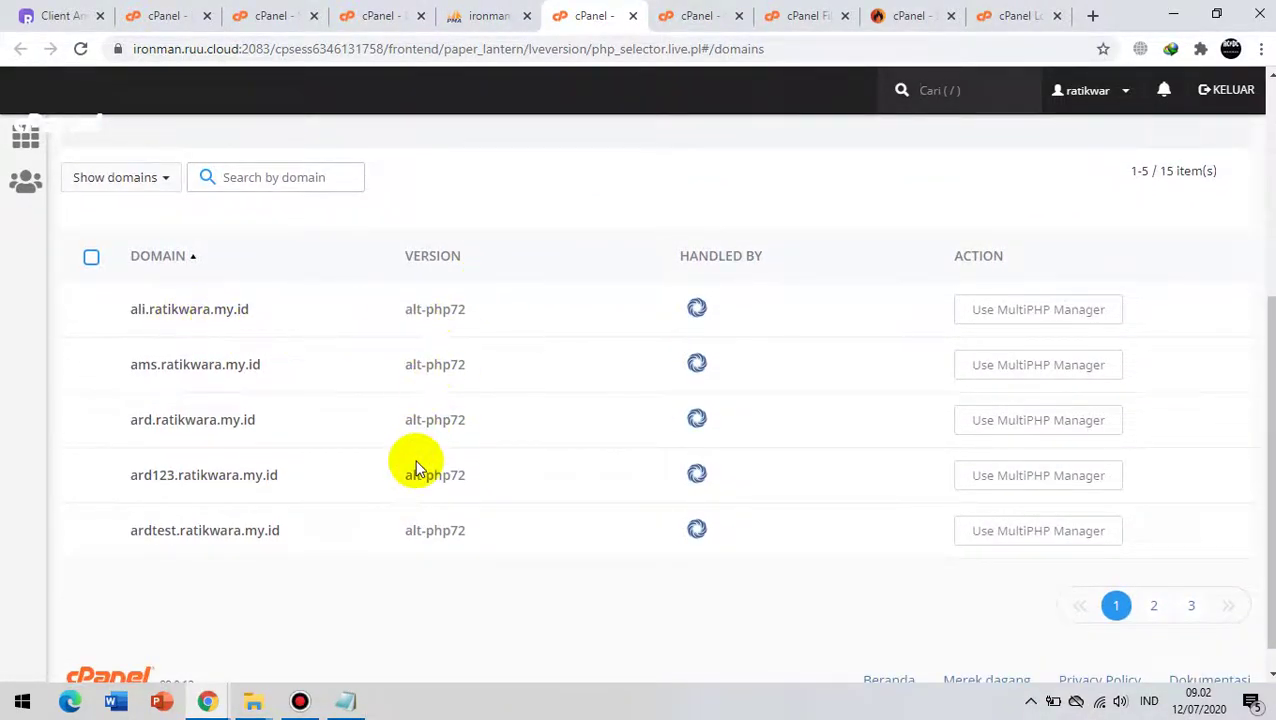
scroll(490, 408, up, 4)
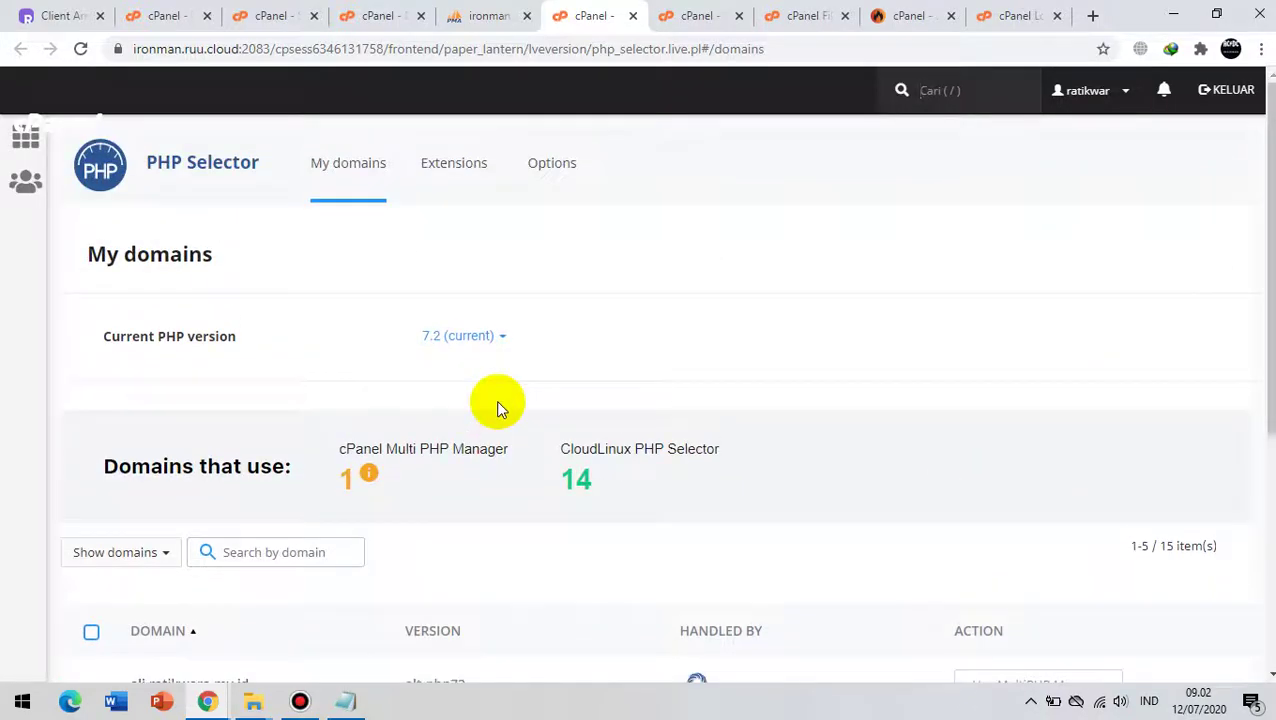
Step: Mark Multi PHP in the Notepad topic list, and examine the PHP version of each domain in MultiPHP Manager
click(345, 703)
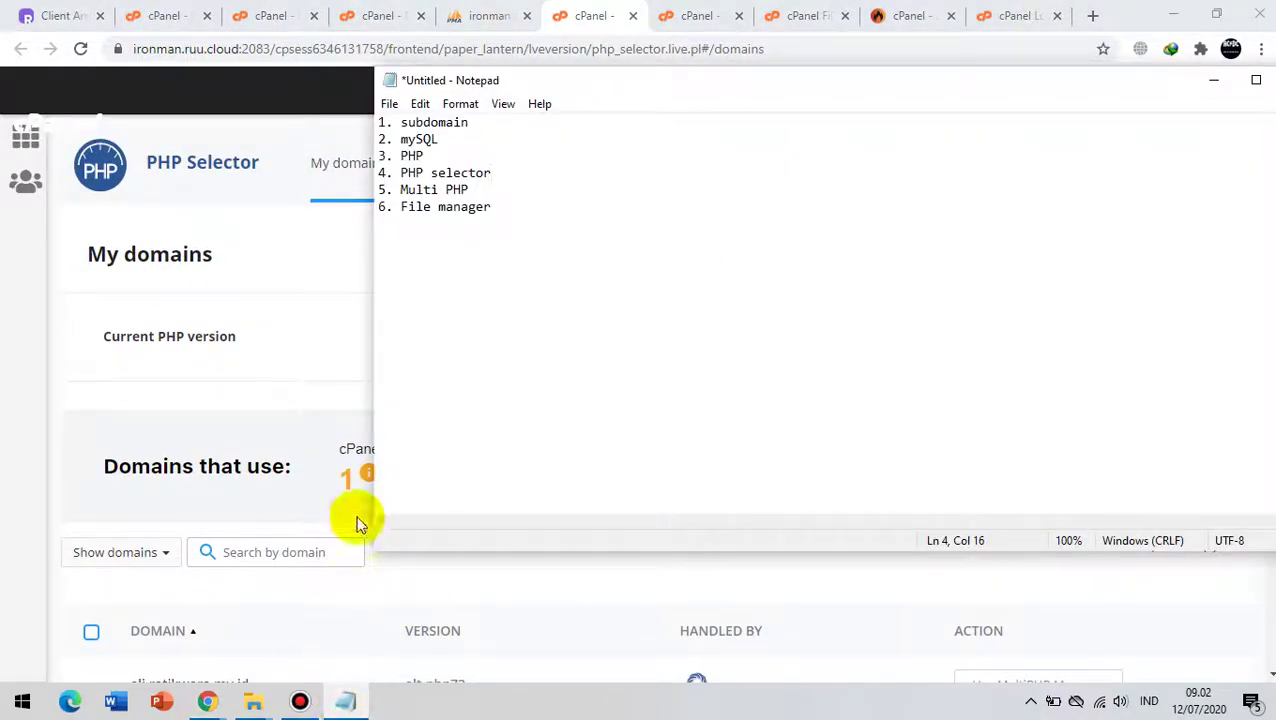
click(488, 190)
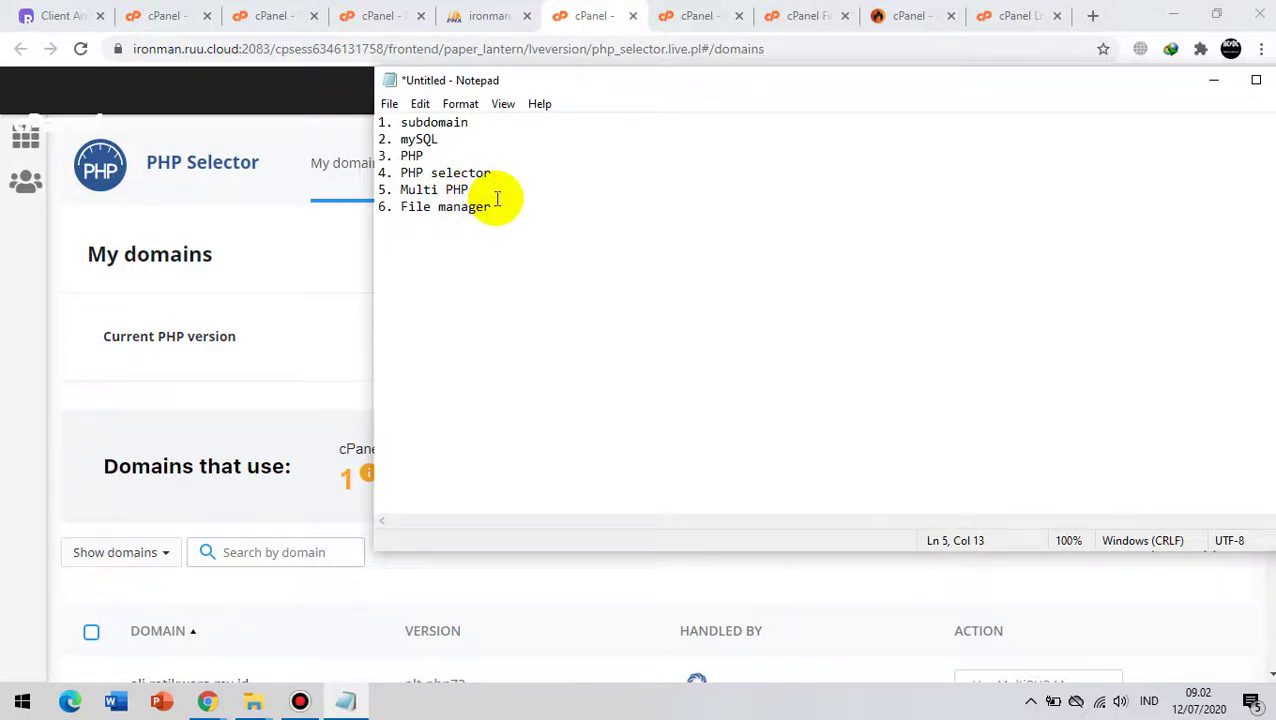
click(6, 362)
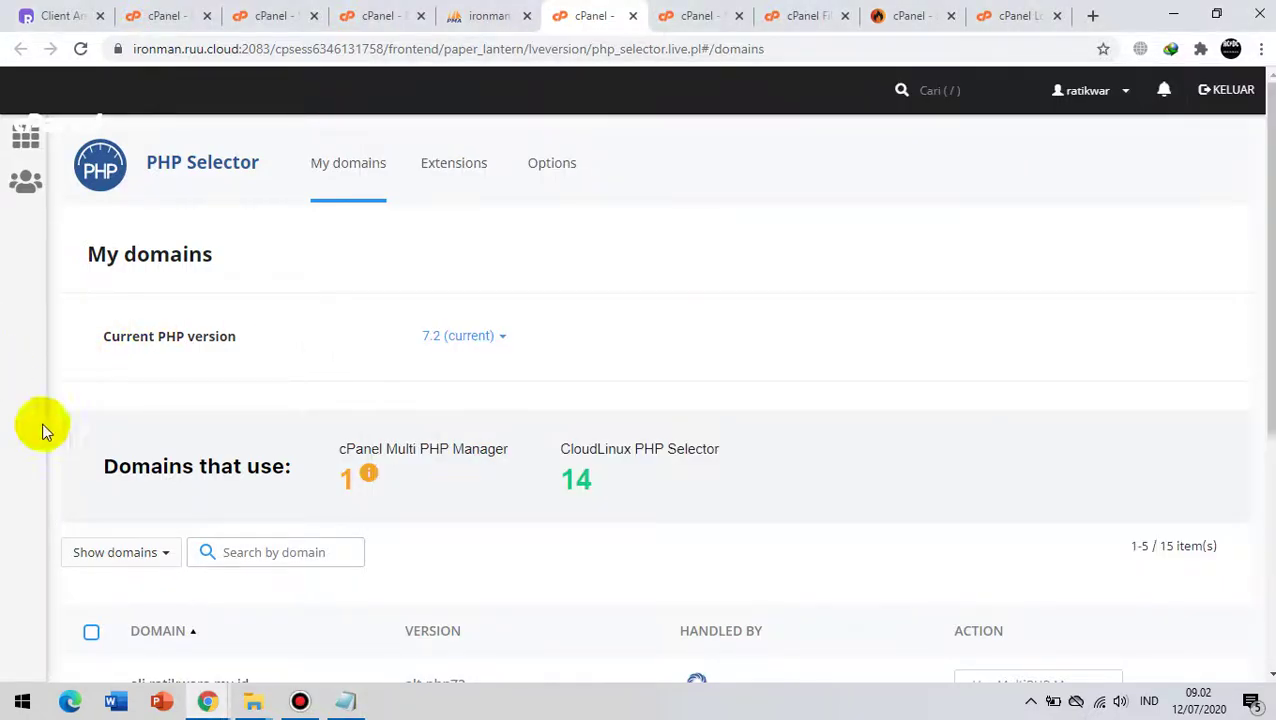
click(694, 14)
scroll(664, 202, down, 2)
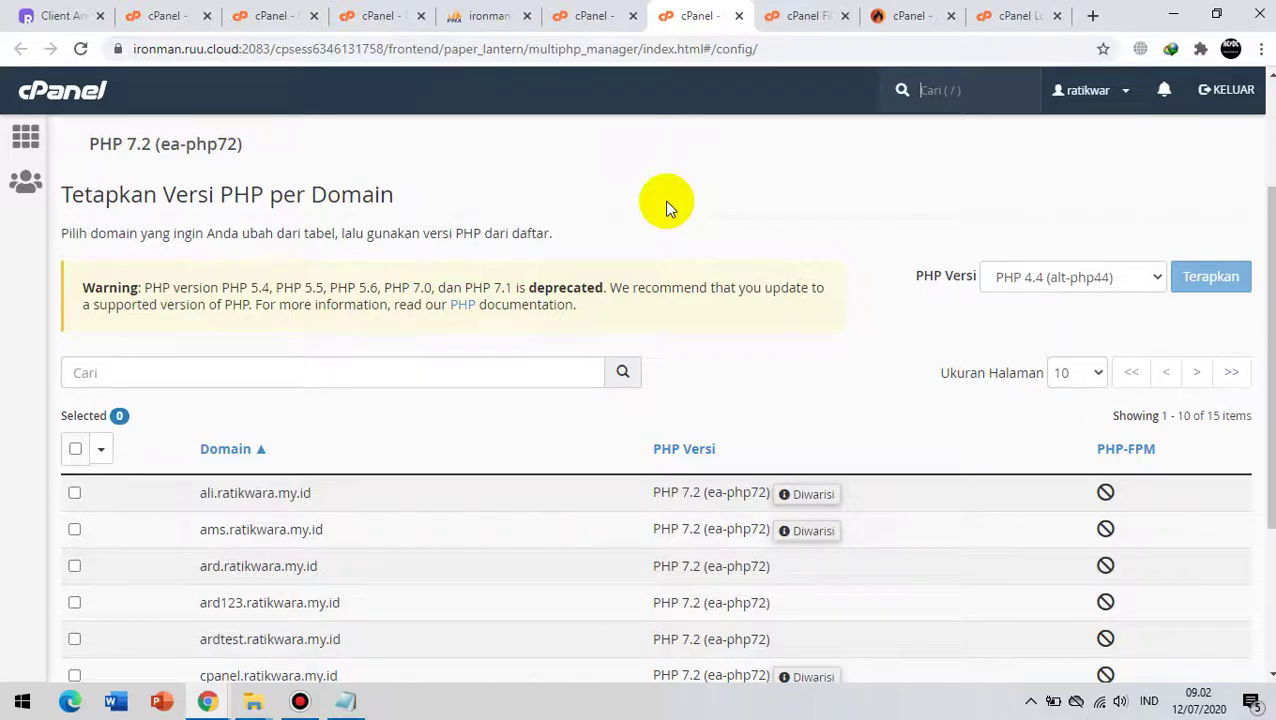
scroll(668, 207, down, 5)
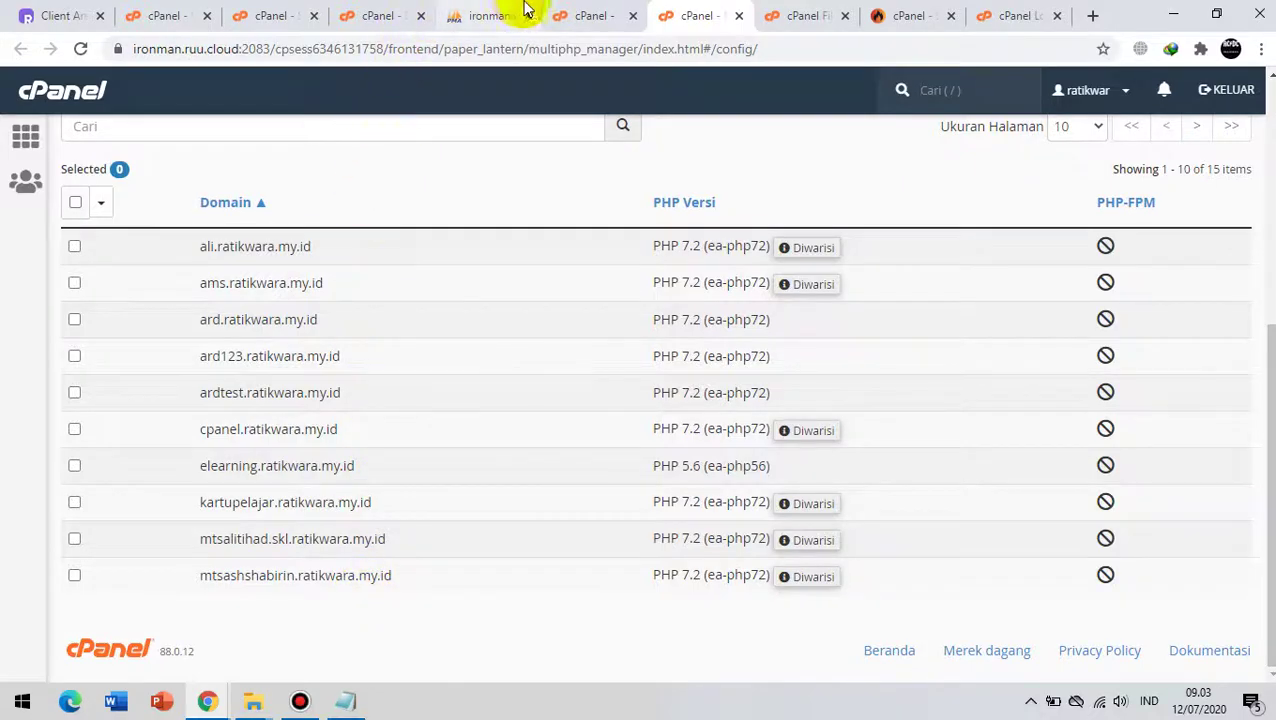
Step: Compare PHP Selector with MultiPHP Manager, and view the available PHP versions for domains without applying any
click(598, 15)
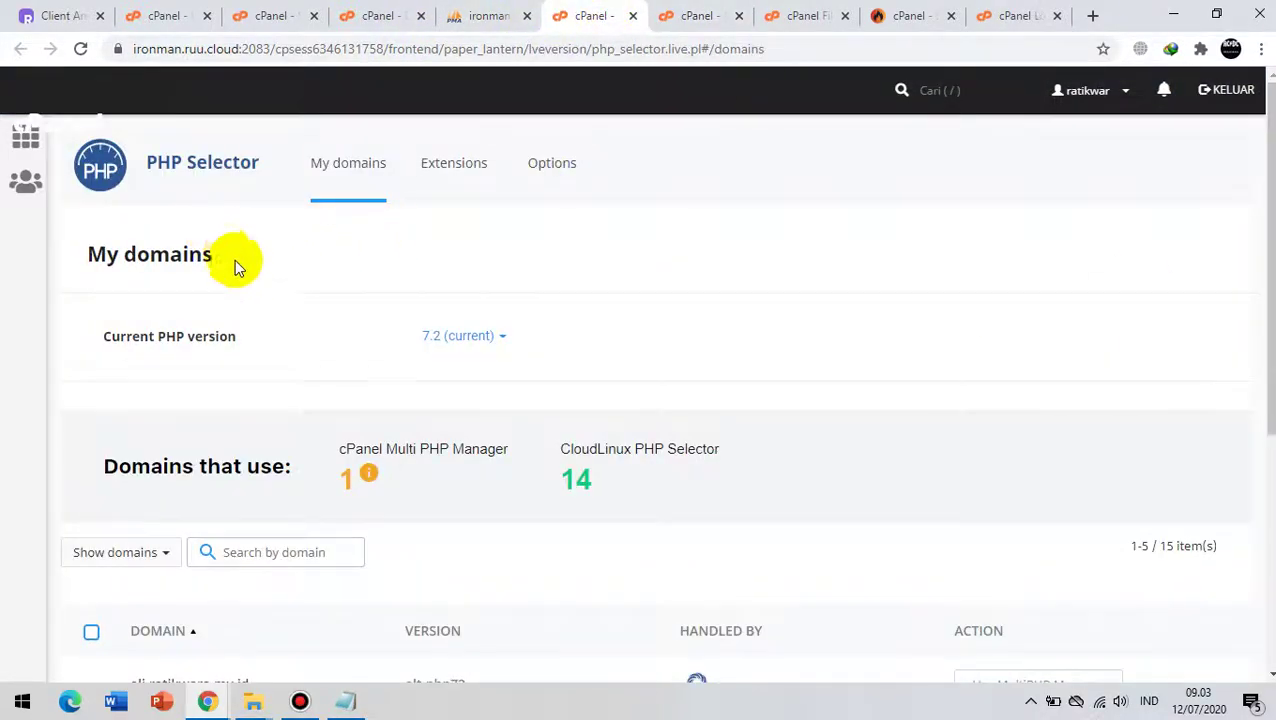
click(688, 13)
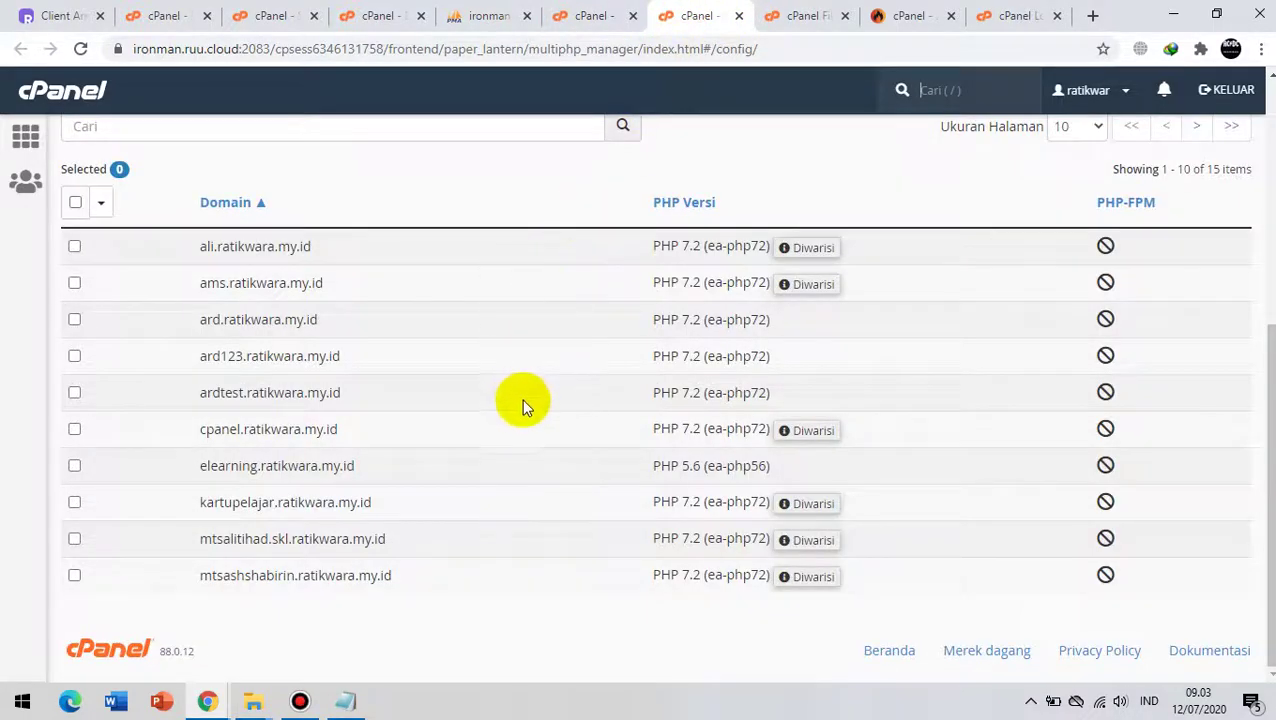
scroll(520, 400, up, 2)
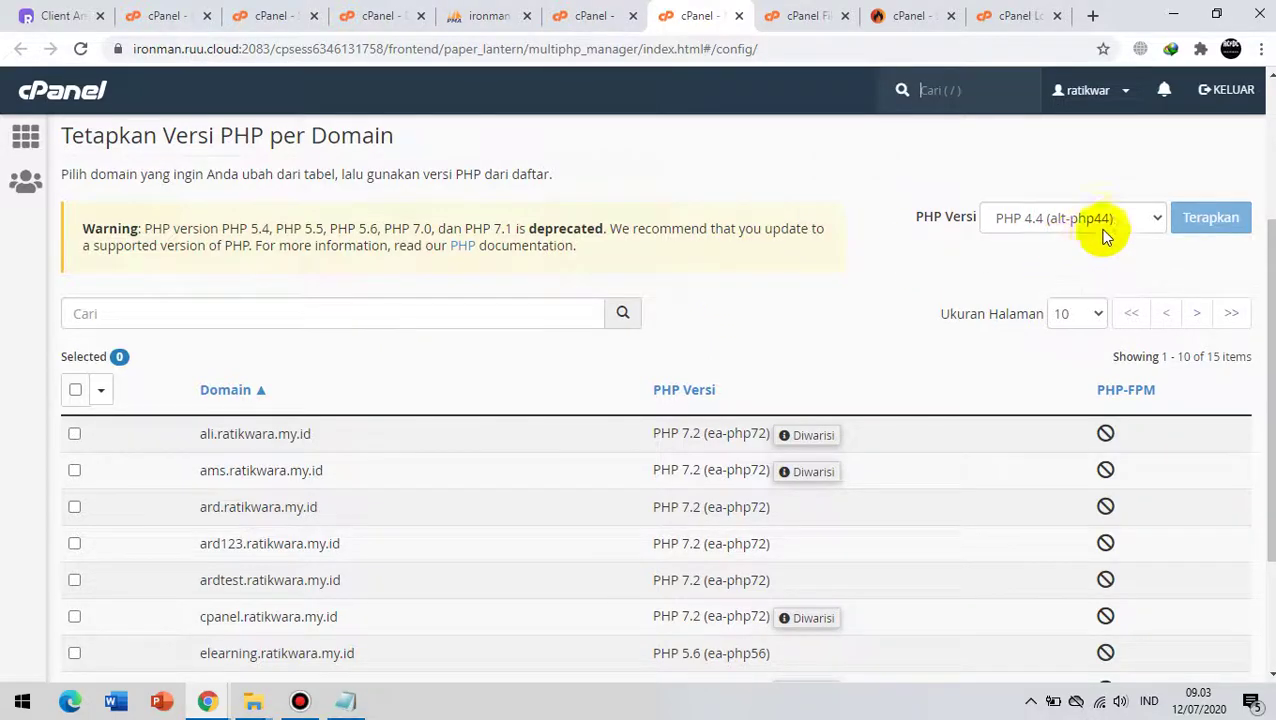
click(1150, 221)
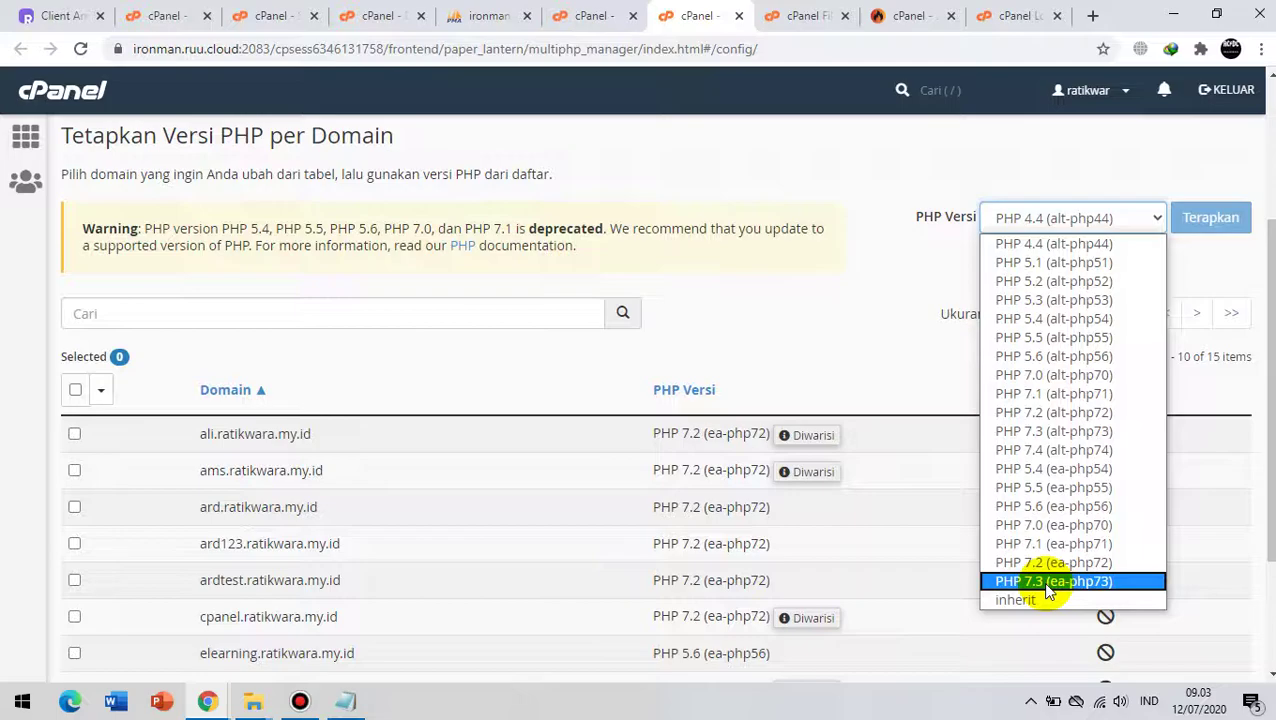
click(823, 156)
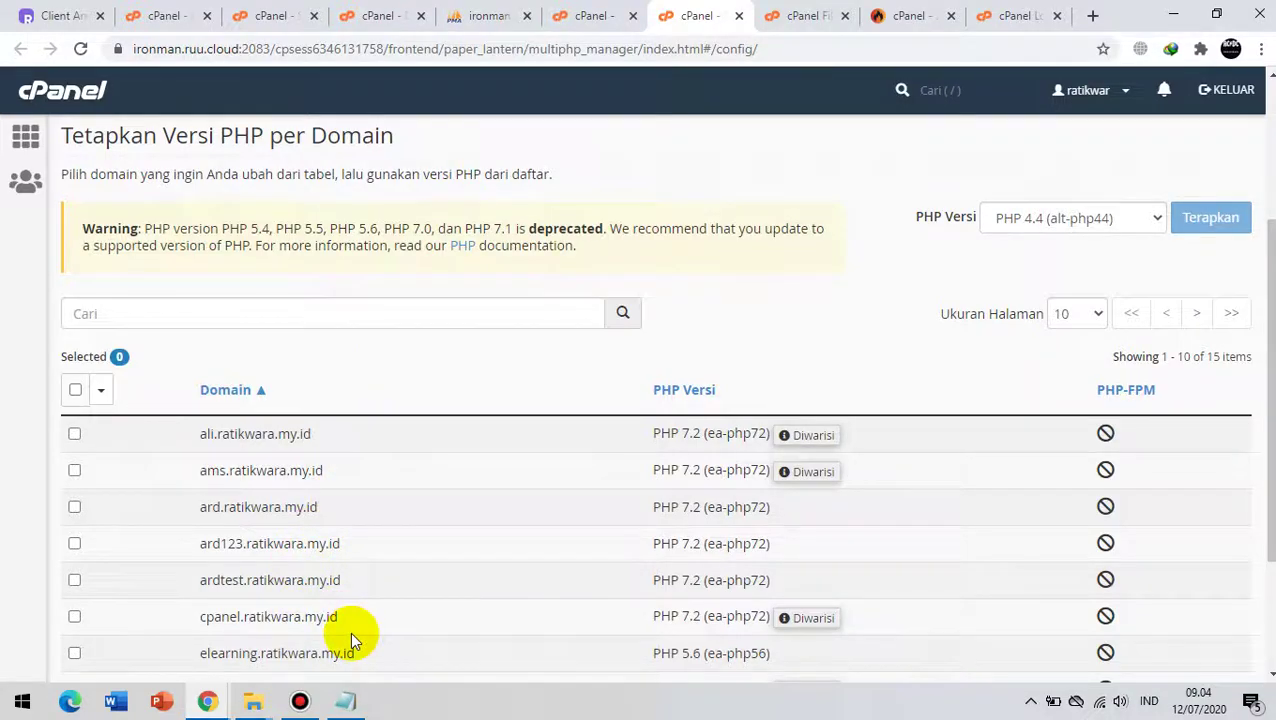
Step: Mark File manager in the Notepad topic list and expand the File section on the cPanel home page
click(346, 704)
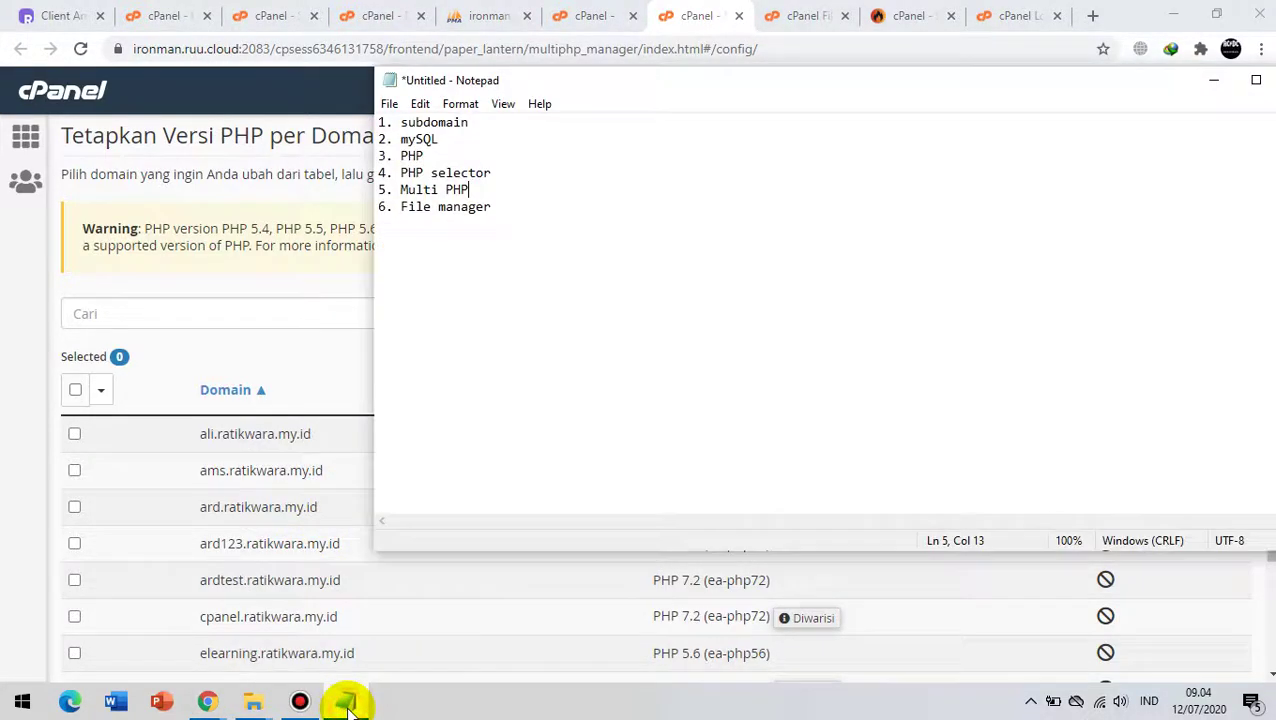
drag(401, 122, 520, 188)
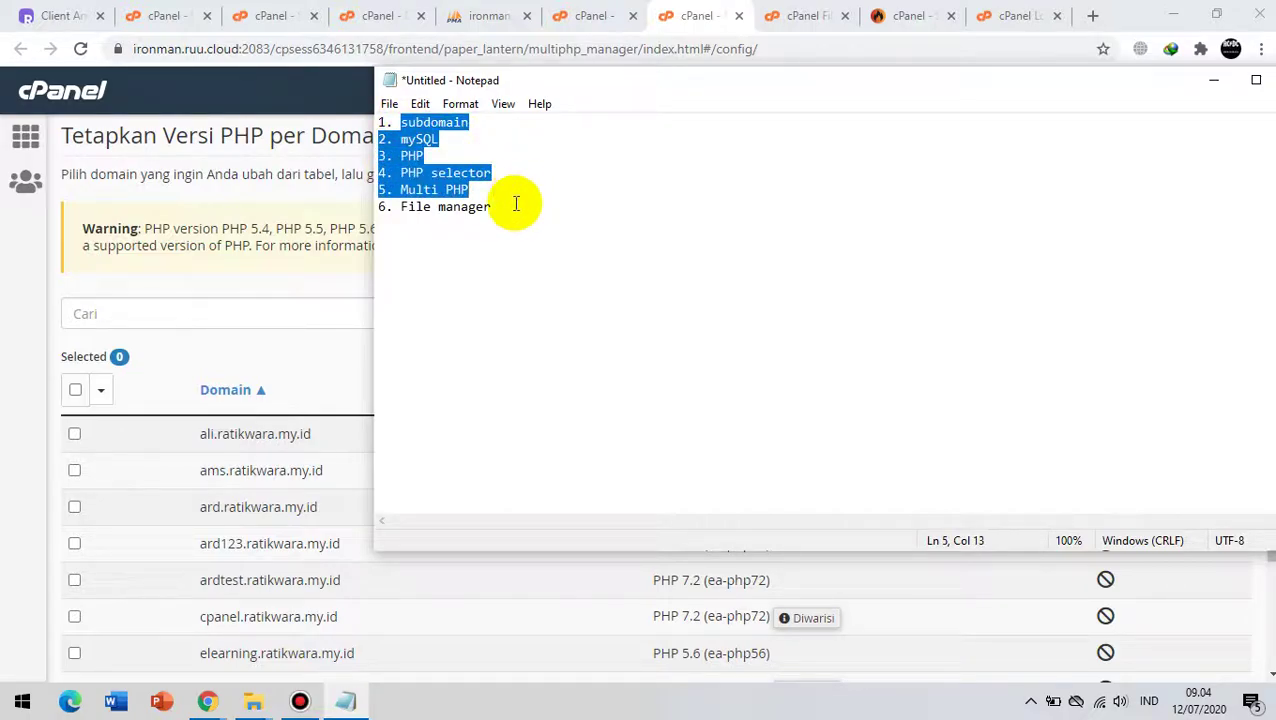
click(514, 207)
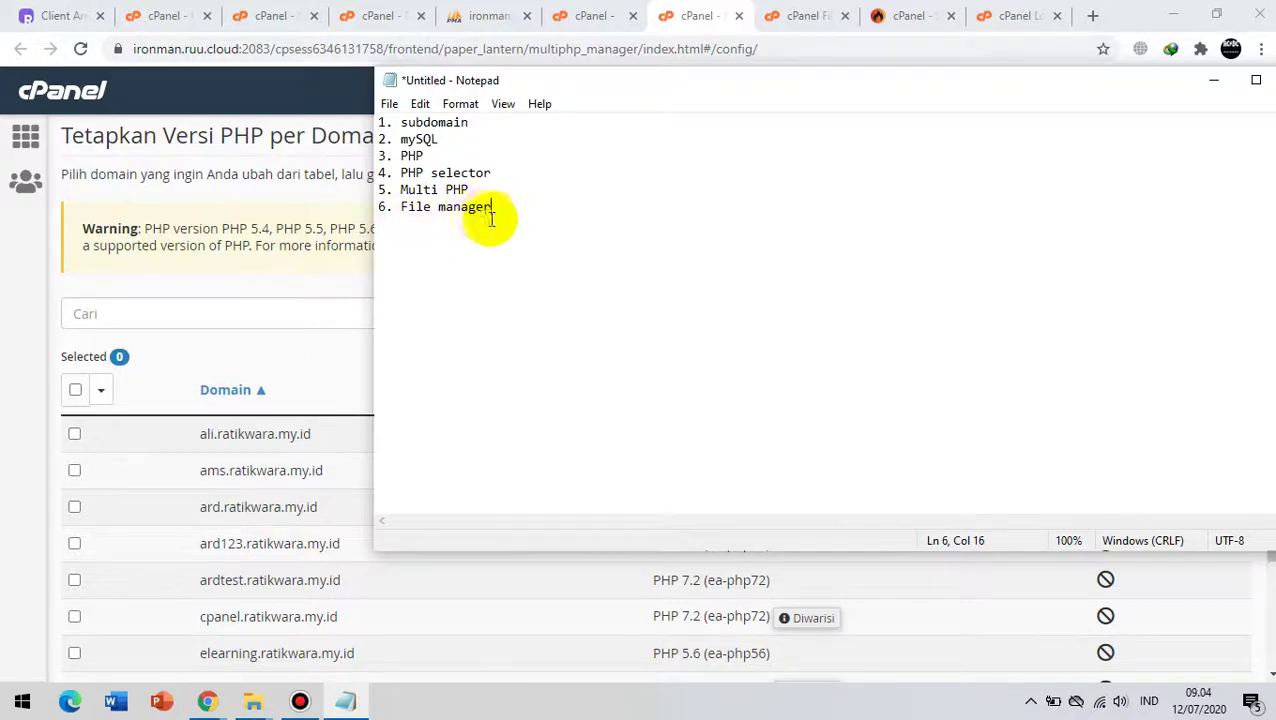
click(163, 15)
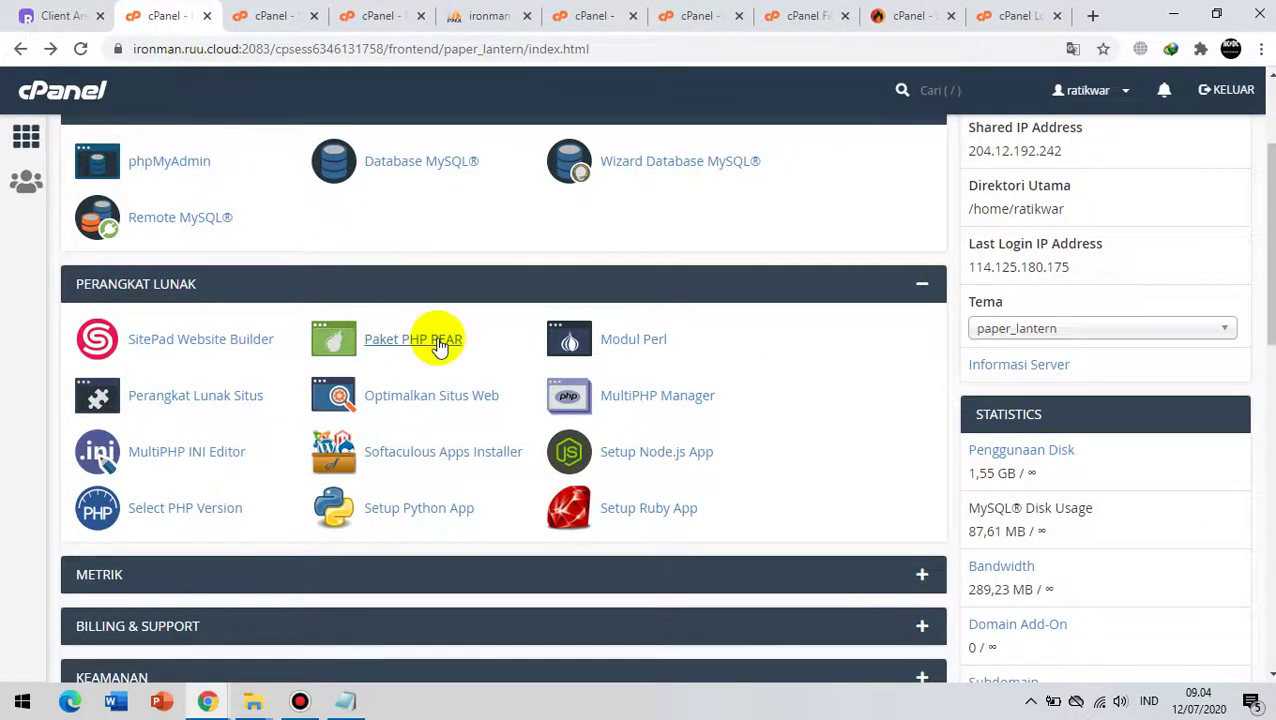
scroll(436, 336, up, 2)
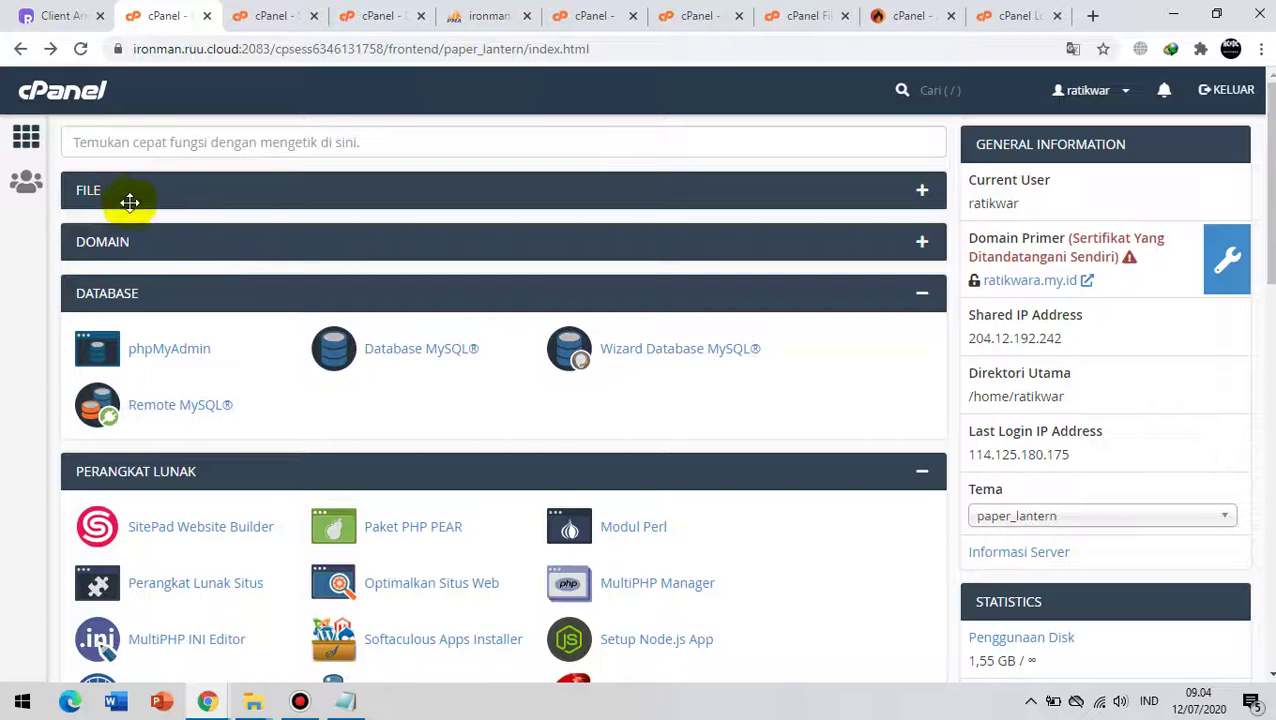
click(924, 190)
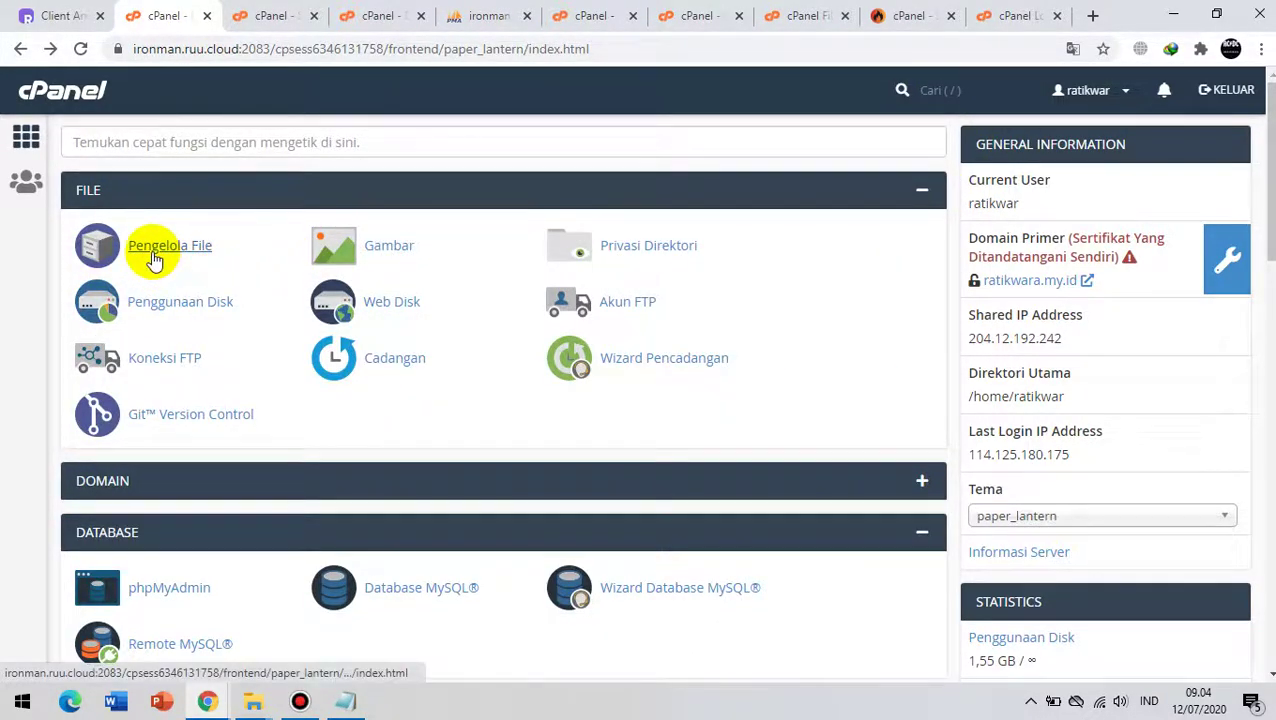
Step: Reload the File Manager page, and look through the subdomains and their document roots on the Subdomain page
click(795, 12)
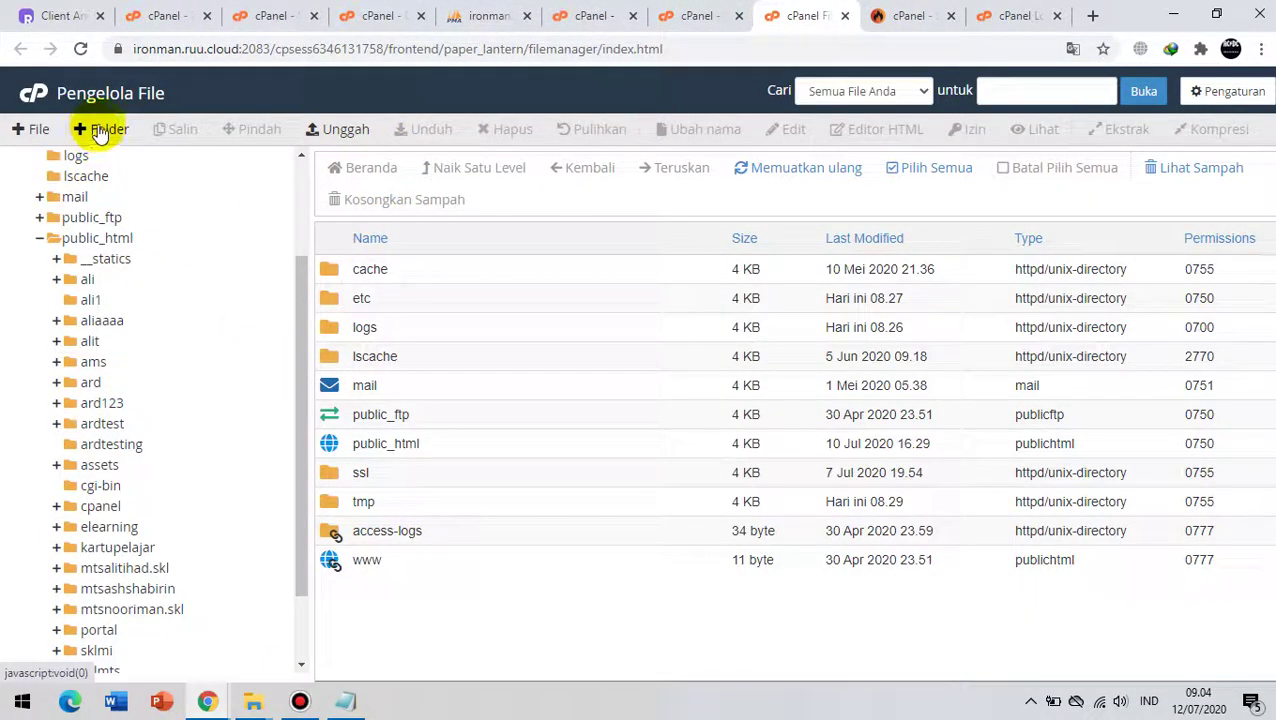
click(82, 48)
click(163, 18)
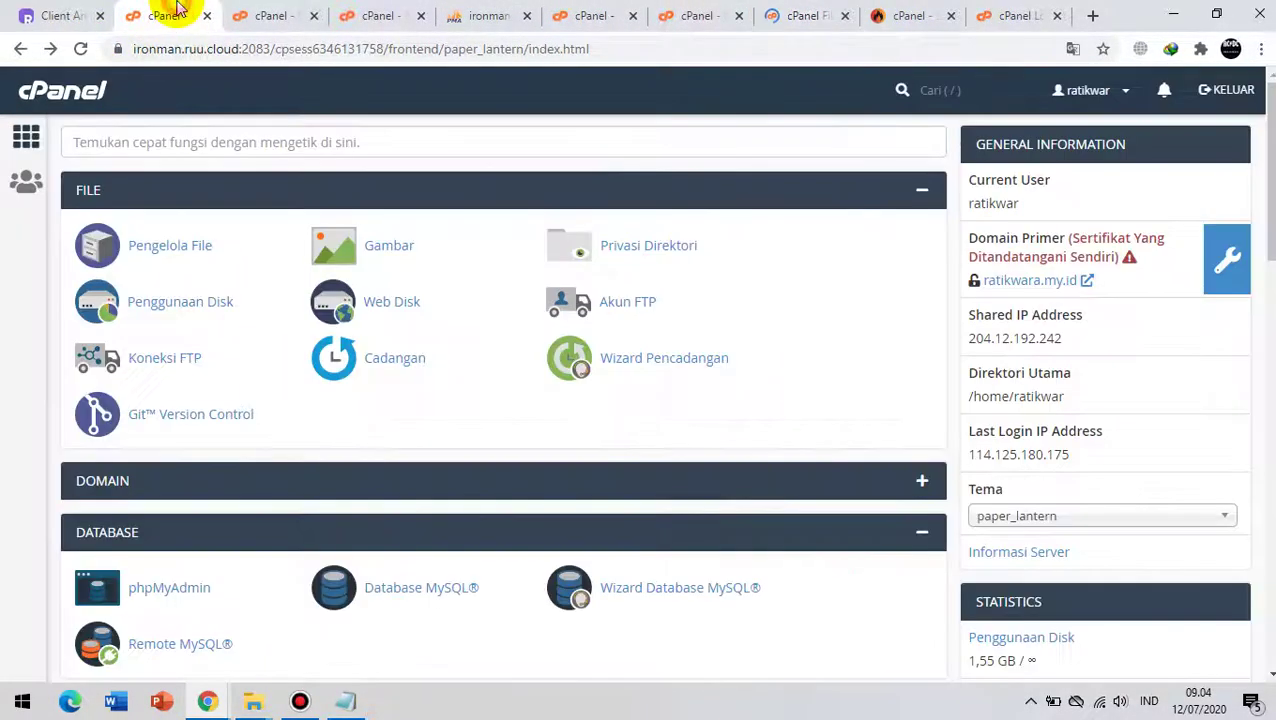
click(256, 12)
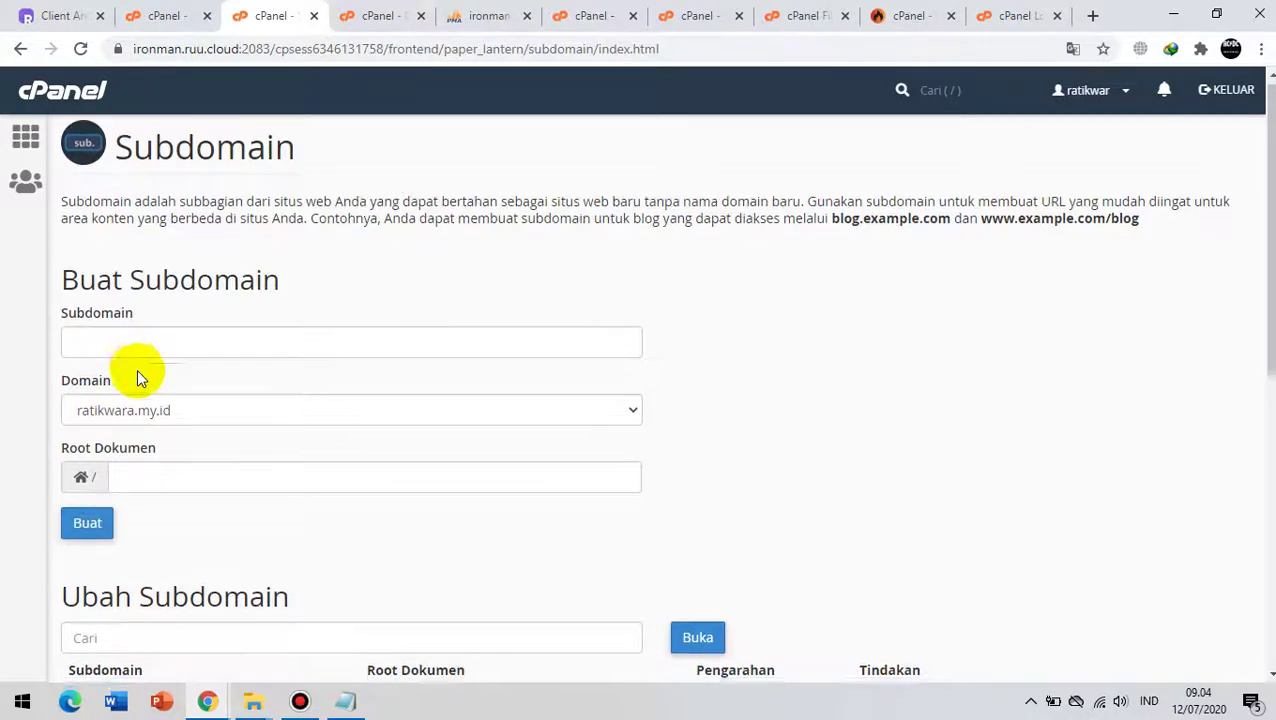
scroll(137, 375, down, 6)
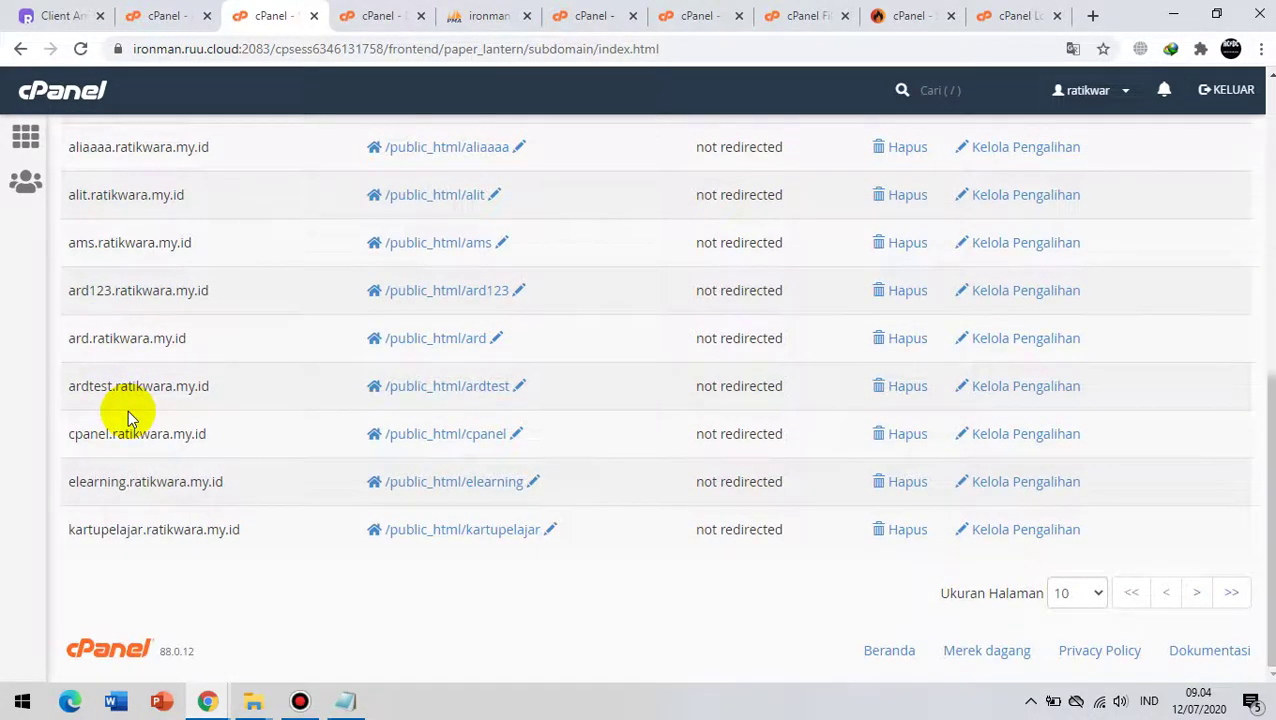
Step: Expand public_html under the home directory in File Manager and examine the folders belonging to the subdomains
click(790, 15)
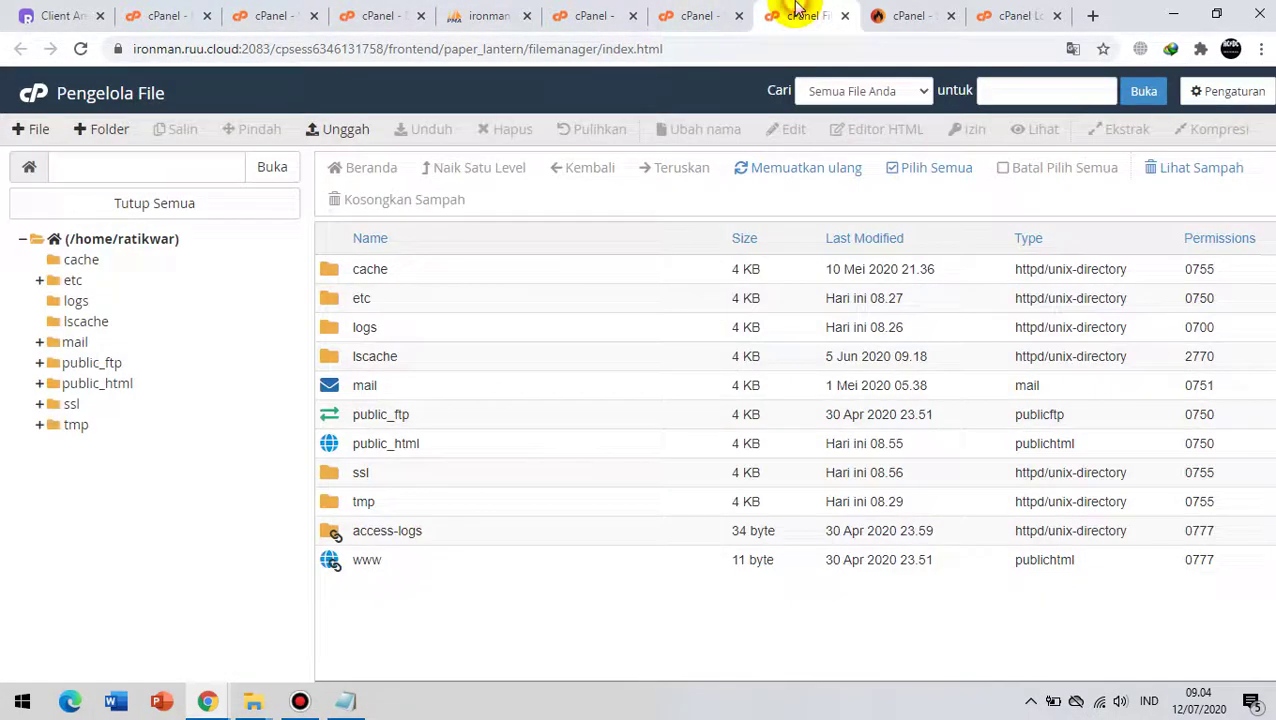
click(23, 239)
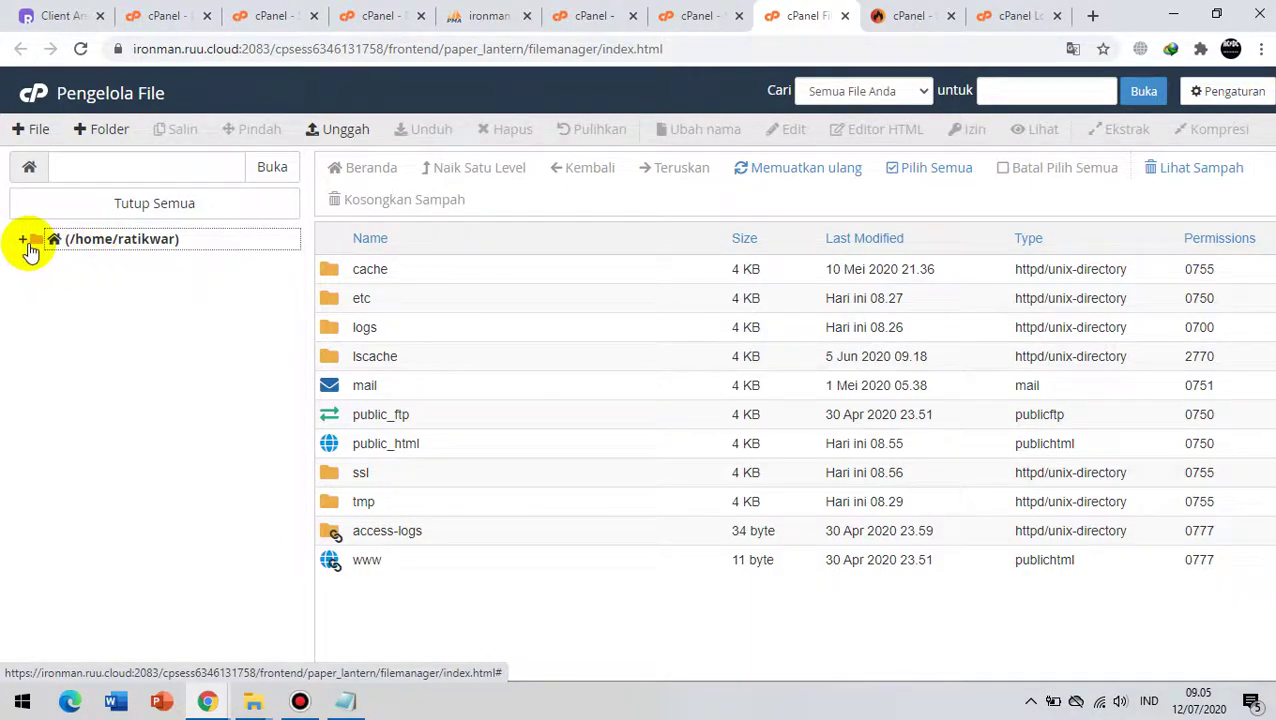
click(23, 240)
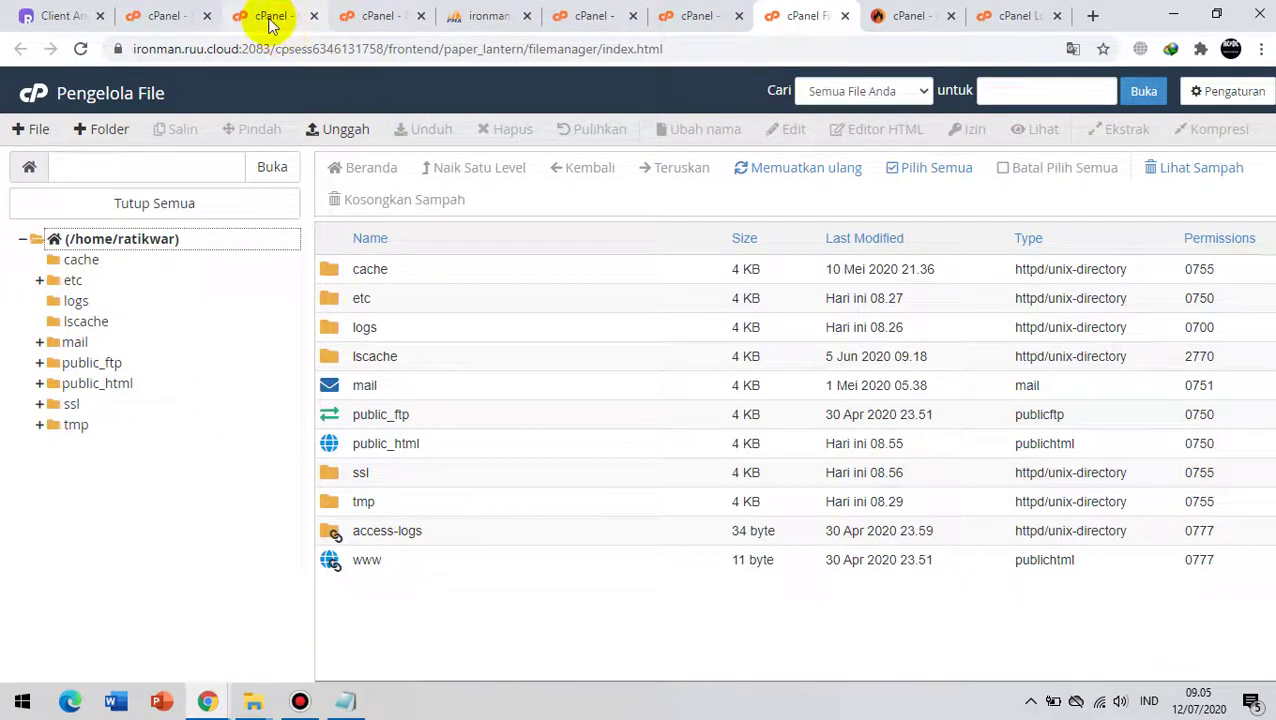
click(40, 384)
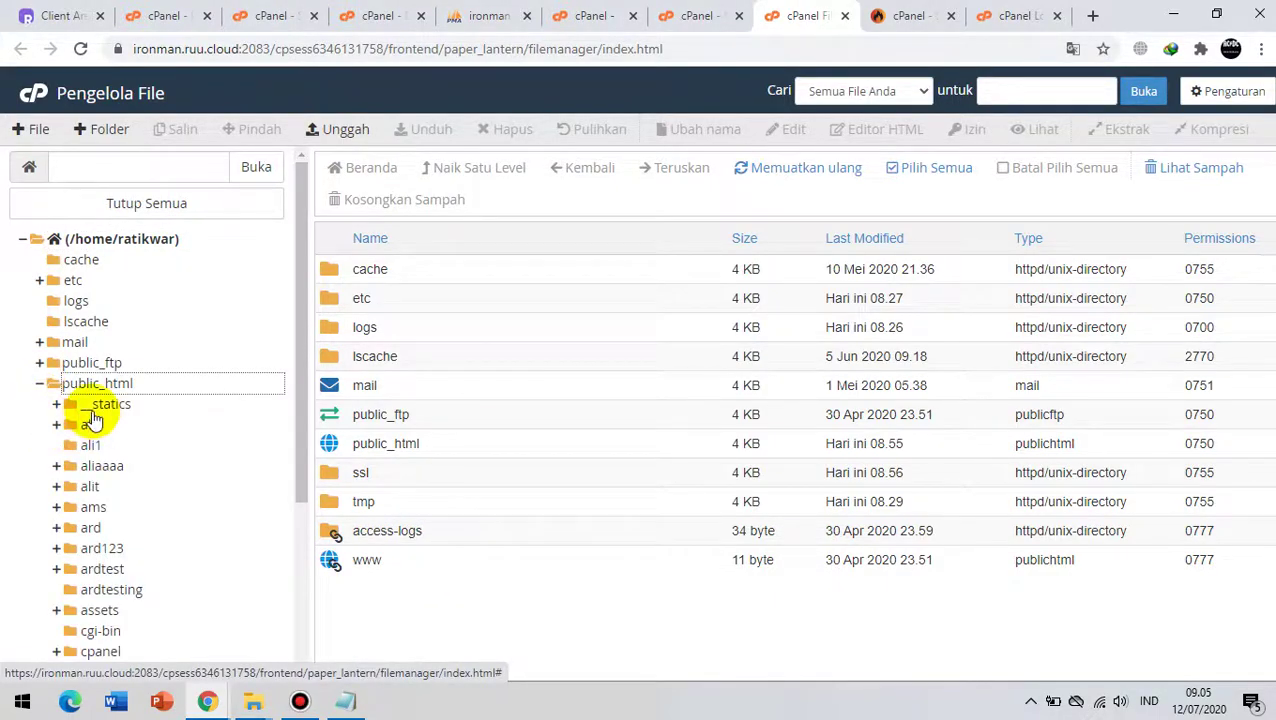
scroll(93, 416, down, 2)
scroll(93, 416, down, 1)
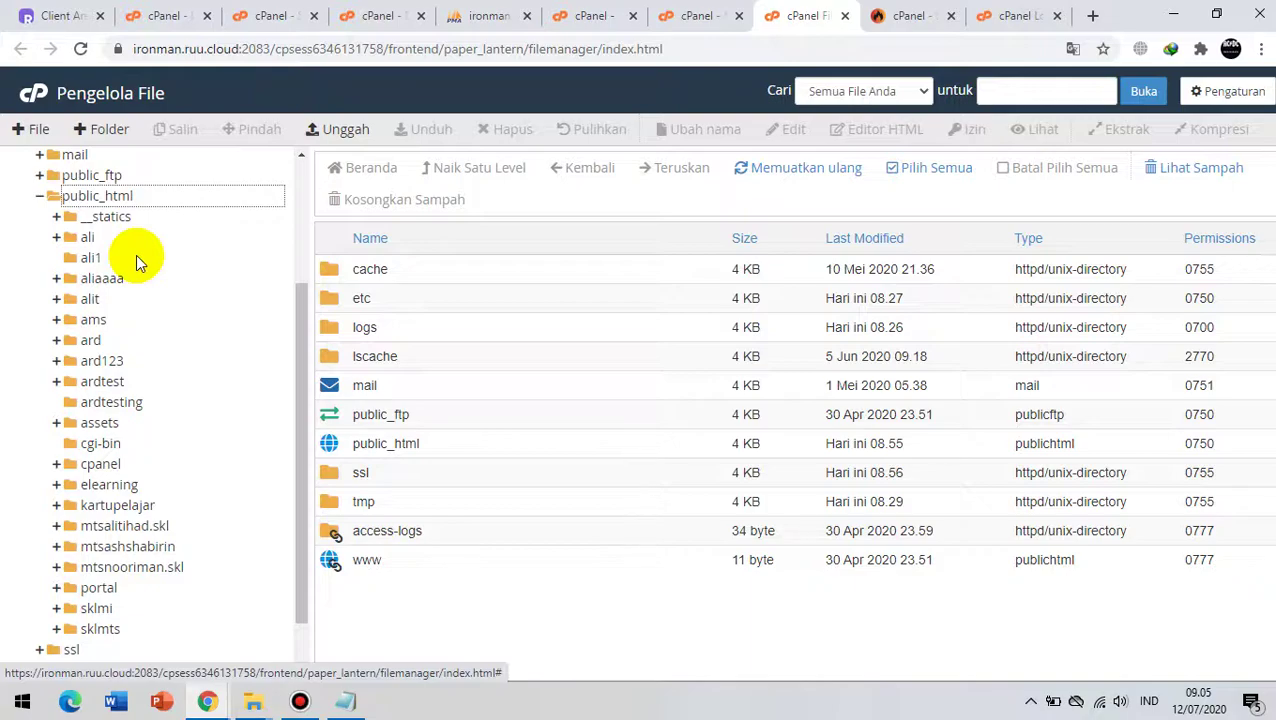
Step: Open the alit folder in public_html and compare it with its entry in the subdomain list
click(86, 299)
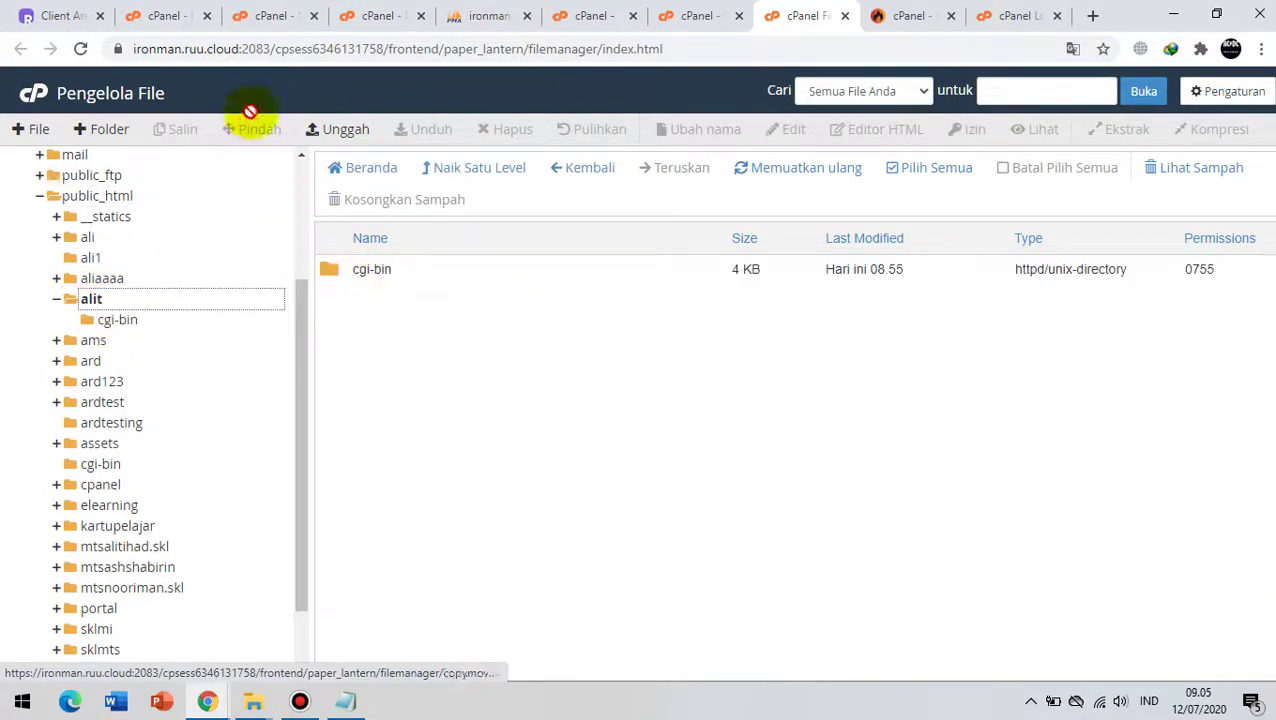
click(279, 10)
scroll(132, 492, up, 2)
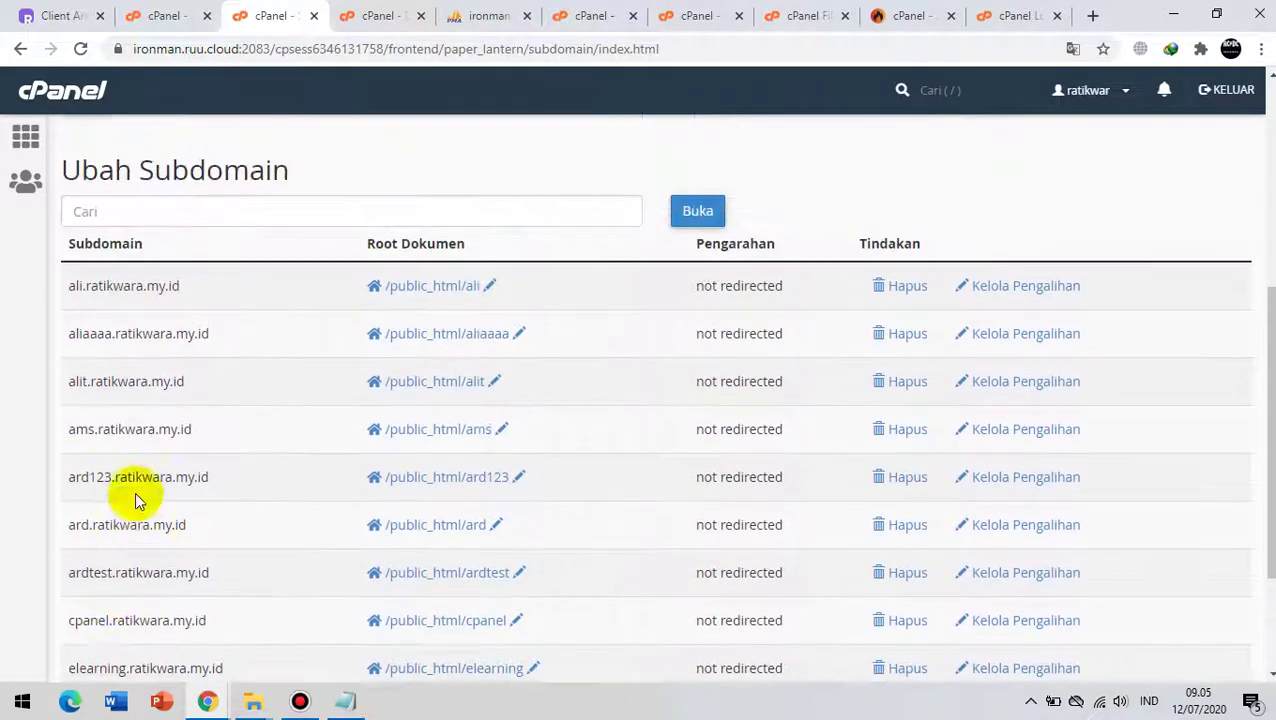
click(812, 15)
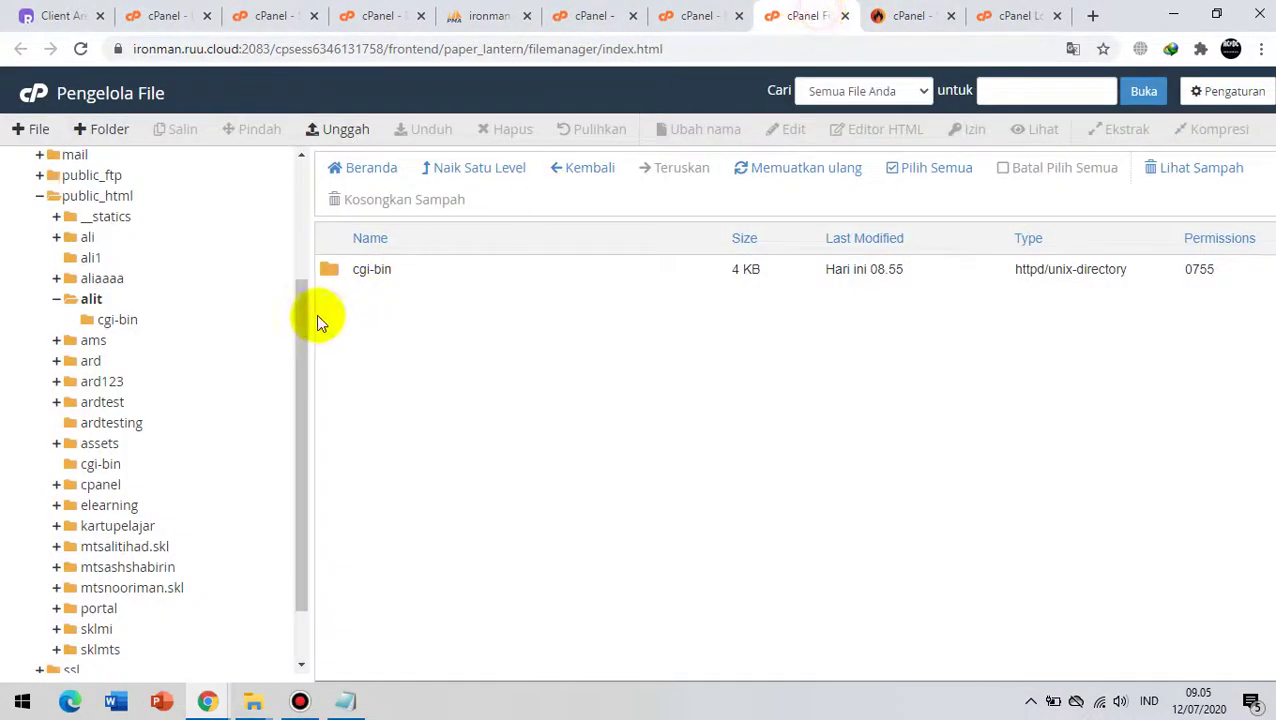
Step: Select the alit folder in the directory tree and open the file upload page for it
scroll(186, 346, down, 2)
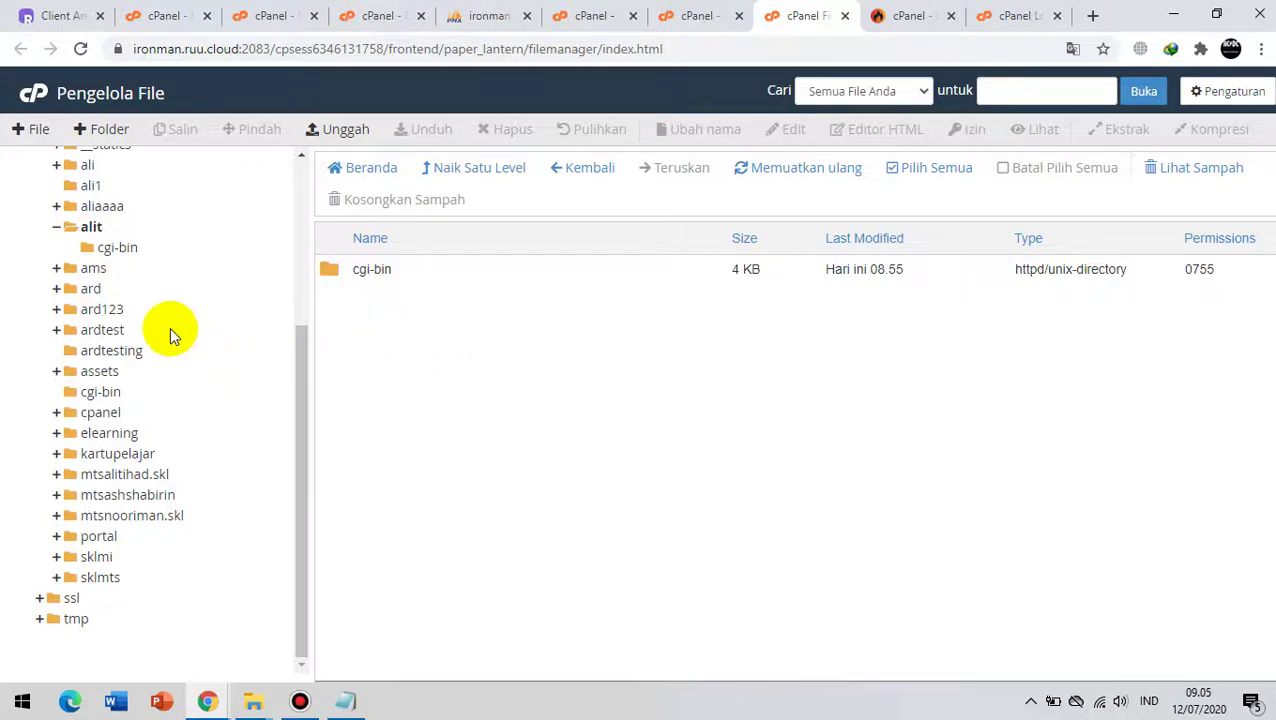
click(90, 228)
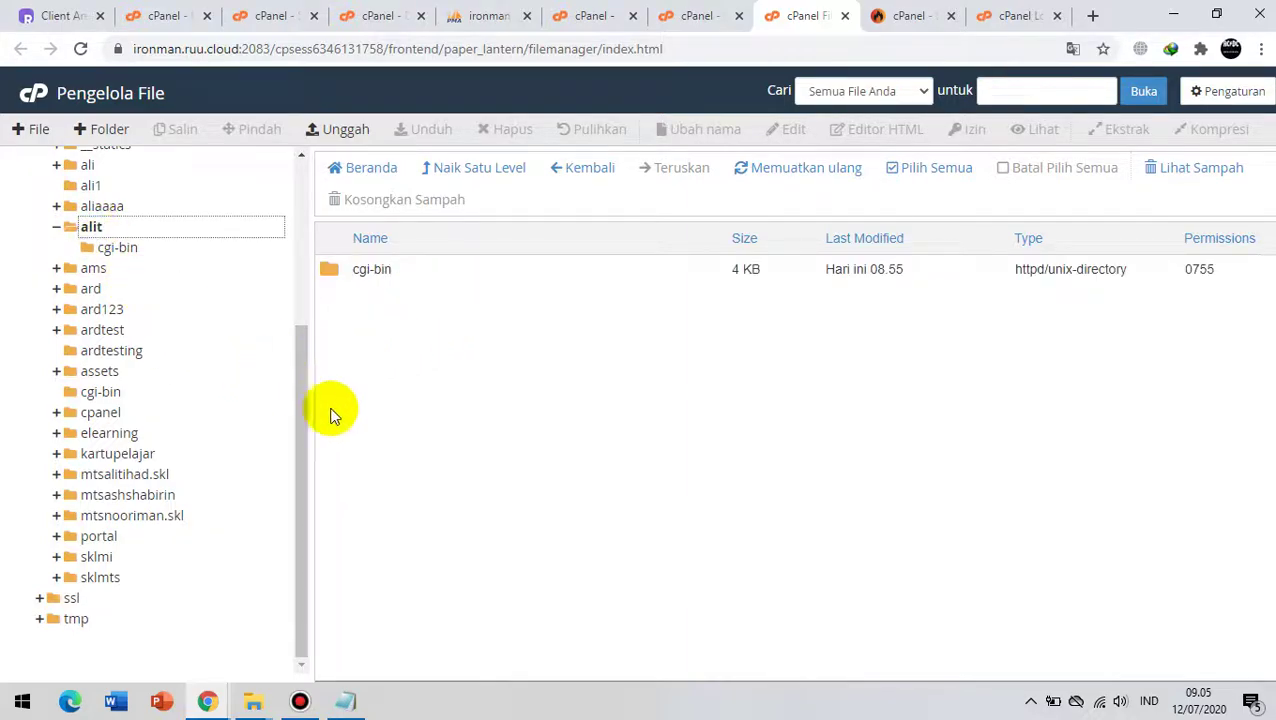
click(338, 129)
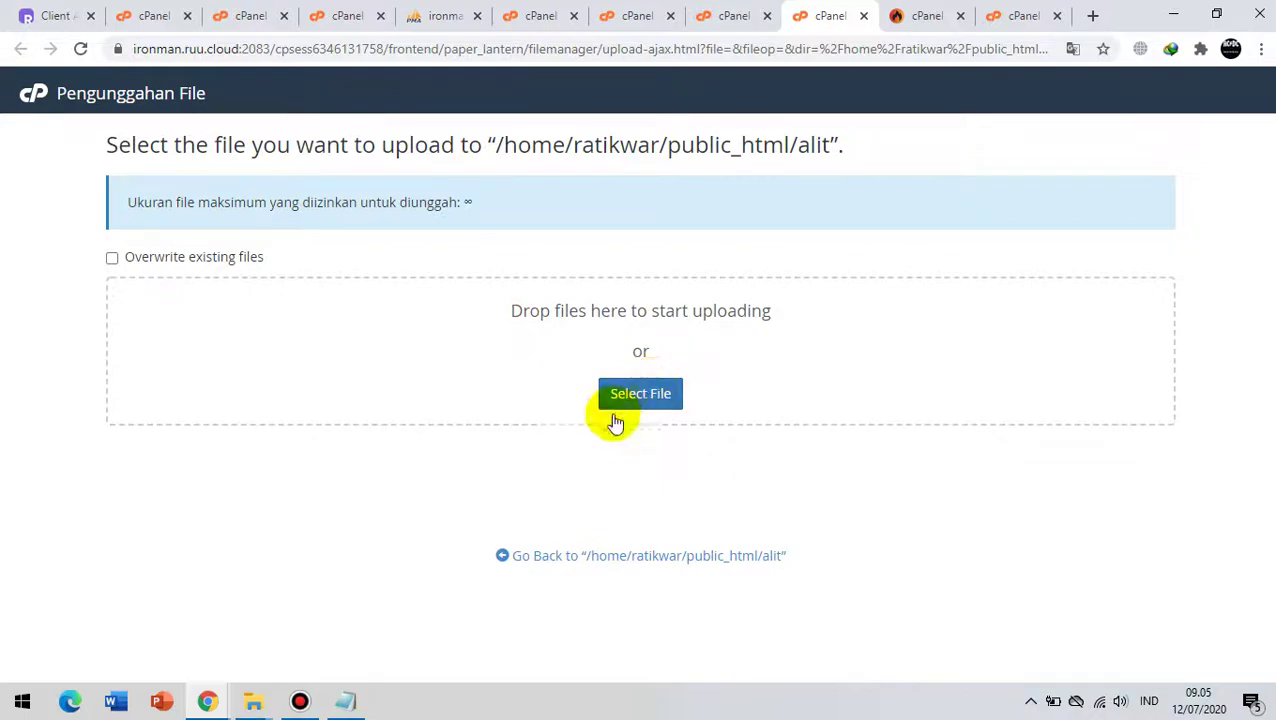
Step: Bring up the Notepad topic list, shrink its window, and place it over the upload page
mouse_move(347, 706)
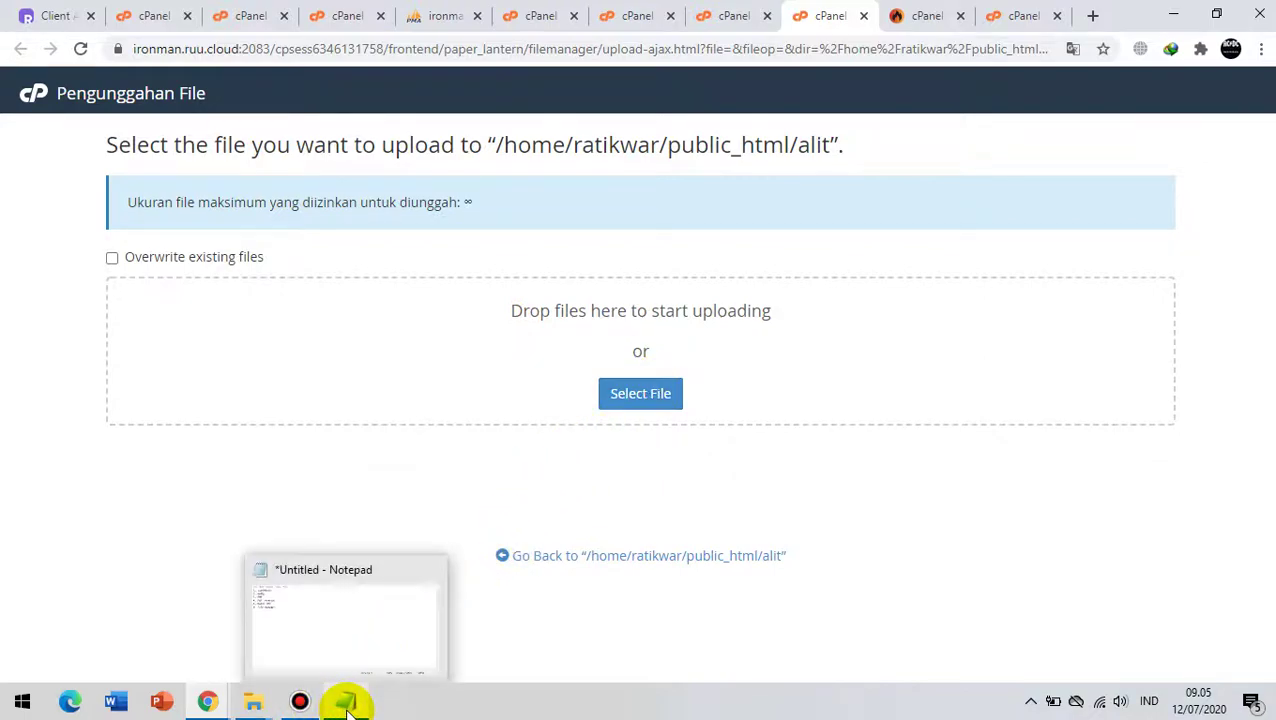
click(347, 706)
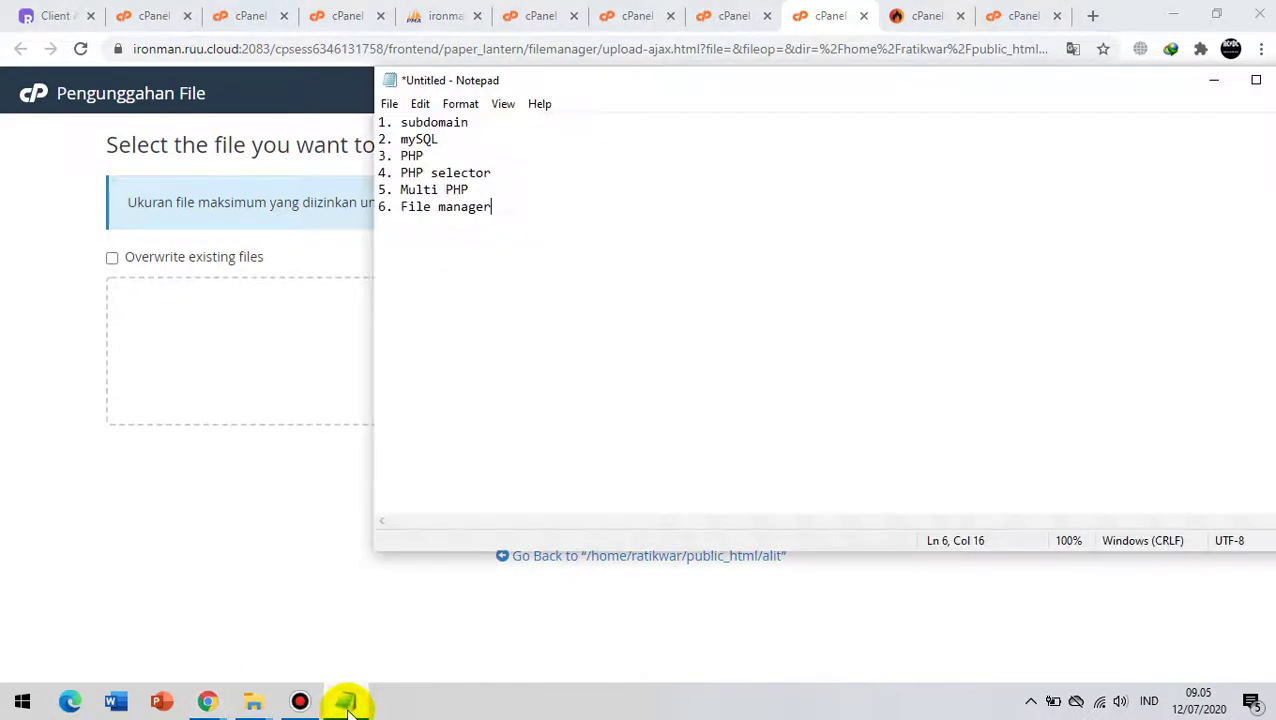
drag(638, 85, 505, 102)
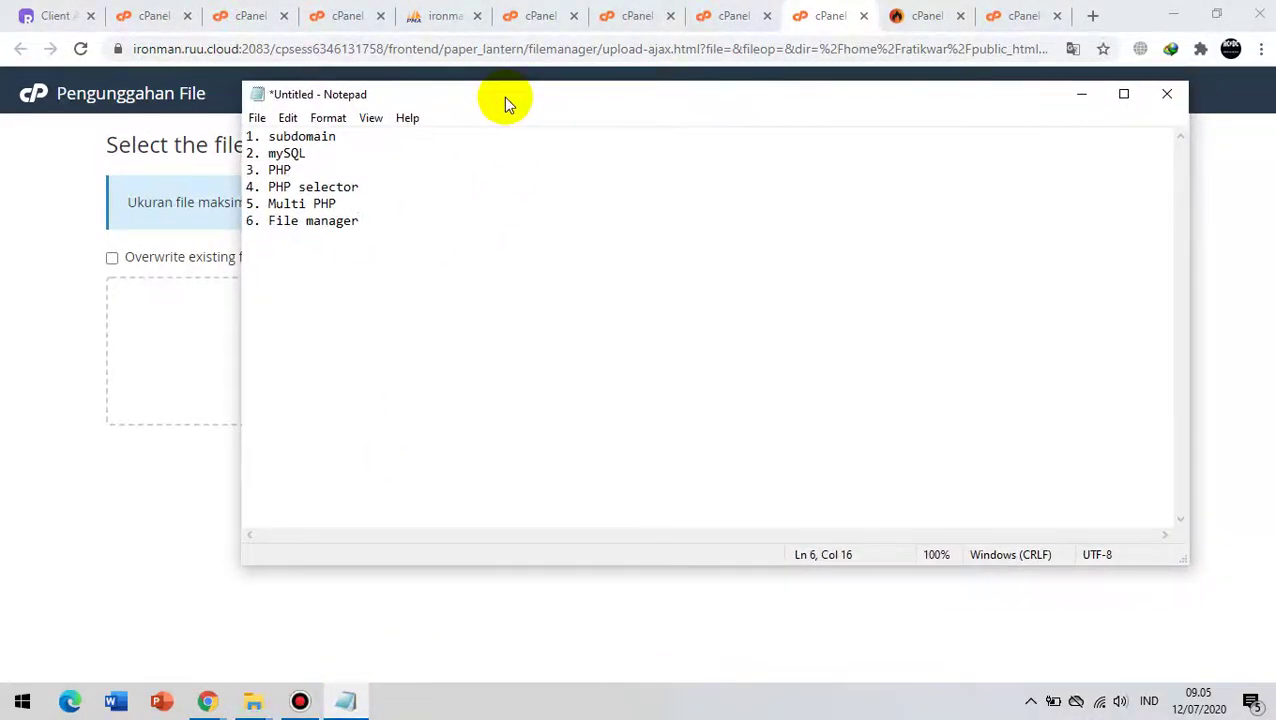
drag(1175, 567, 768, 540)
drag(515, 104, 865, 93)
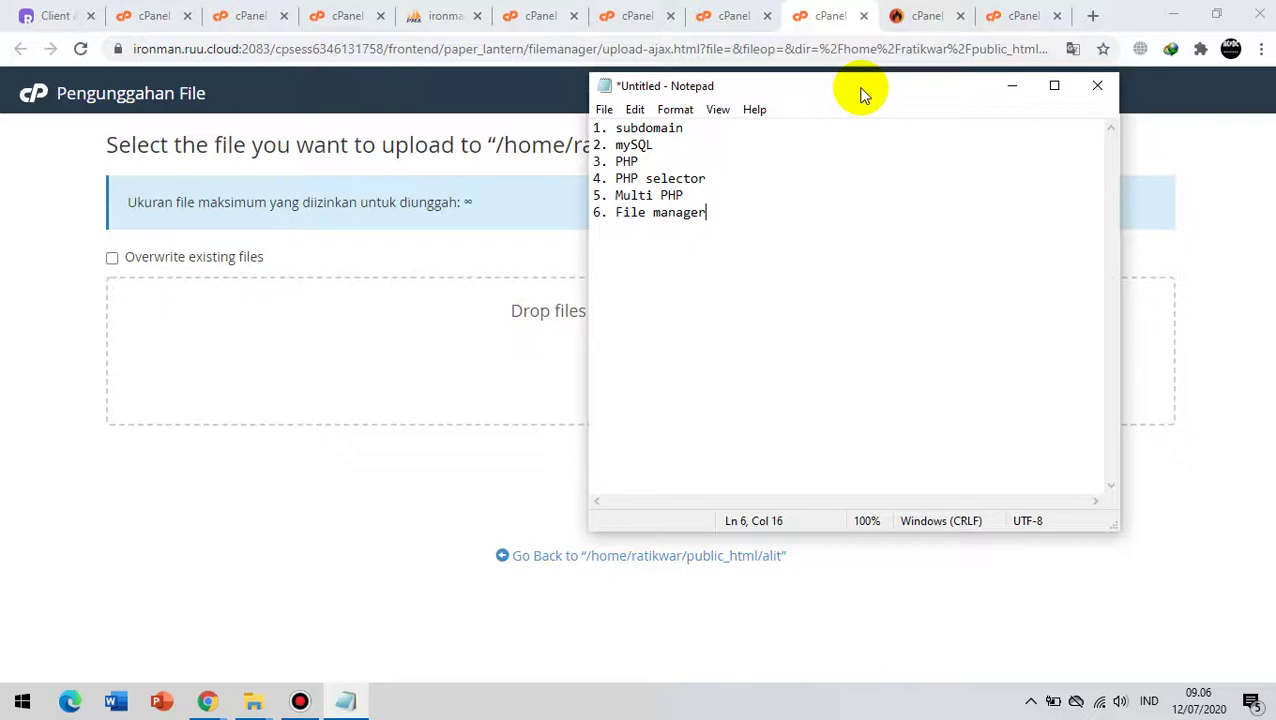
Step: Review the six topics in the Notepad list one by one, from subdomain to File manager
click(698, 127)
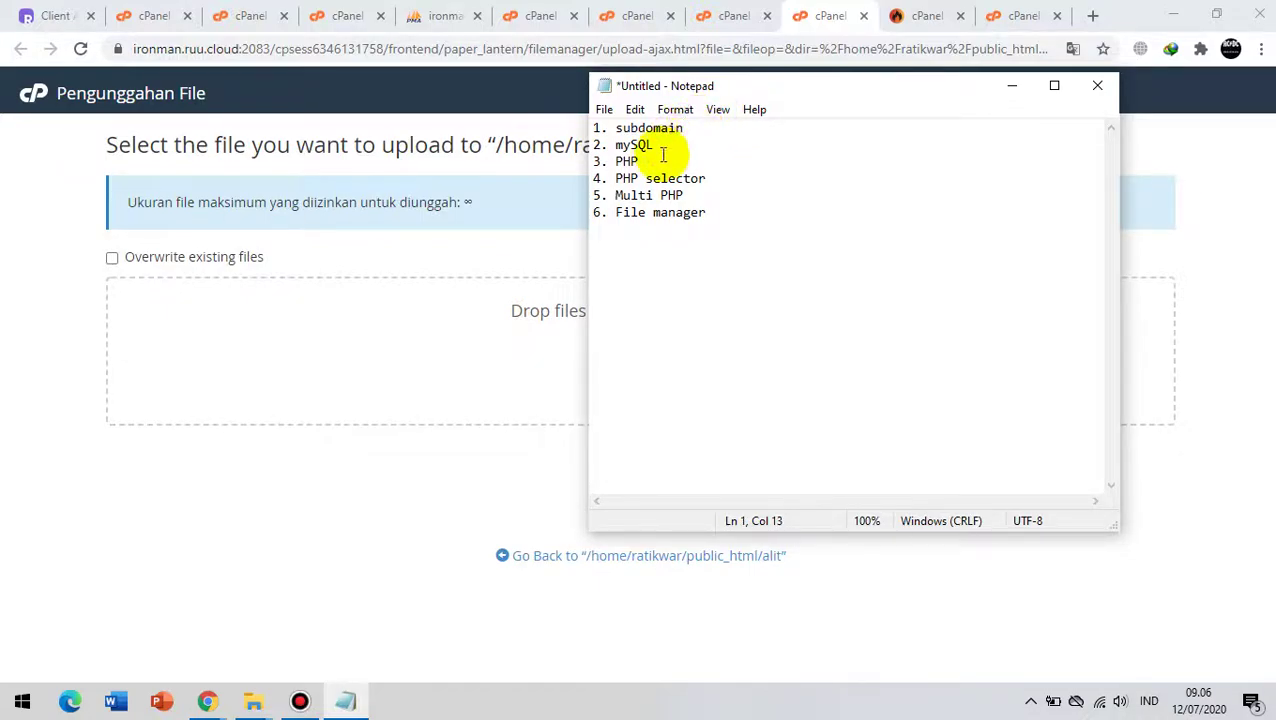
click(656, 145)
click(646, 161)
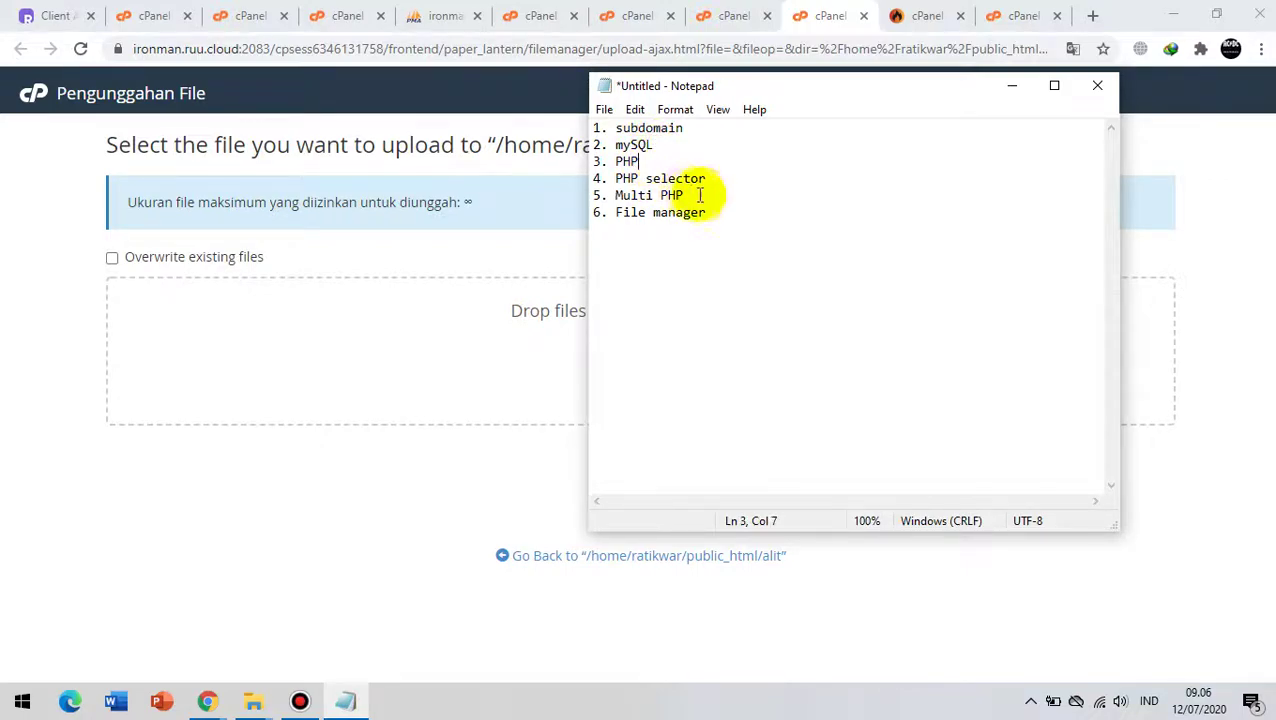
click(725, 178)
click(698, 195)
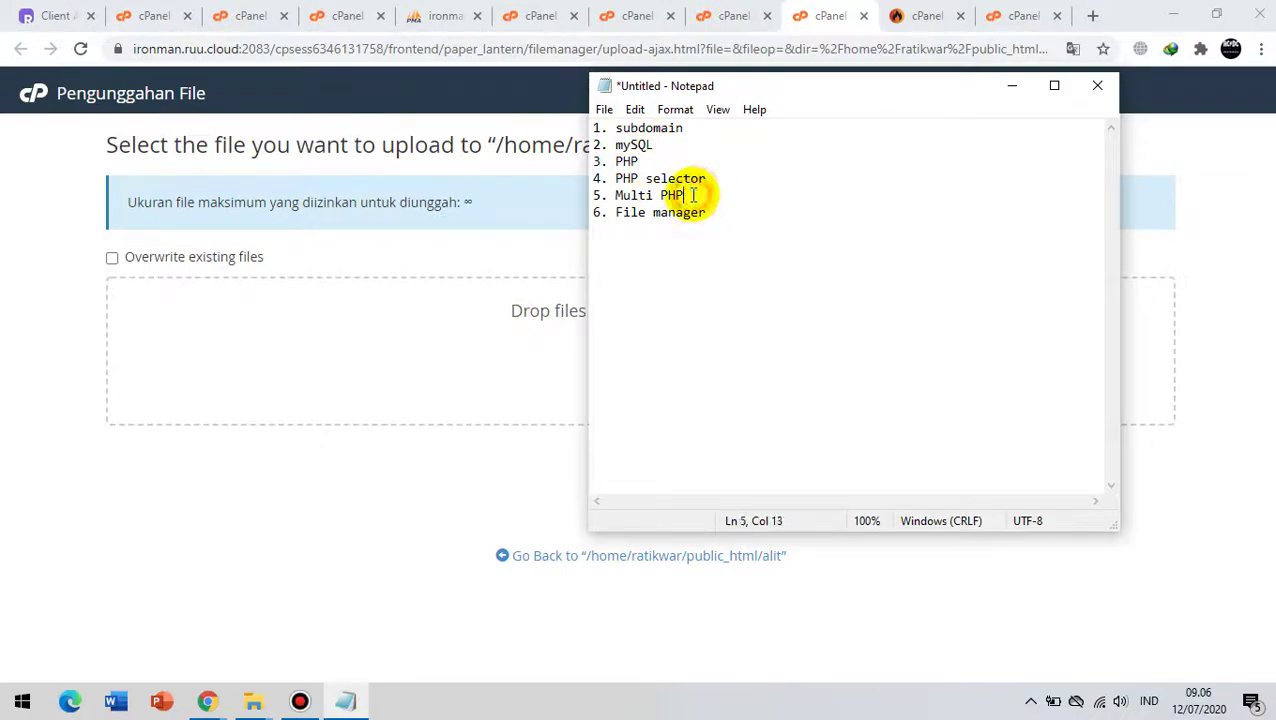
click(712, 212)
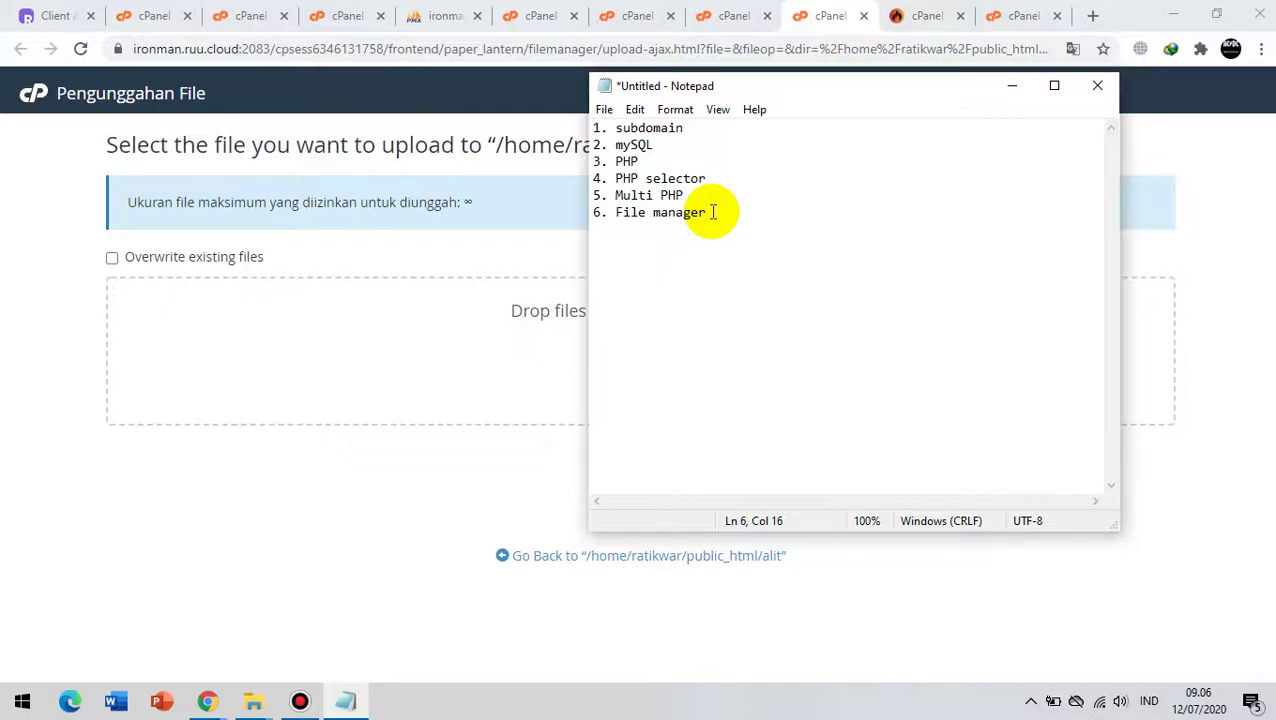
drag(806, 91, 705, 91)
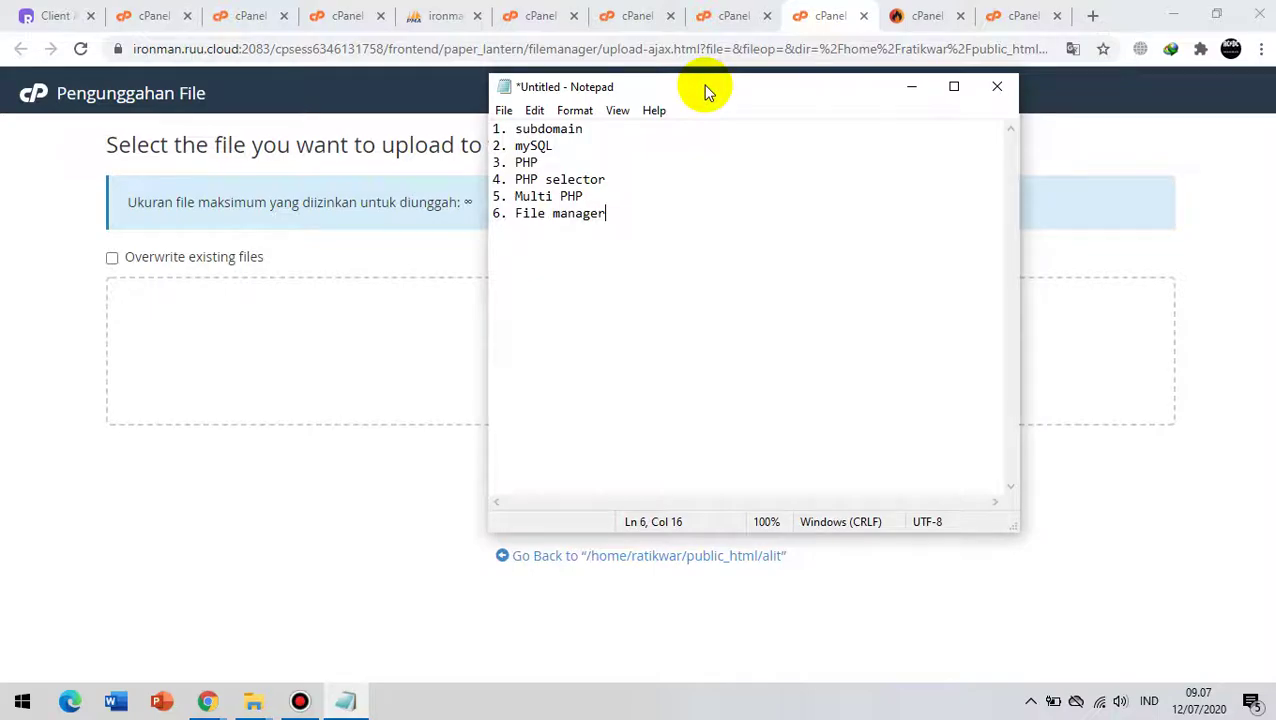
click(299, 701)
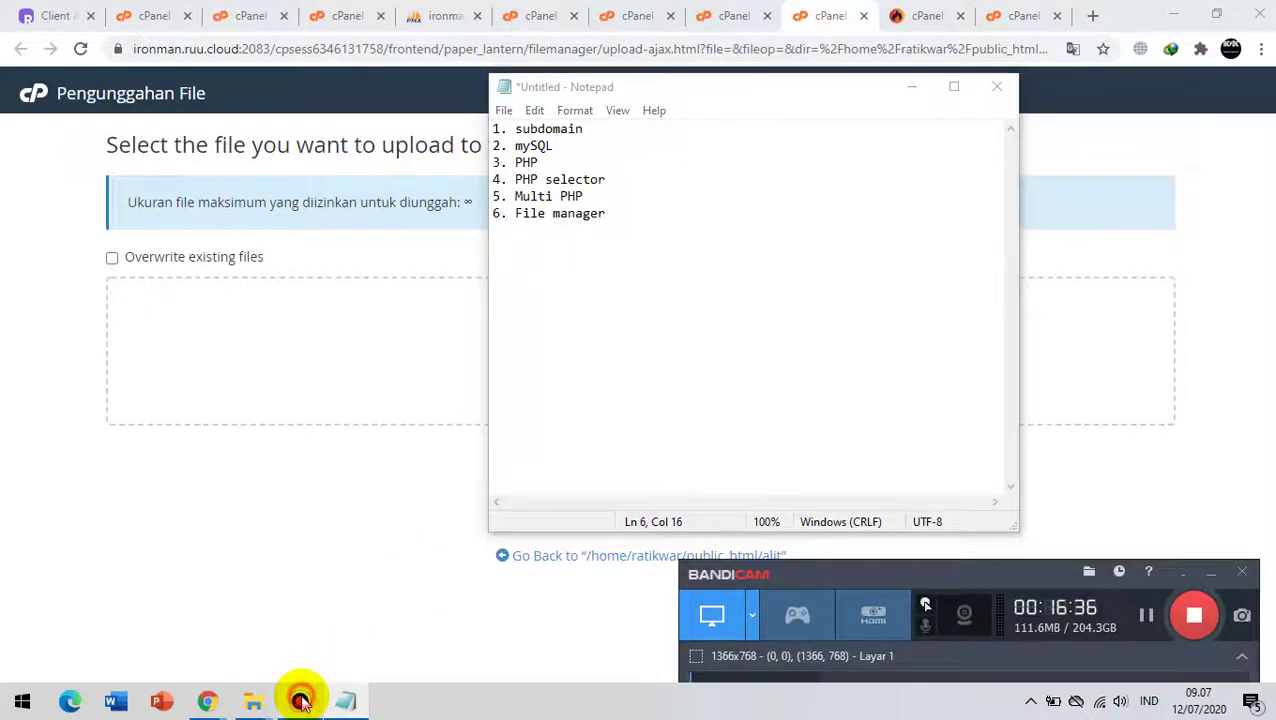